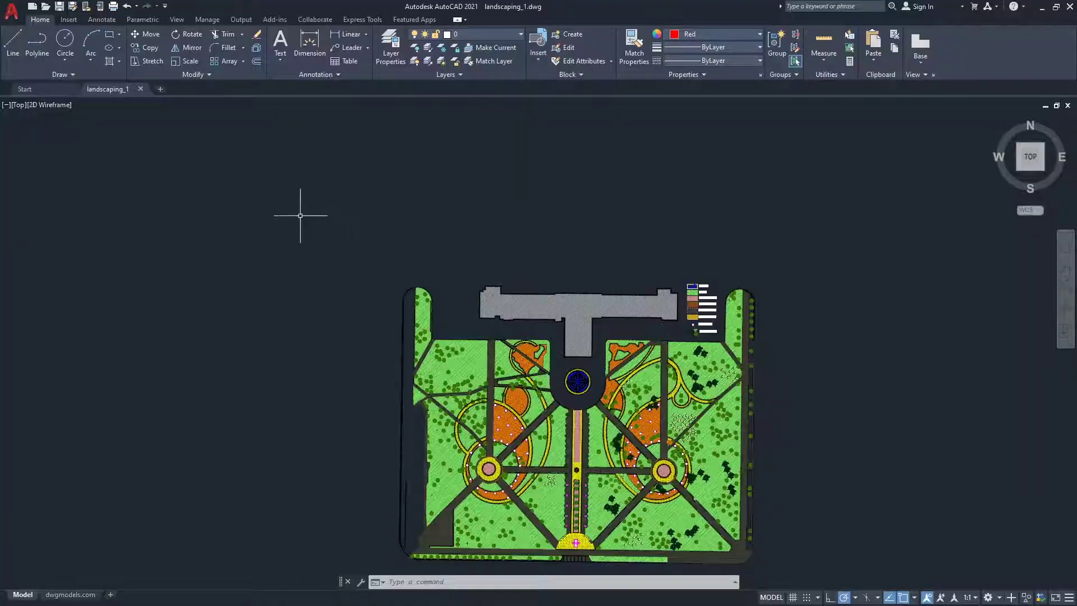
- Set the drawing's insertion scale units to Meters in the drawing units settings
{"action": "left_click", "coordinate": [12, 10]}
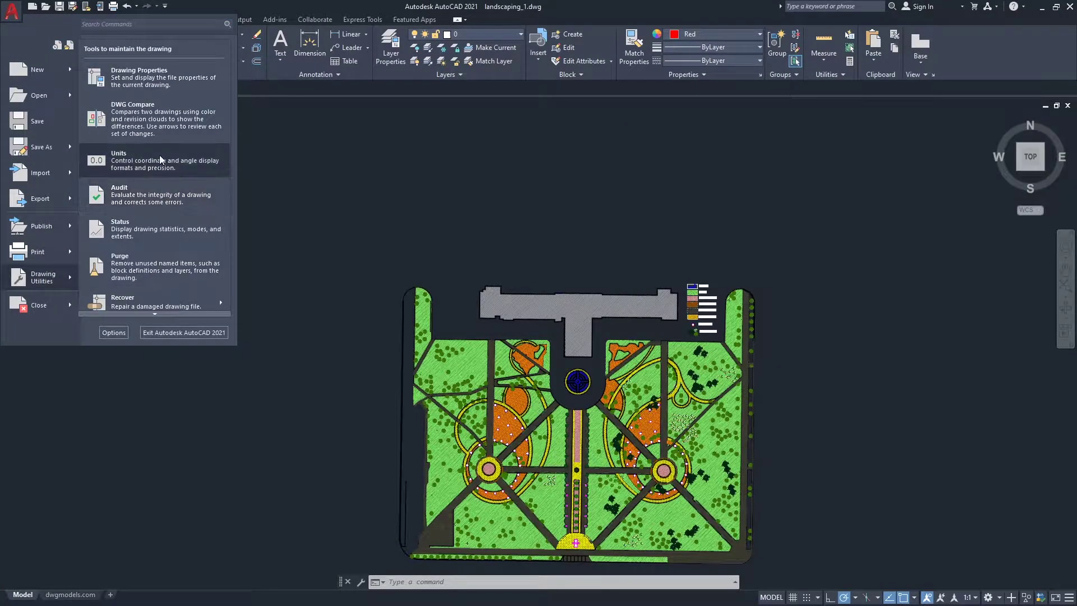
{"action": "key", "text": "Escape"}
{"action": "left_click", "coordinate": [810, 305]}
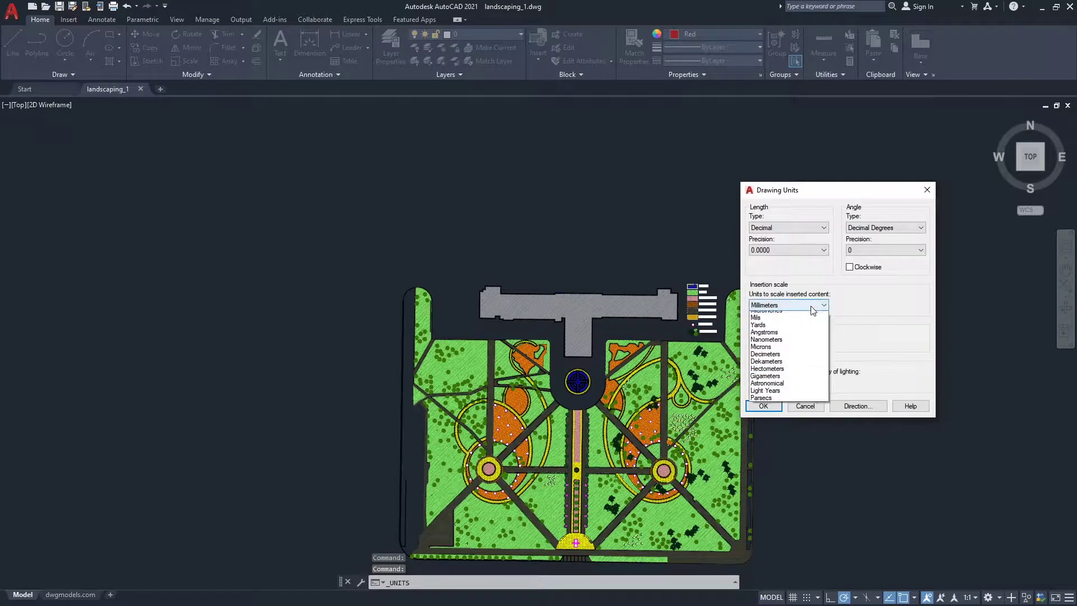
{"action": "left_click", "coordinate": [803, 366]}
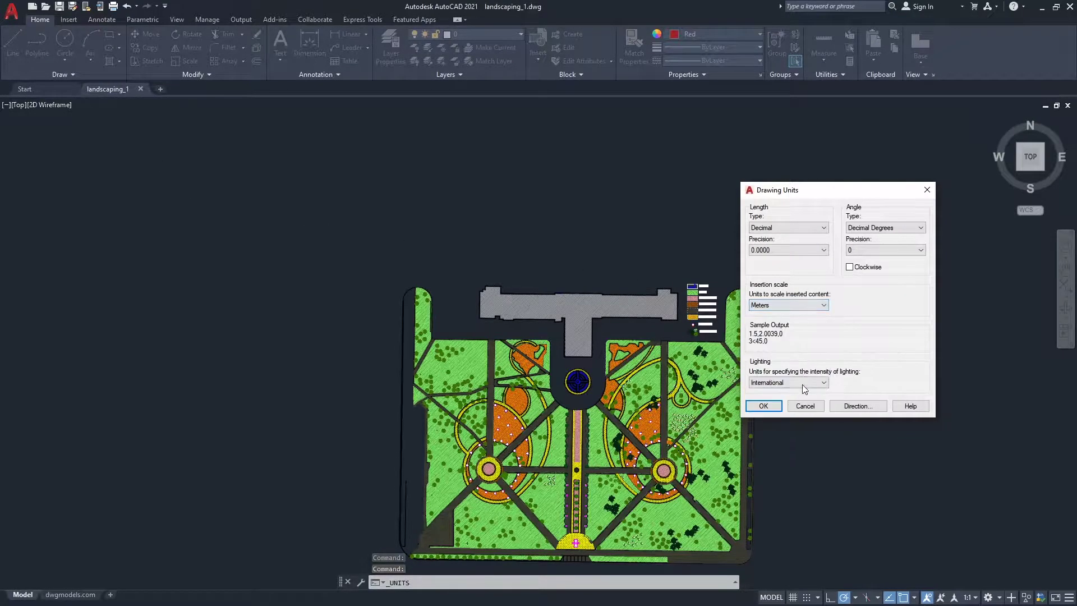
{"action": "left_click", "coordinate": [764, 406]}
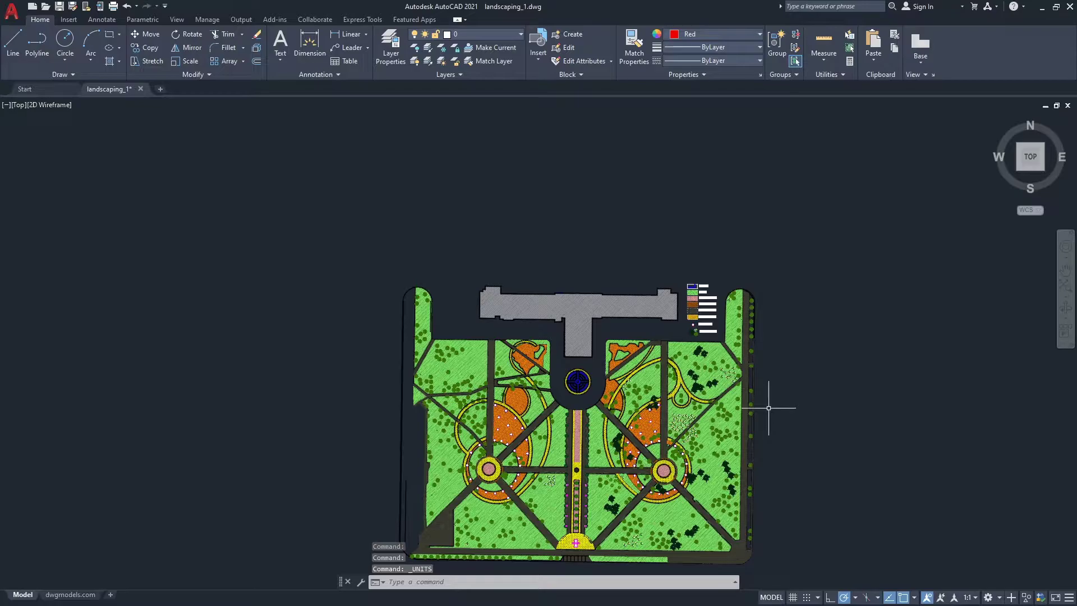
- Turn the UCS icon display on with the UCSICON command
{"action": "scroll", "coordinate": [645, 488], "scroll_direction": "down", "scroll_amount": 2}
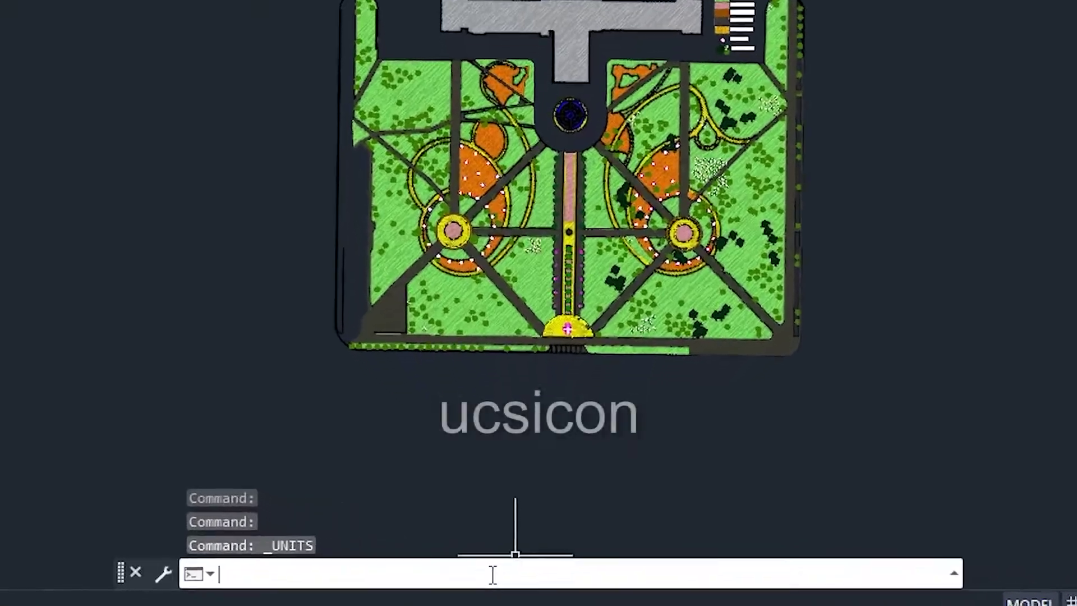
{"action": "type", "text": "ucsicon"}
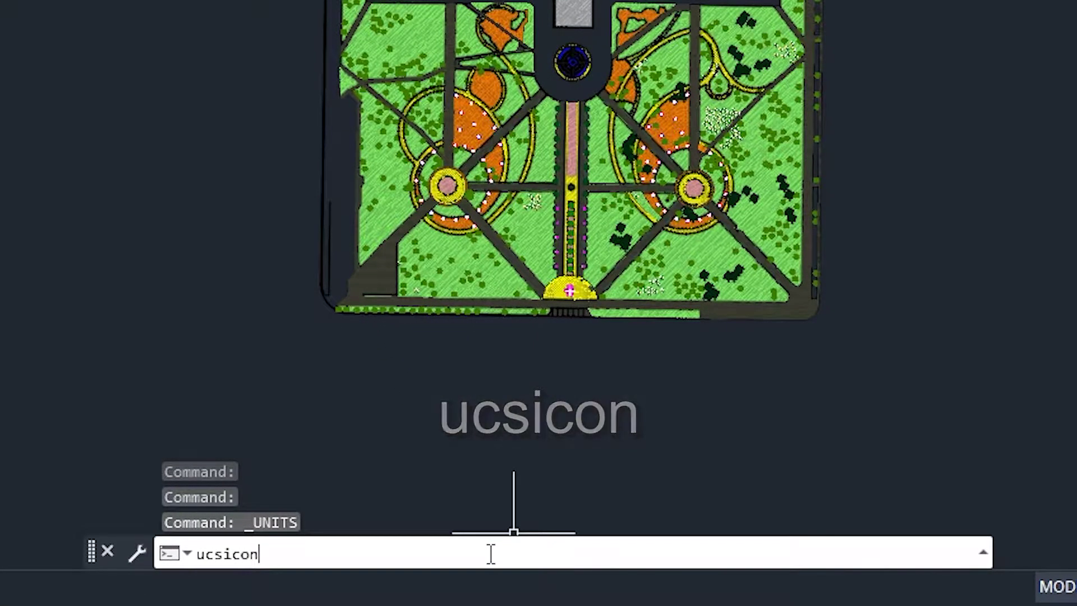
{"action": "key", "text": "Return"}
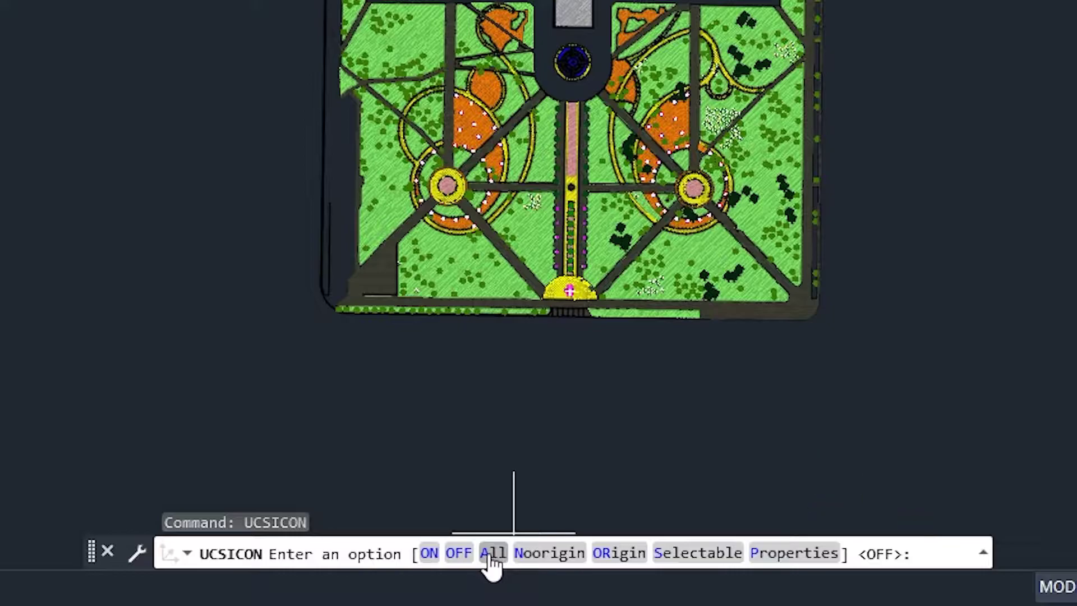
{"action": "type", "text": "on"}
{"action": "key", "text": "Return"}
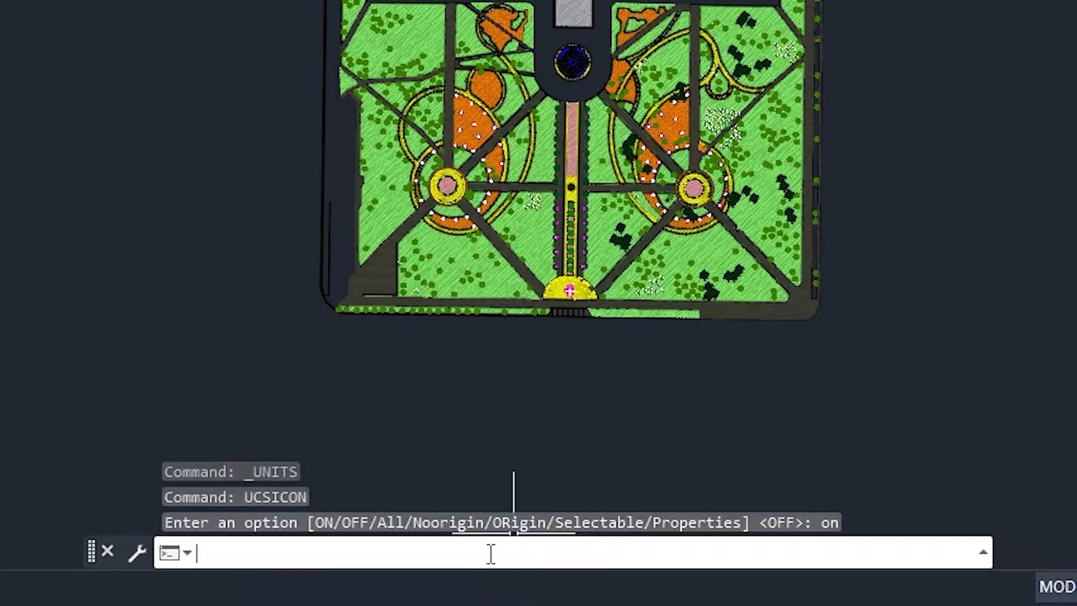
- Set the UCS icon to display at the drawing's origin using UCSICON with the origin option
{"action": "type", "text": "ucsicon"}
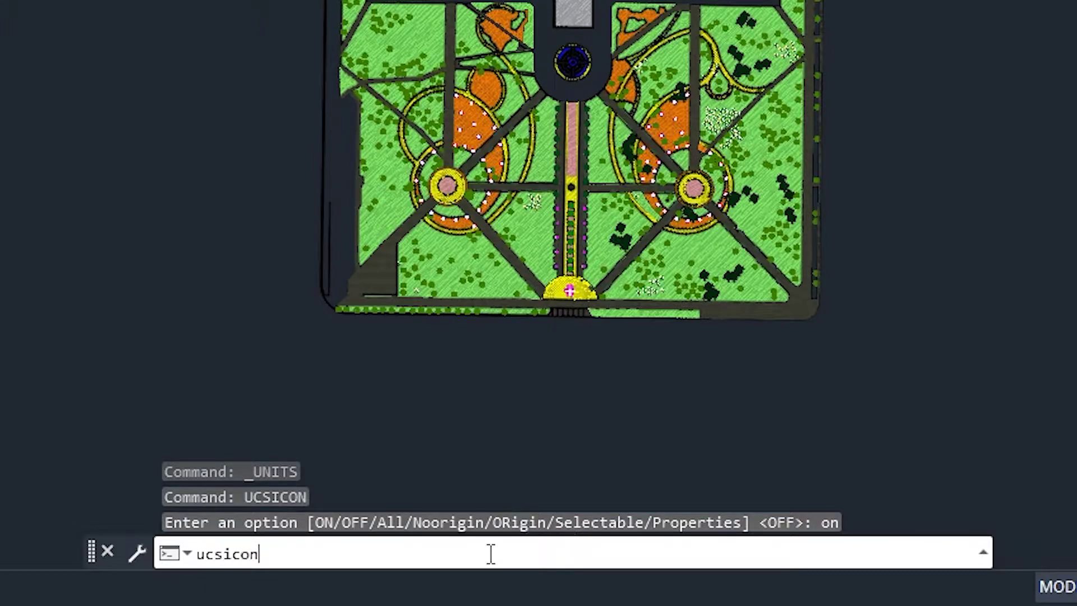
{"action": "key", "text": "Return"}
{"action": "type", "text": "origin"}
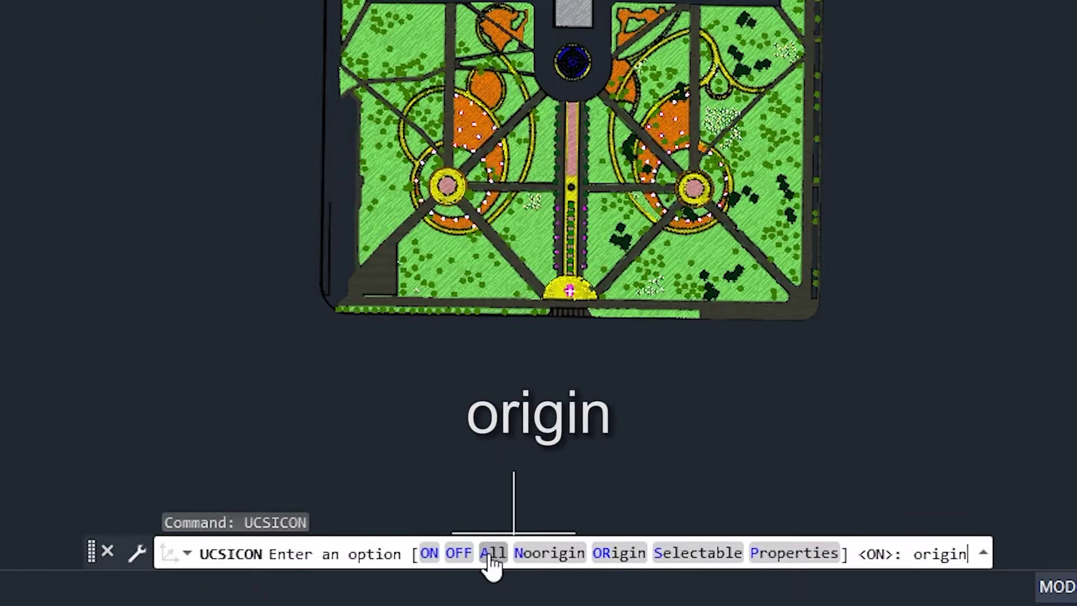
{"action": "key", "text": "Return"}
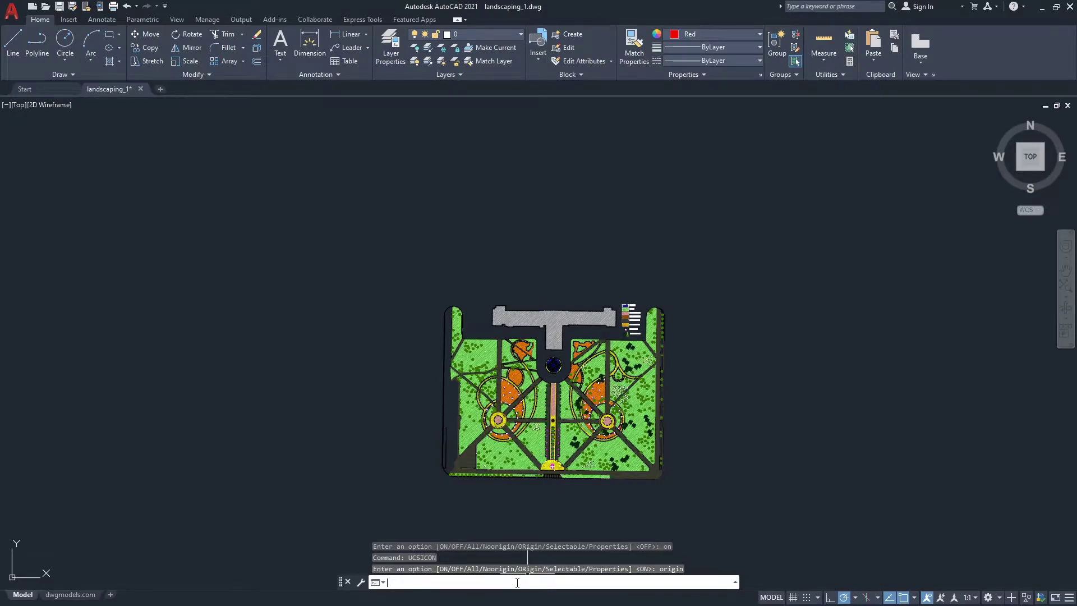
- Move the entire landscape plan from a base point near its centre to the UCS origin
{"action": "scroll", "coordinate": [500, 228], "scroll_direction": "down", "scroll_amount": 10}
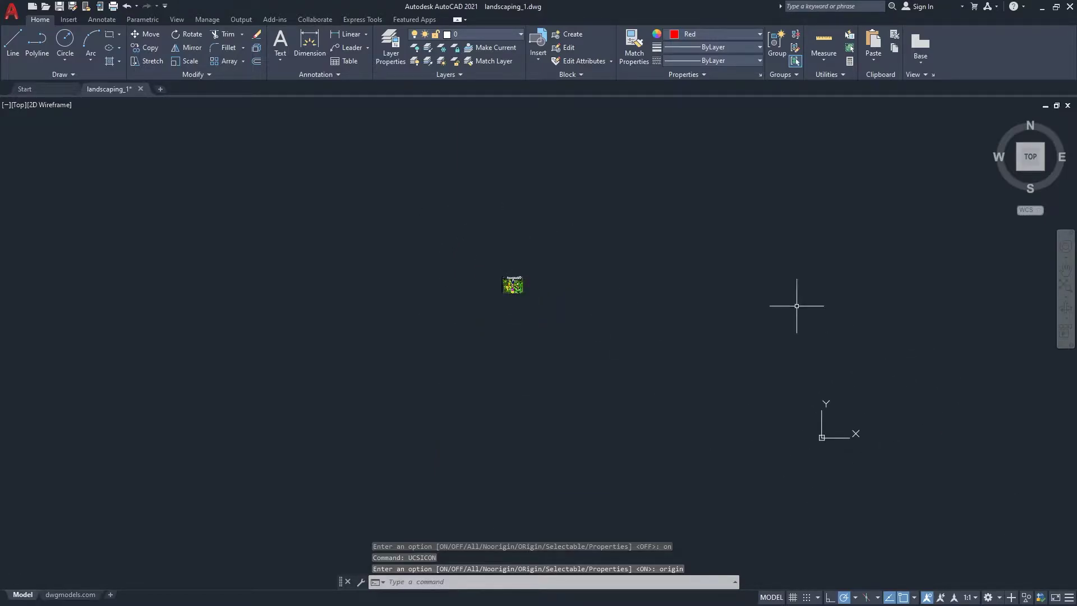
{"action": "left_click", "coordinate": [620, 250]}
{"action": "left_click", "coordinate": [395, 338]}
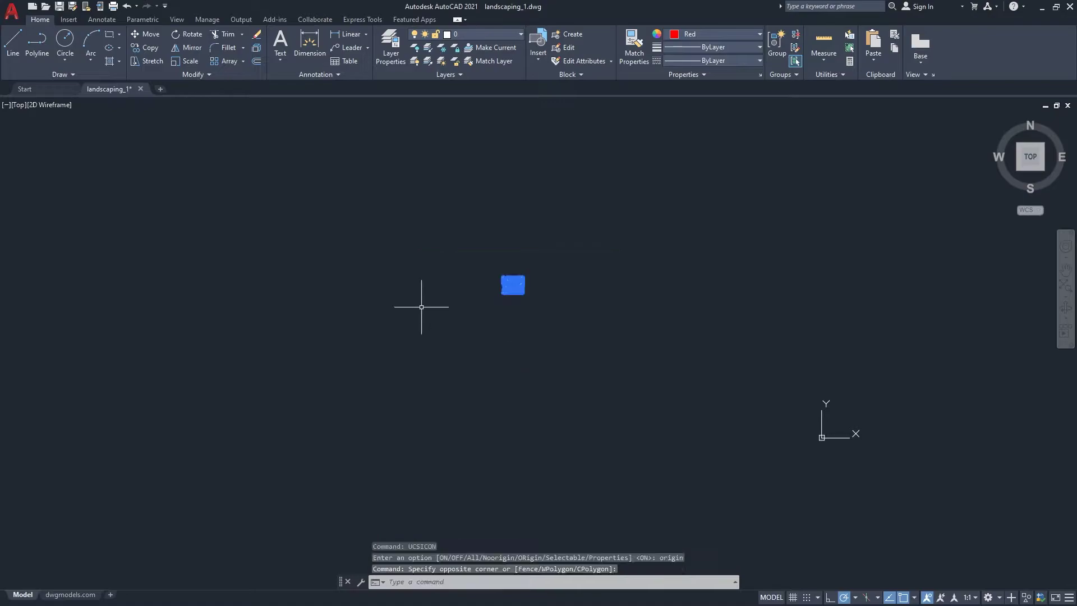
{"action": "type", "text": "m"}
{"action": "key", "text": "Return"}
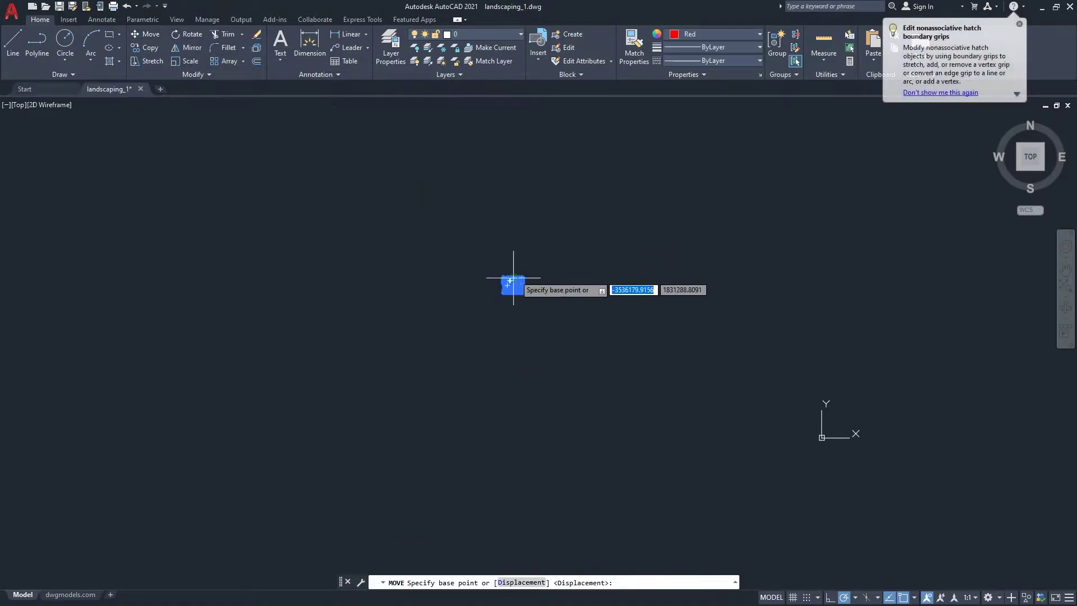
{"action": "left_click", "coordinate": [514, 284]}
{"action": "scroll", "coordinate": [802, 432], "scroll_direction": "up", "scroll_amount": 6}
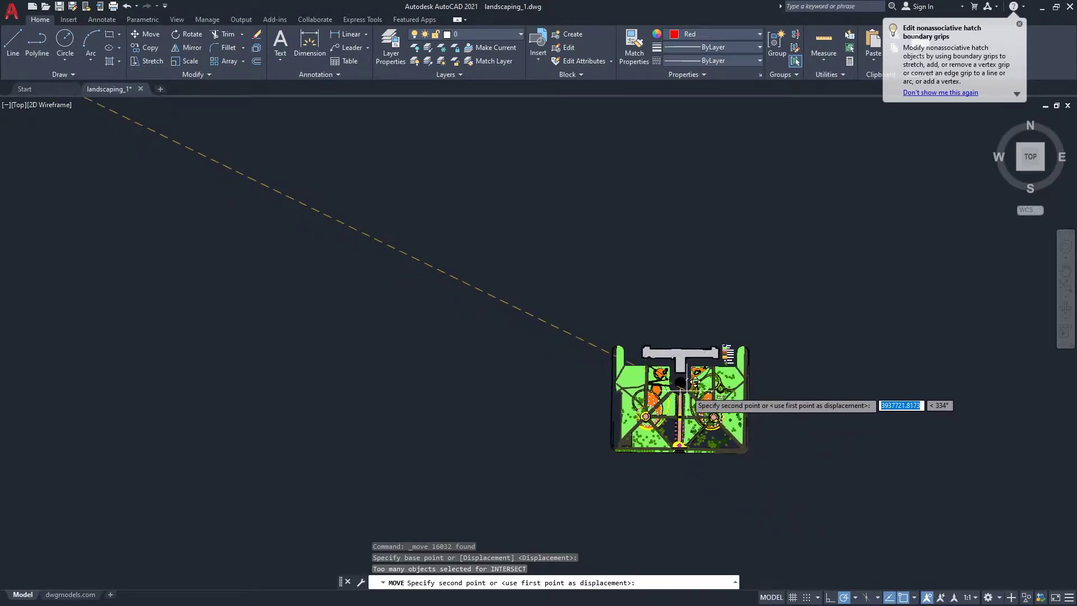
{"action": "left_click", "coordinate": [698, 387]}
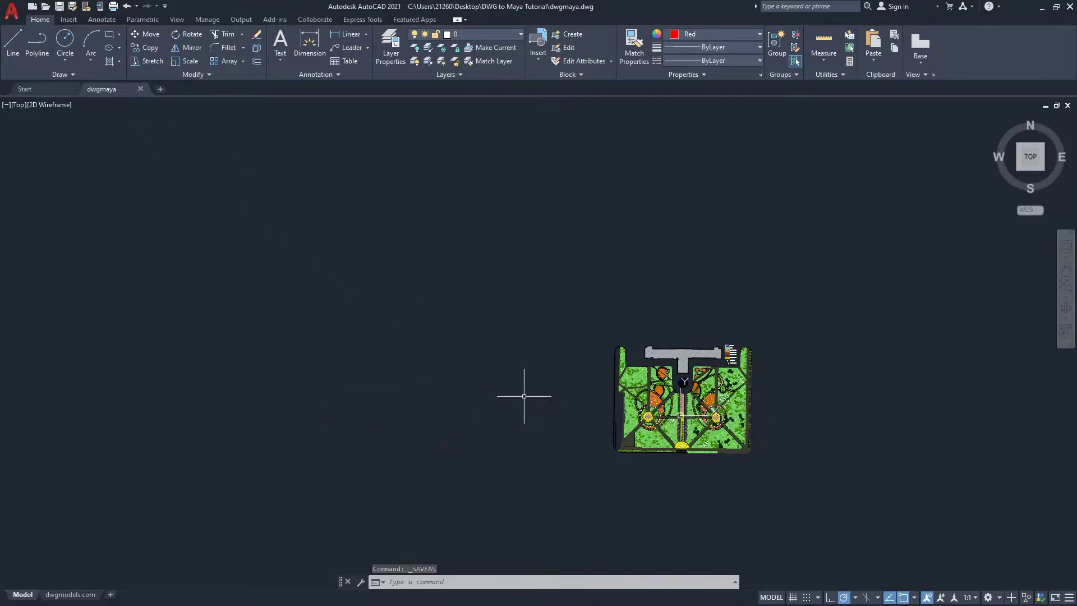
- Switch to Autodesk Maya by searching for "maya" and launching it
{"action": "key", "text": "super"}
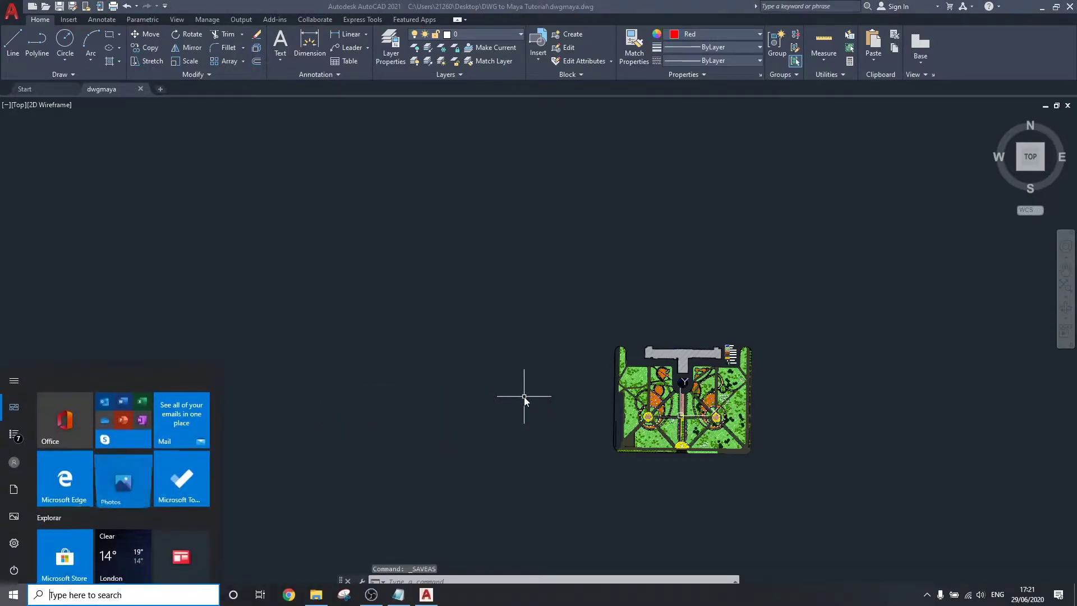
{"action": "type", "text": "maya"}
{"action": "key", "text": "Return"}
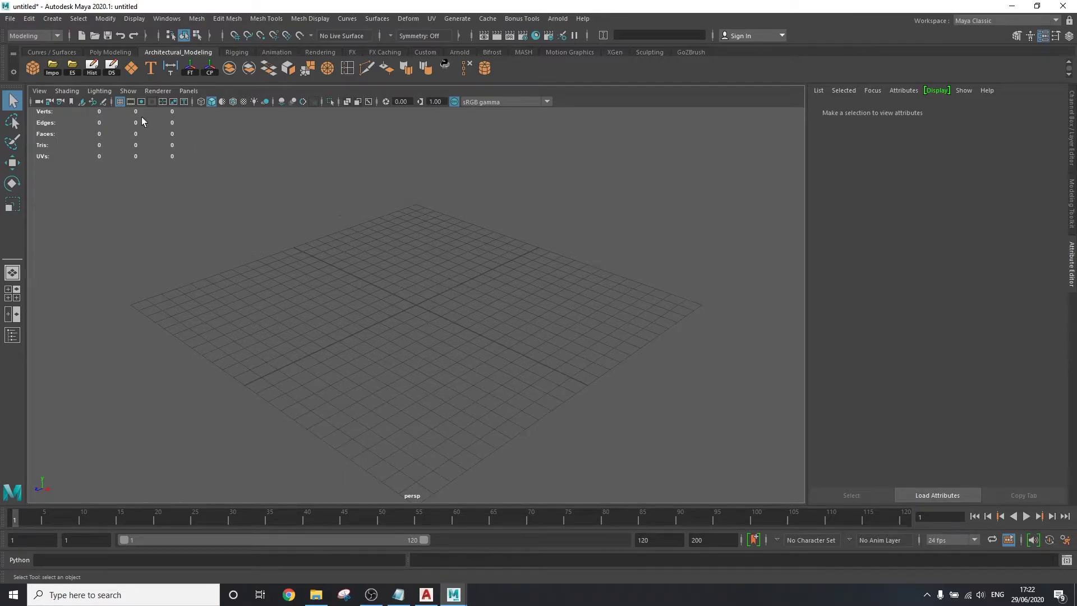
- Create a new project named DWGtoMayaTUT through the Project Window
{"action": "left_click", "coordinate": [10, 19]}
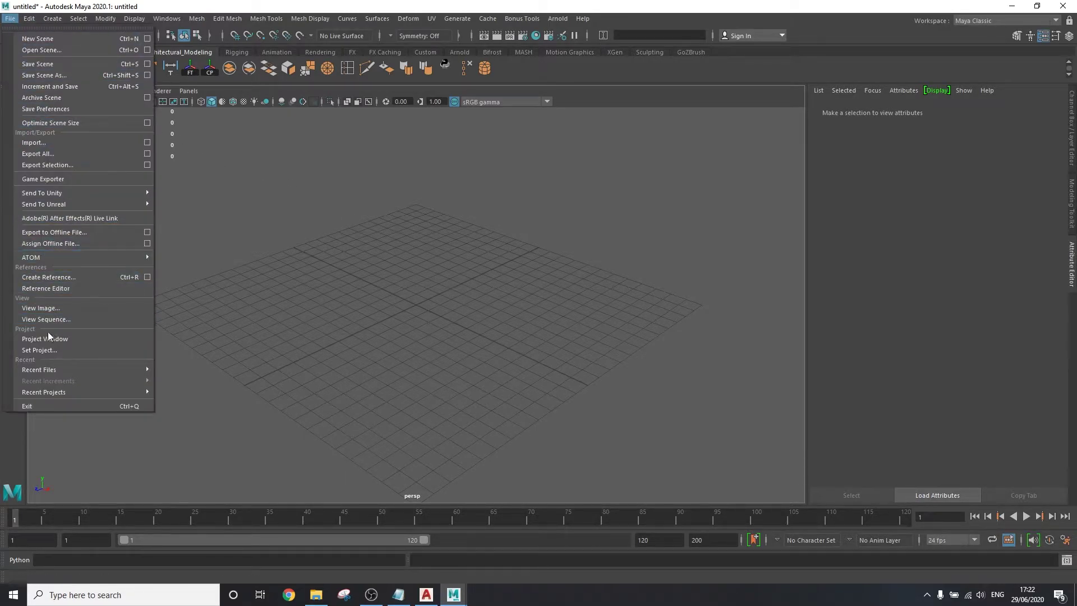
{"action": "left_click", "coordinate": [78, 339]}
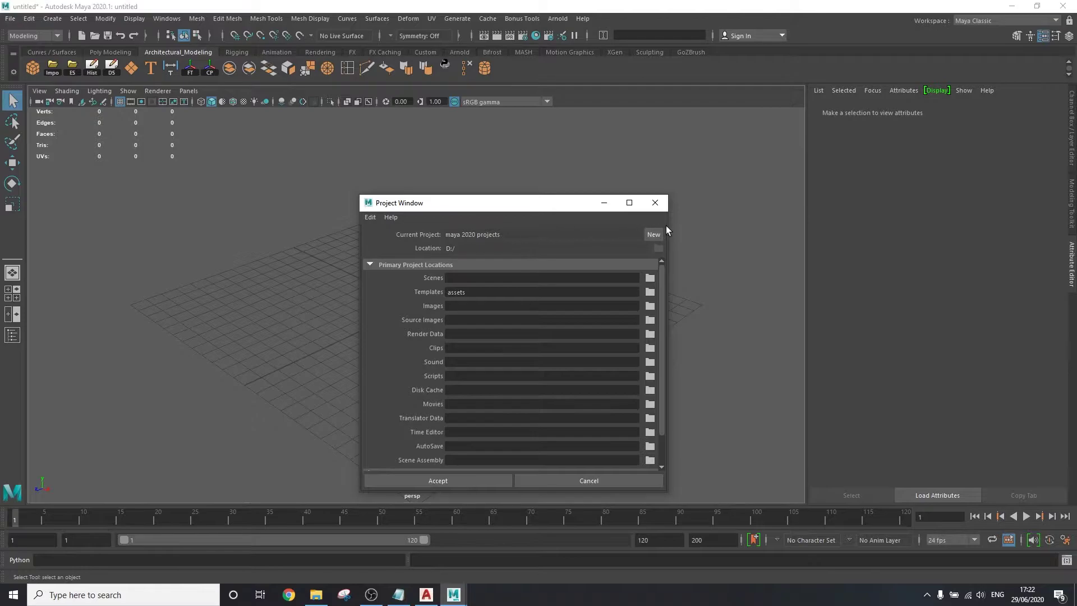
{"action": "left_click", "coordinate": [653, 235]}
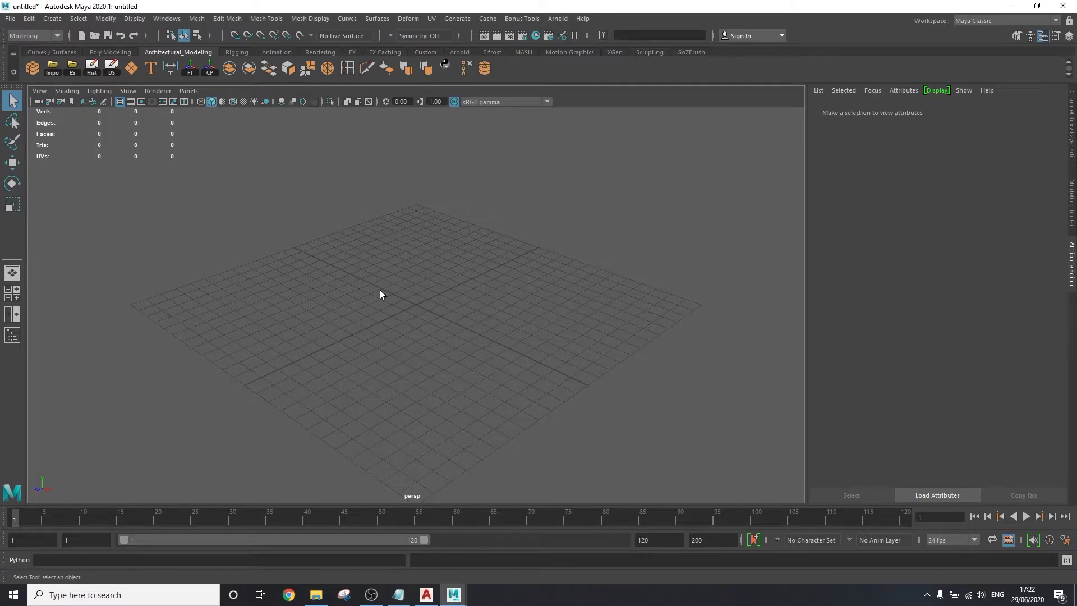
- Set the DWGtoMayaTUT folder in D:\maya 2020 projects as the current project
{"action": "left_click", "coordinate": [9, 18]}
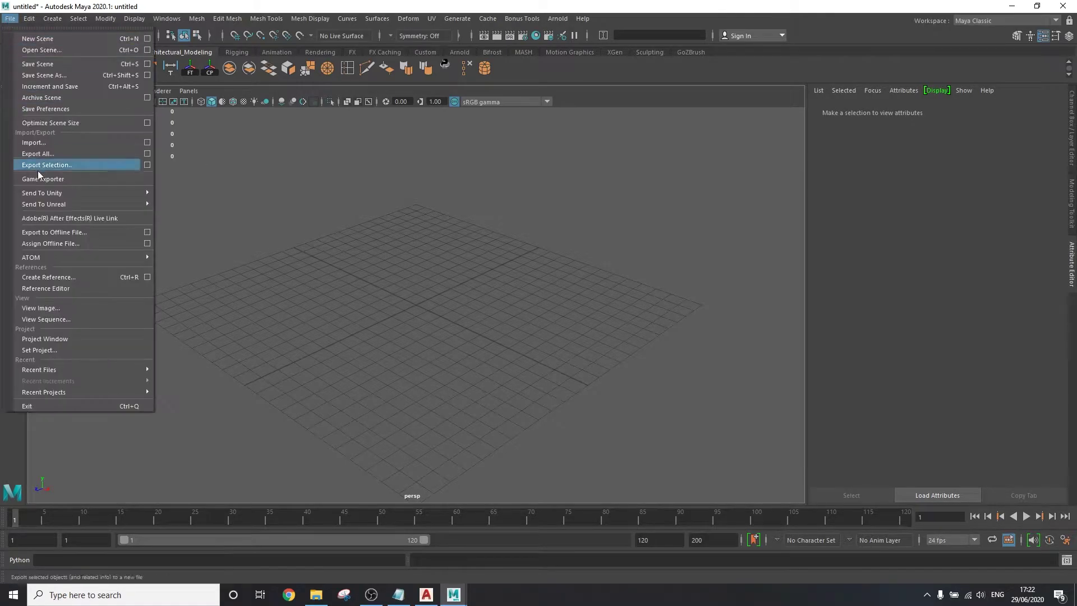
{"action": "left_click", "coordinate": [115, 350]}
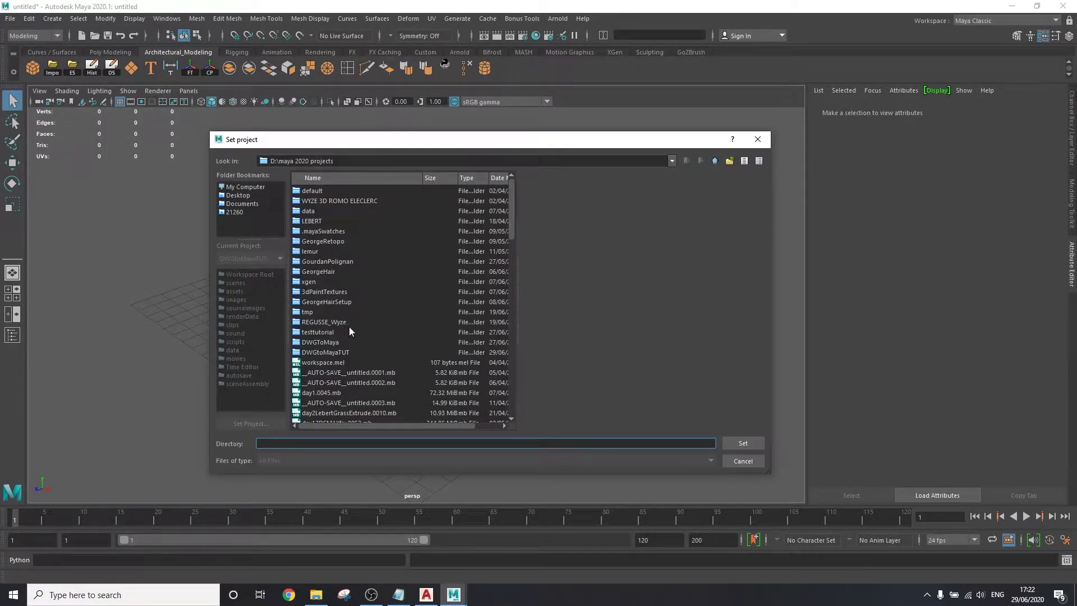
{"action": "left_click", "coordinate": [340, 354]}
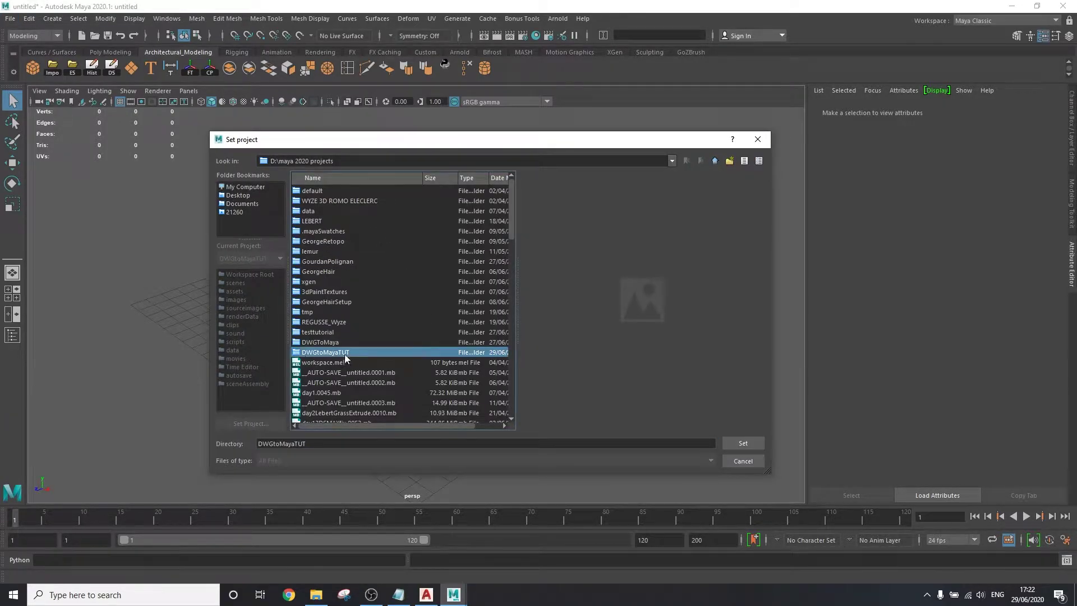
{"action": "left_click", "coordinate": [742, 443]}
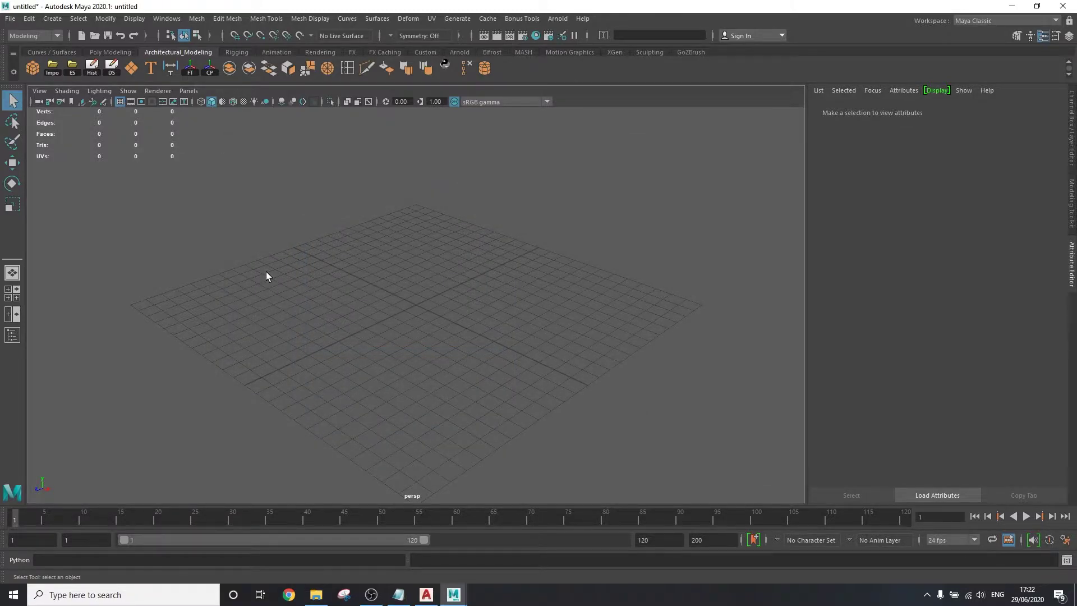
- Set the linear working units to meter in the general application preferences and save them
{"action": "left_click", "coordinate": [167, 19]}
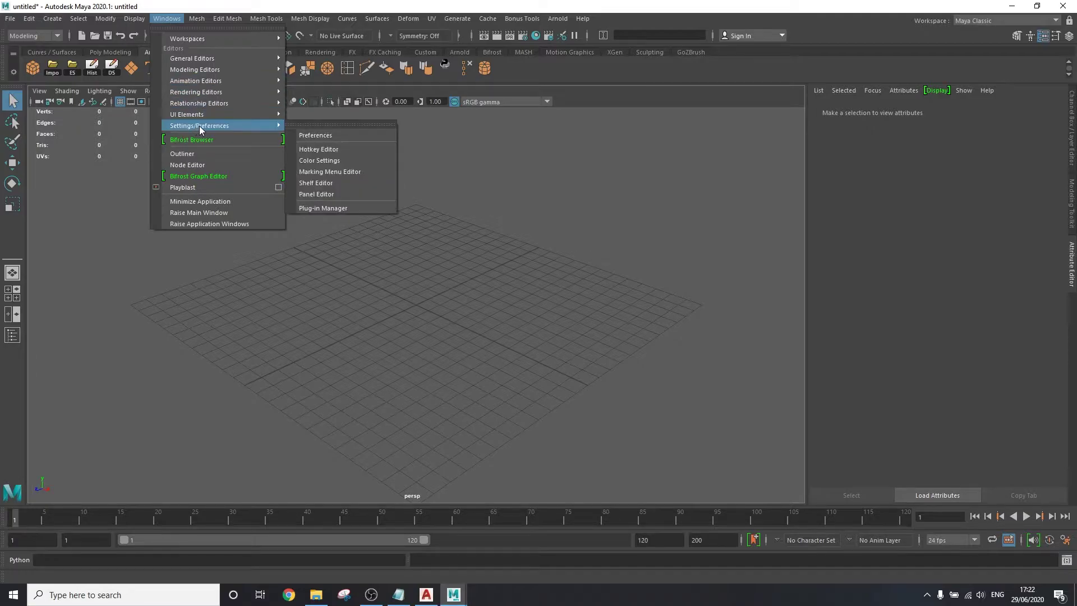
{"action": "left_click", "coordinate": [339, 135]}
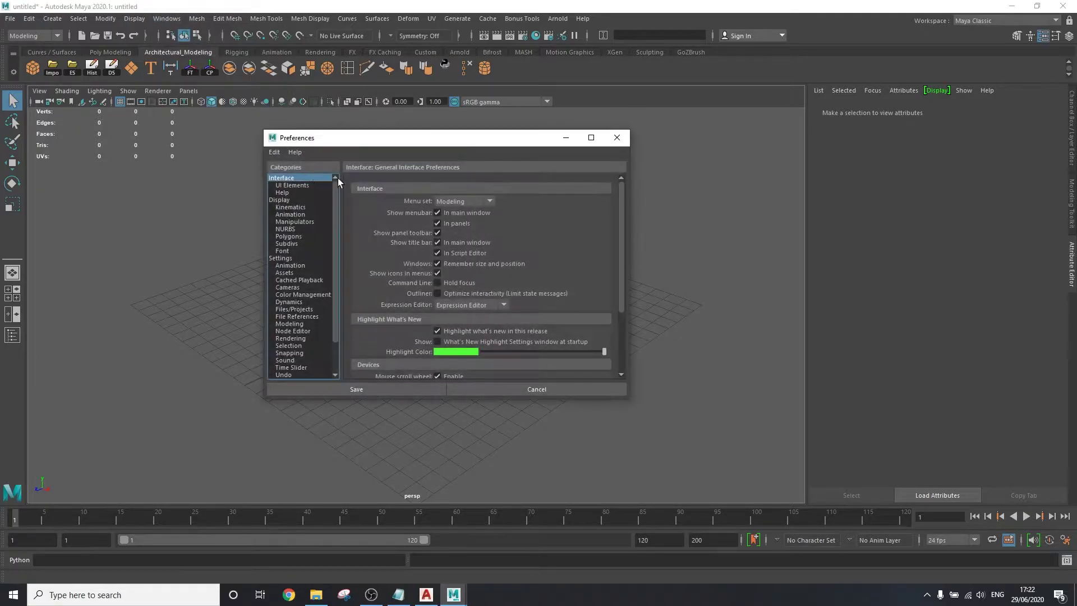
{"action": "left_click", "coordinate": [280, 259]}
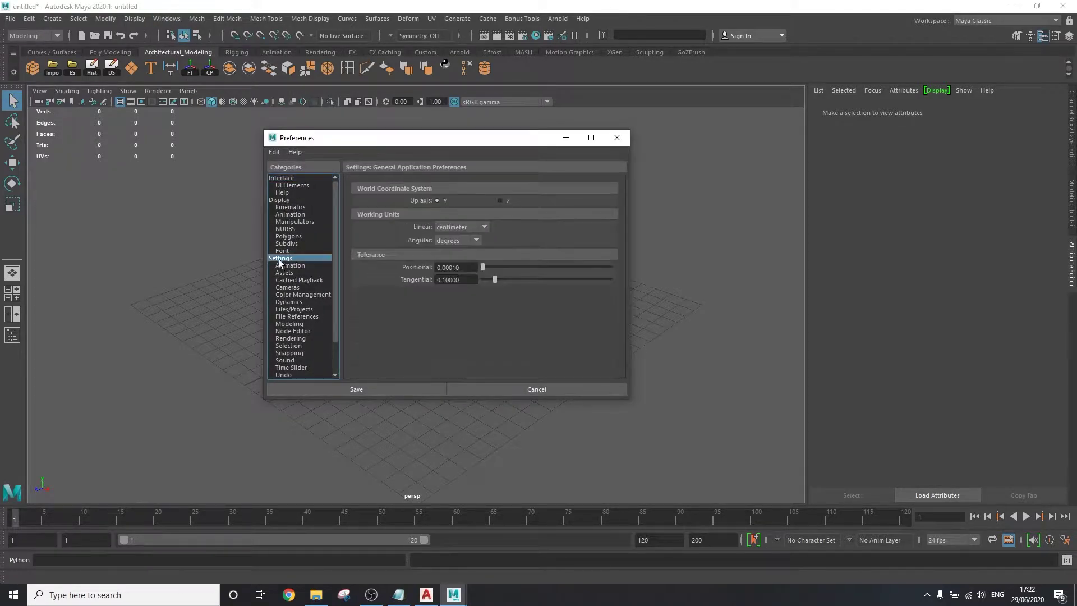
{"action": "left_click", "coordinate": [448, 227]}
{"action": "left_click", "coordinate": [462, 260]}
{"action": "left_click", "coordinate": [387, 387]}
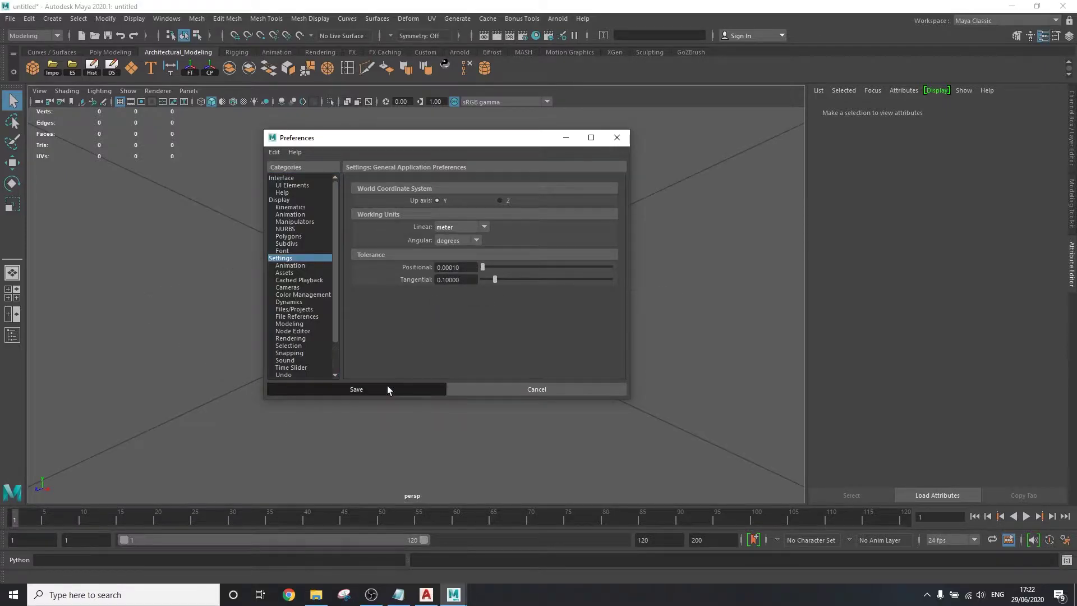
- Show the Outliner beside the perspective view
{"action": "scroll", "coordinate": [458, 365], "scroll_direction": "down", "scroll_amount": 5}
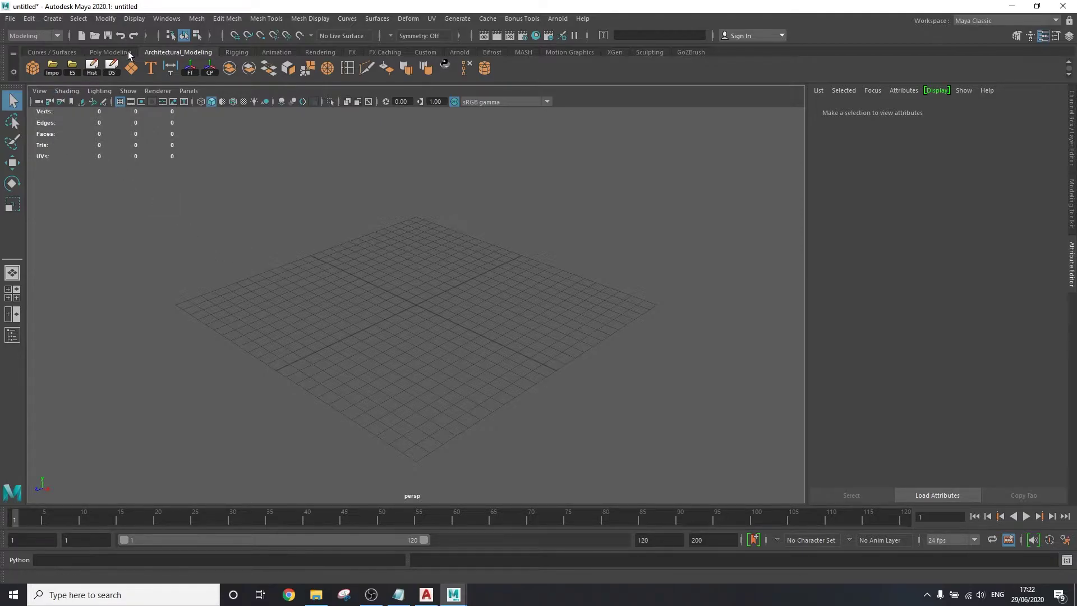
{"action": "left_click", "coordinate": [167, 18]}
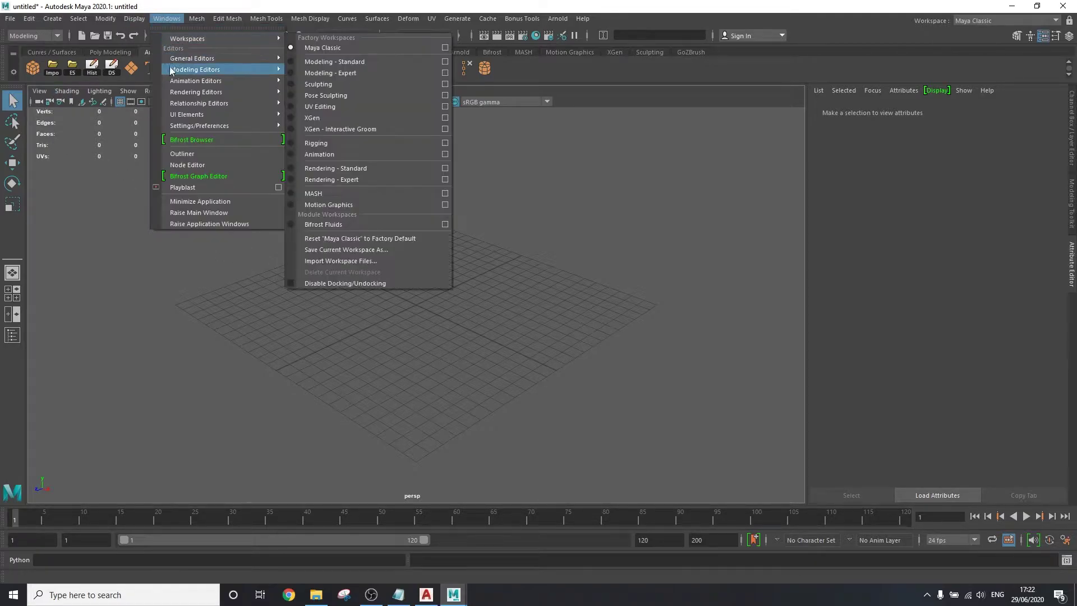
{"action": "left_click", "coordinate": [177, 153]}
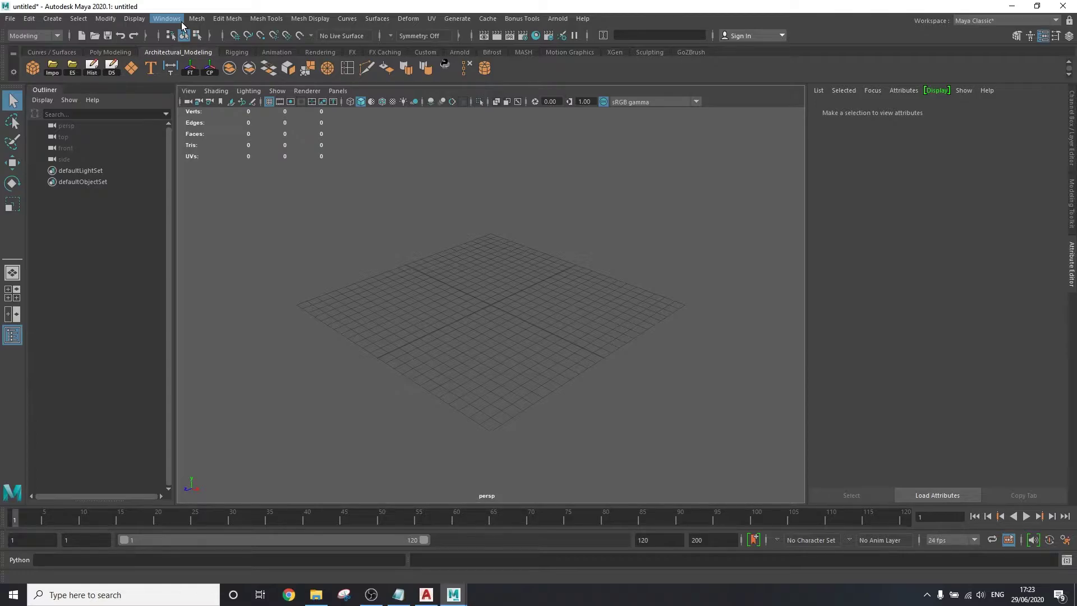
- Find ATFPlugin.mll in the Plug-in Manager and enable it as loaded and auto-loaded
{"action": "left_click", "coordinate": [179, 20]}
{"action": "mouse_move", "coordinate": [200, 125]}
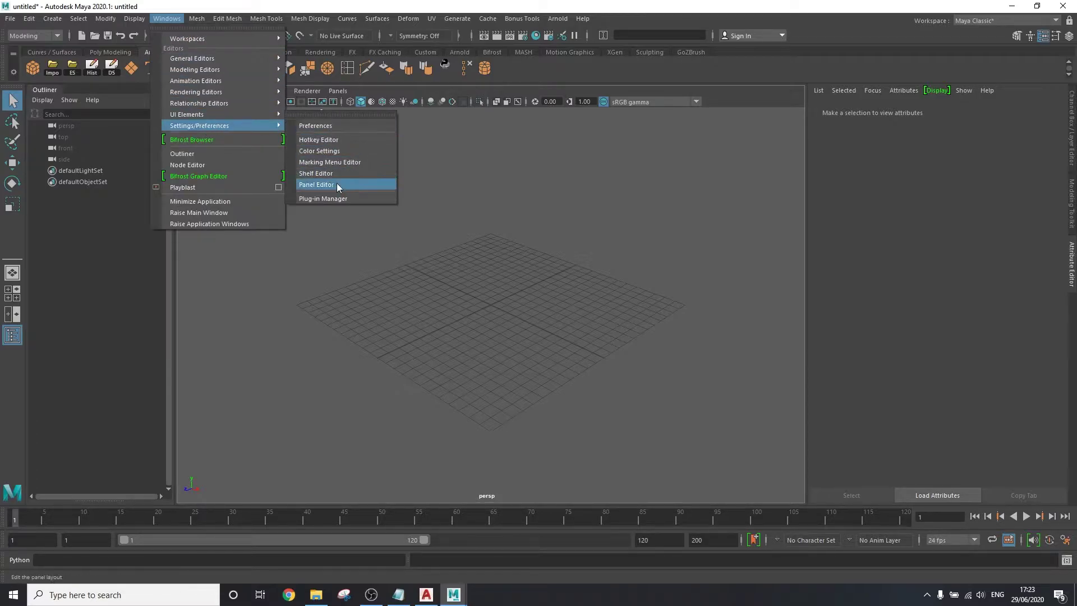
{"action": "left_click", "coordinate": [332, 197]}
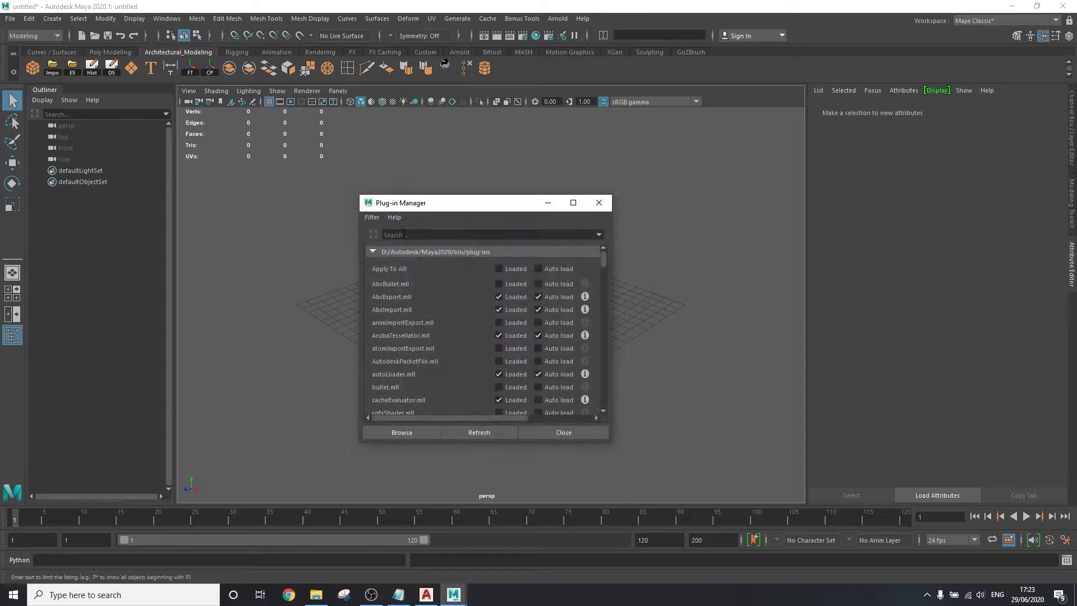
{"action": "left_click", "coordinate": [403, 234]}
{"action": "type", "text": "ATF"}
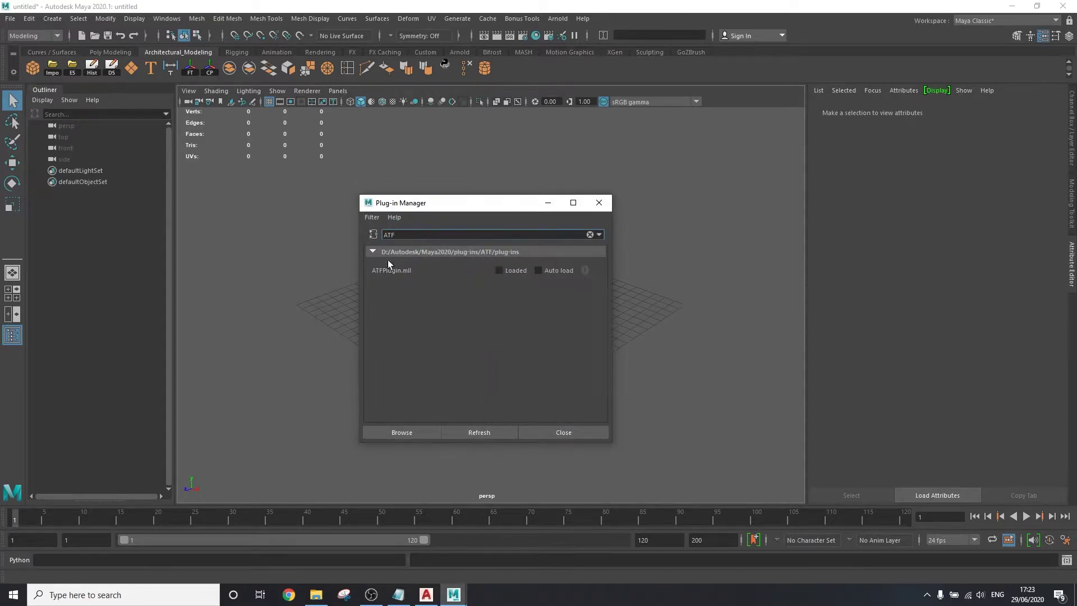
{"action": "left_click", "coordinate": [499, 270]}
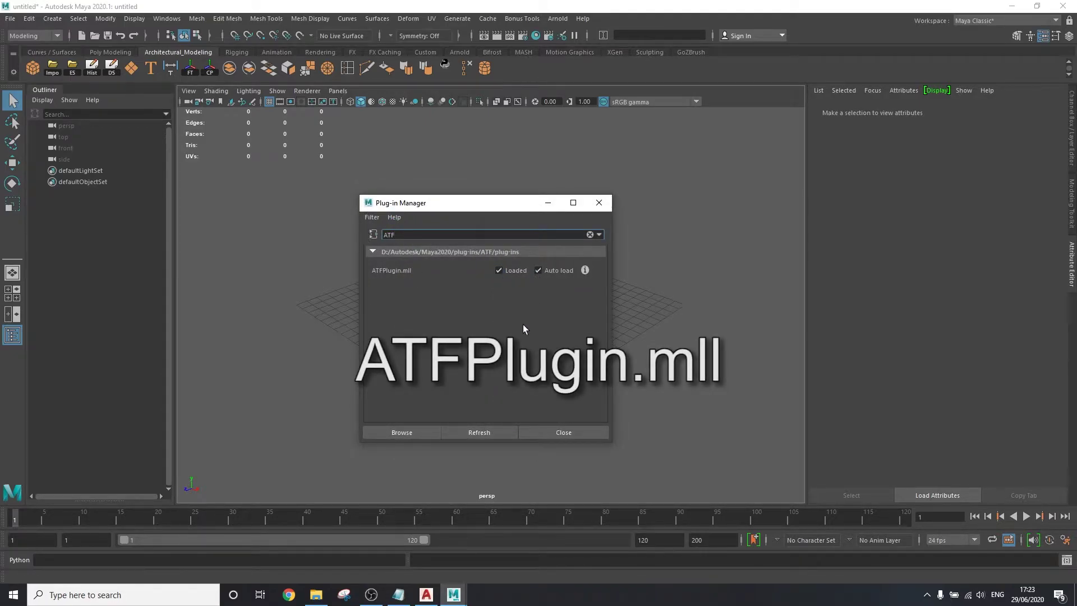
{"action": "left_click", "coordinate": [543, 433]}
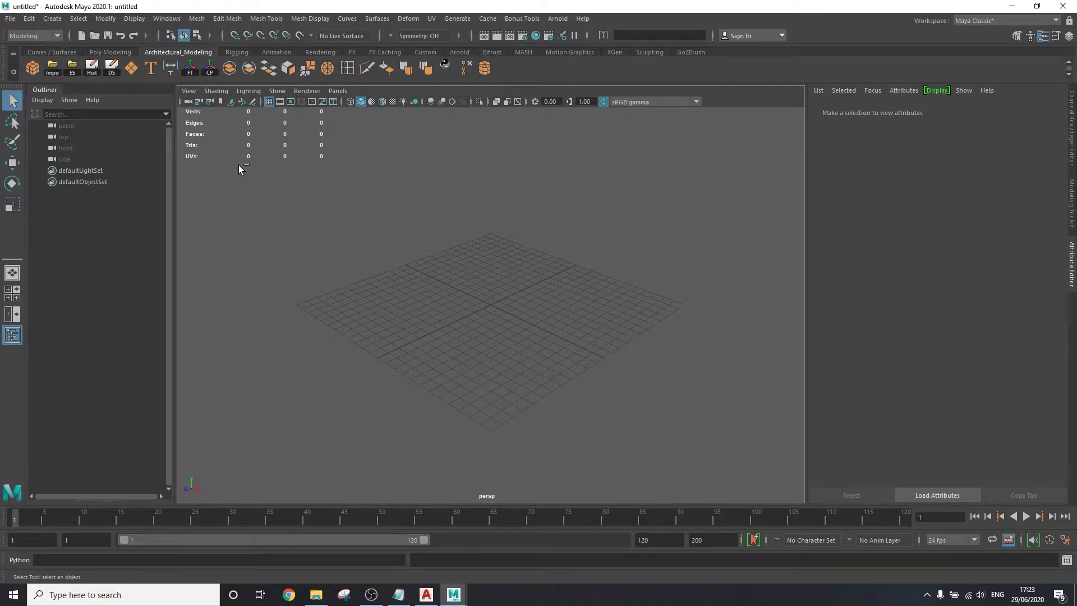
- Save the scene as dwgtomayaMethod1 in the project's scenes folder as a Maya Binary file
{"action": "key", "text": "ctrl+s"}
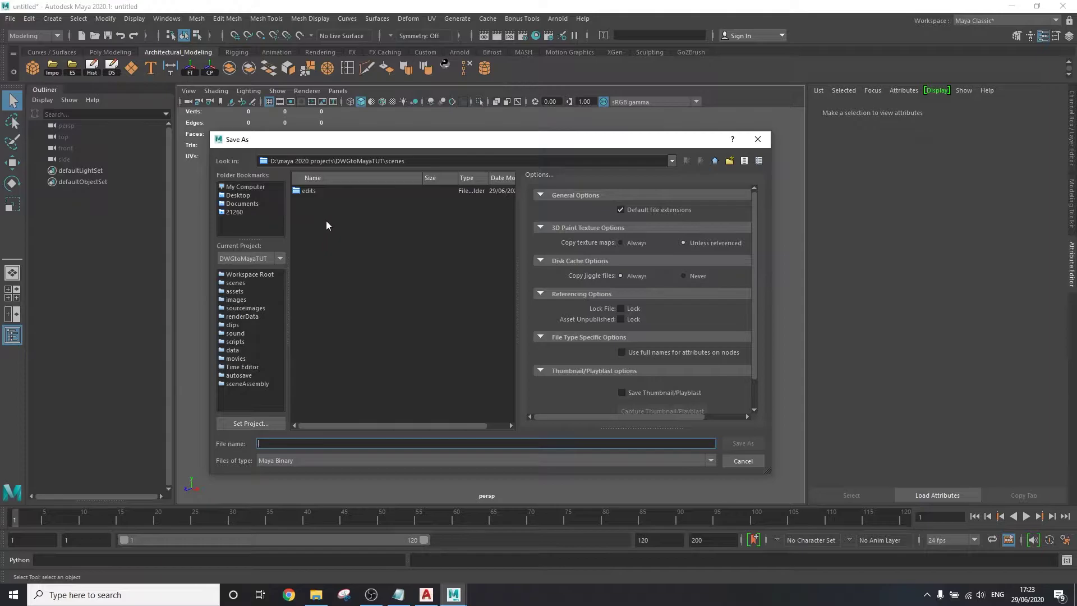
{"action": "left_click", "coordinate": [230, 282]}
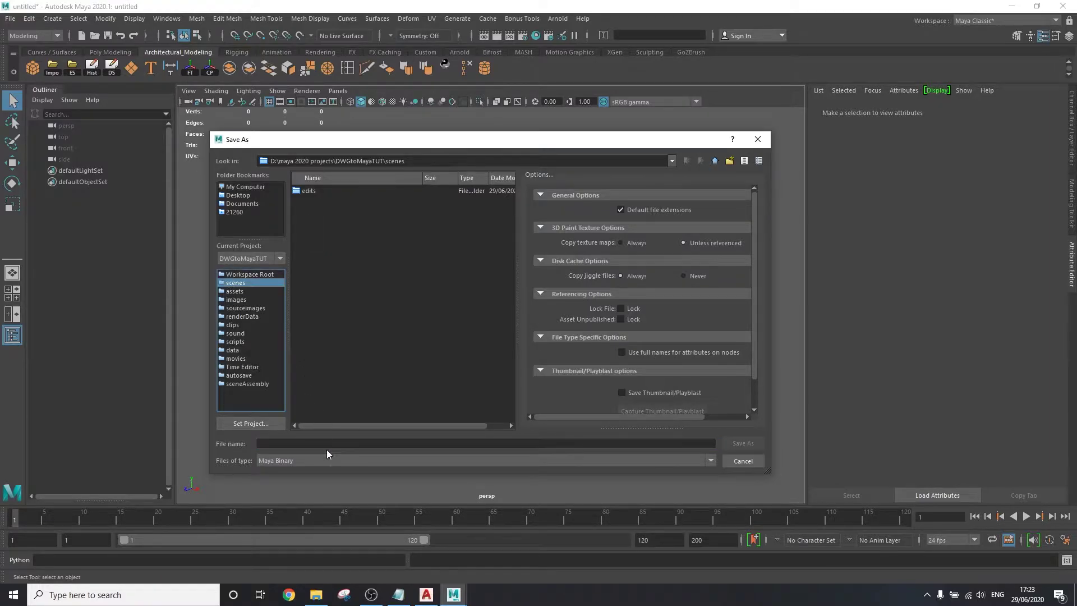
{"action": "left_click", "coordinate": [327, 443]}
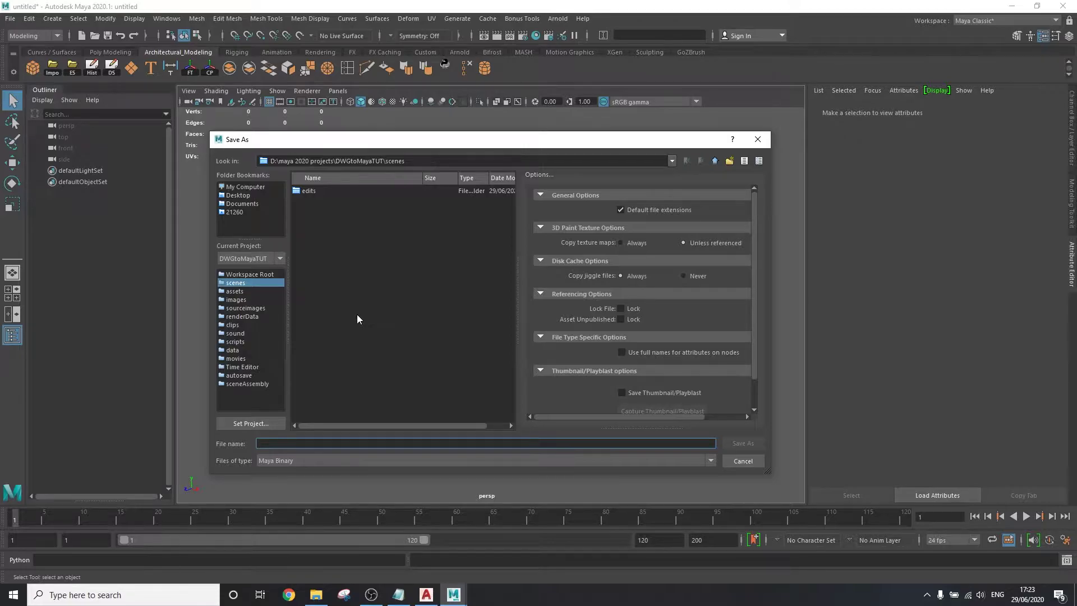
{"action": "type", "text": "dwgtomaya"}
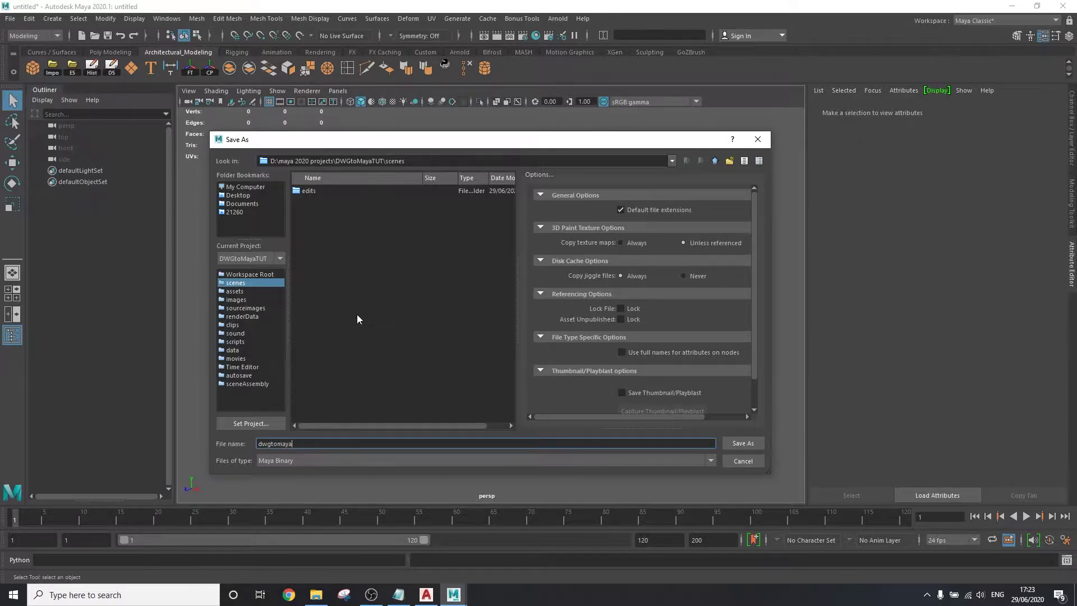
{"action": "type", "text": "Method1"}
{"action": "key", "text": "Return"}
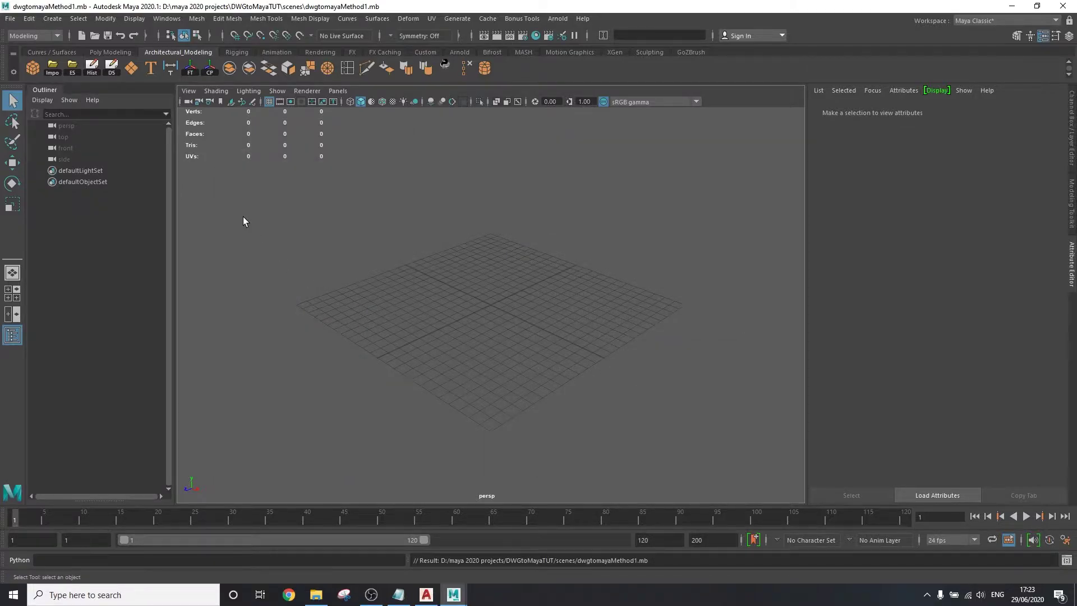
- Import dwgmaya.dwg from the DWG to Maya Tutorial folder on the desktop
{"action": "left_click", "coordinate": [10, 19]}
{"action": "left_click", "coordinate": [49, 143]}
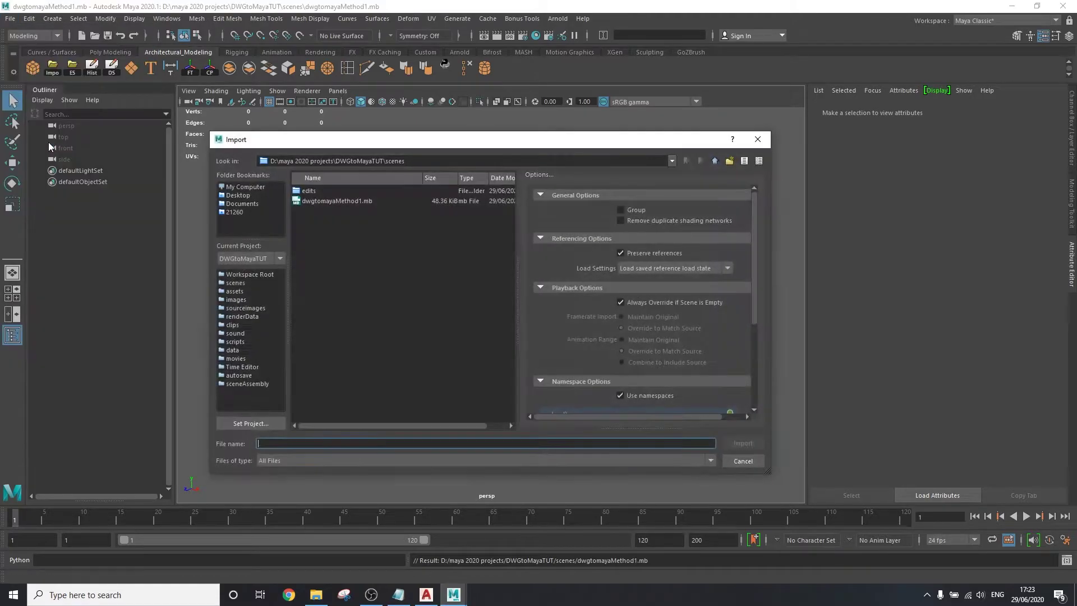
{"action": "left_click", "coordinate": [238, 195]}
{"action": "double_click", "coordinate": [327, 232]}
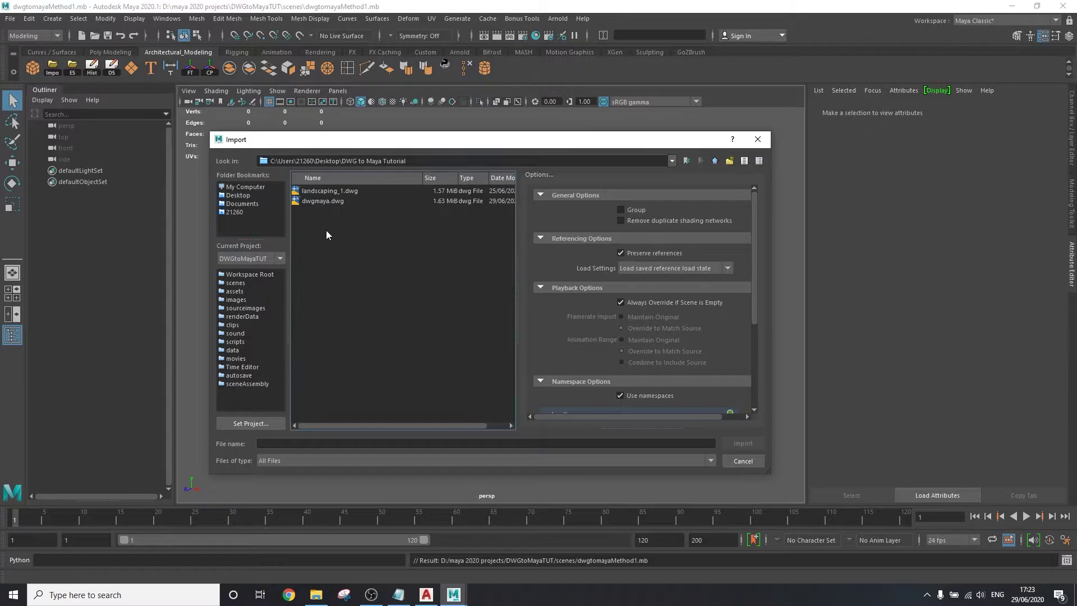
{"action": "left_click", "coordinate": [306, 201]}
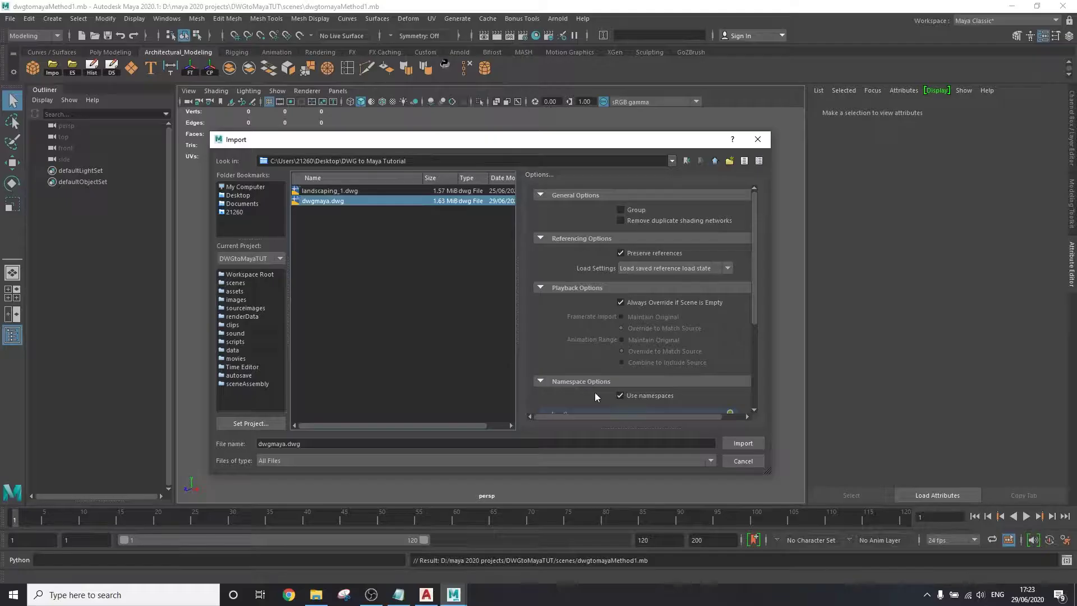
{"action": "key", "text": "Return"}
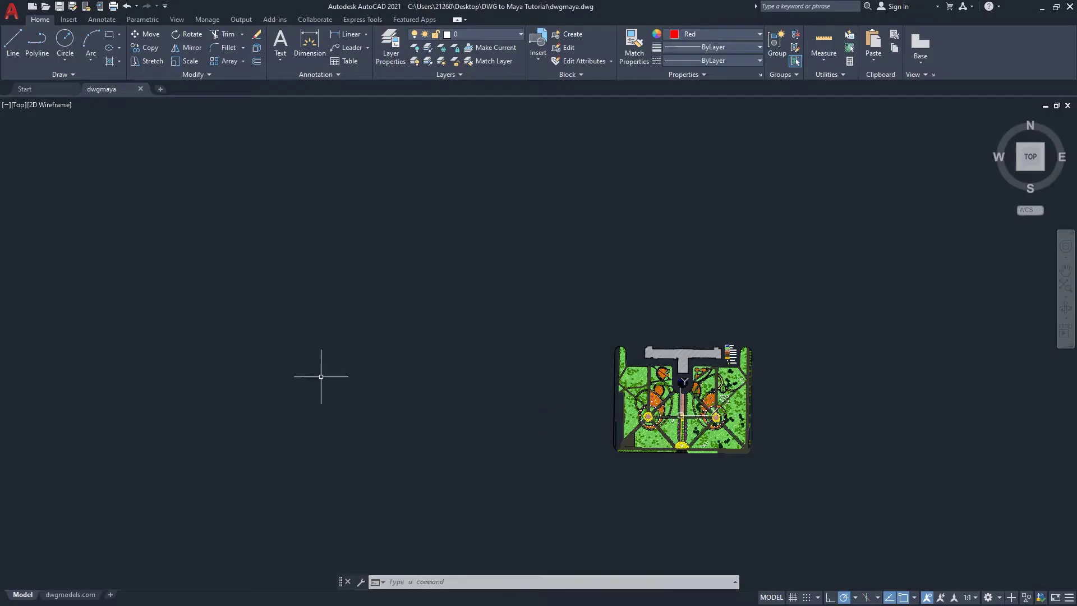
- Switch to AutoCAD and save the dwgmaya drawing as dxfmaya in AutoCAD 2018 DXF format
{"action": "left_click", "coordinate": [11, 10]}
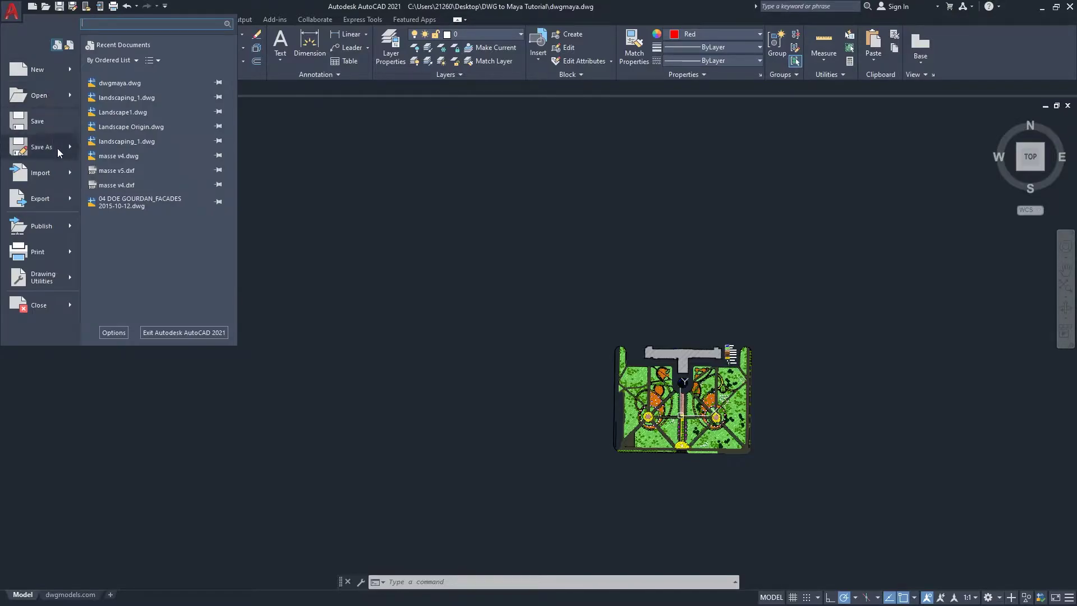
{"action": "mouse_move", "coordinate": [58, 147]}
{"action": "left_click", "coordinate": [148, 229]}
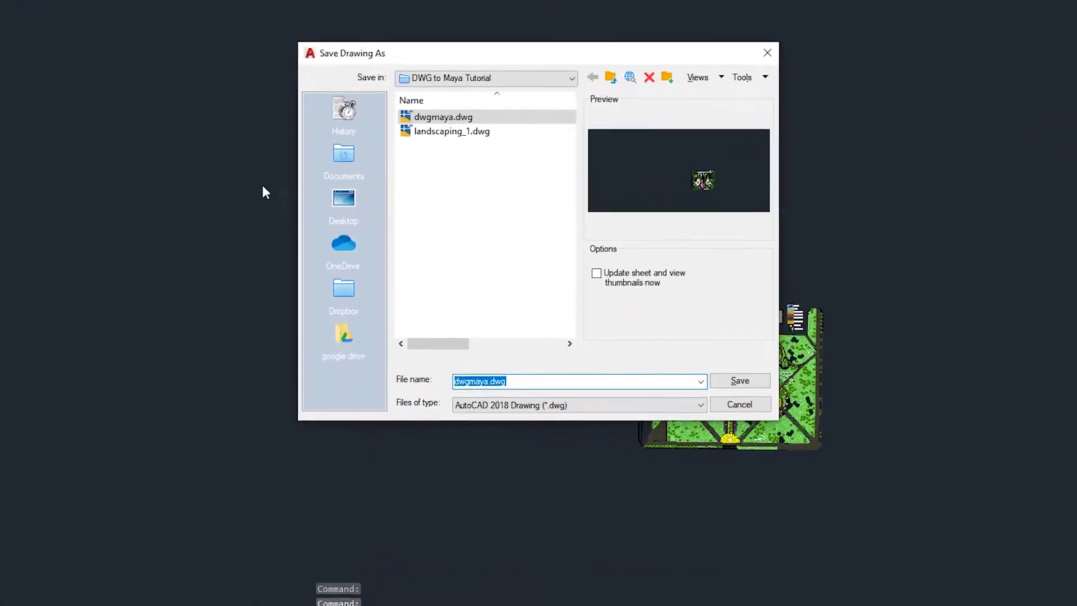
{"action": "left_click", "coordinate": [501, 405]}
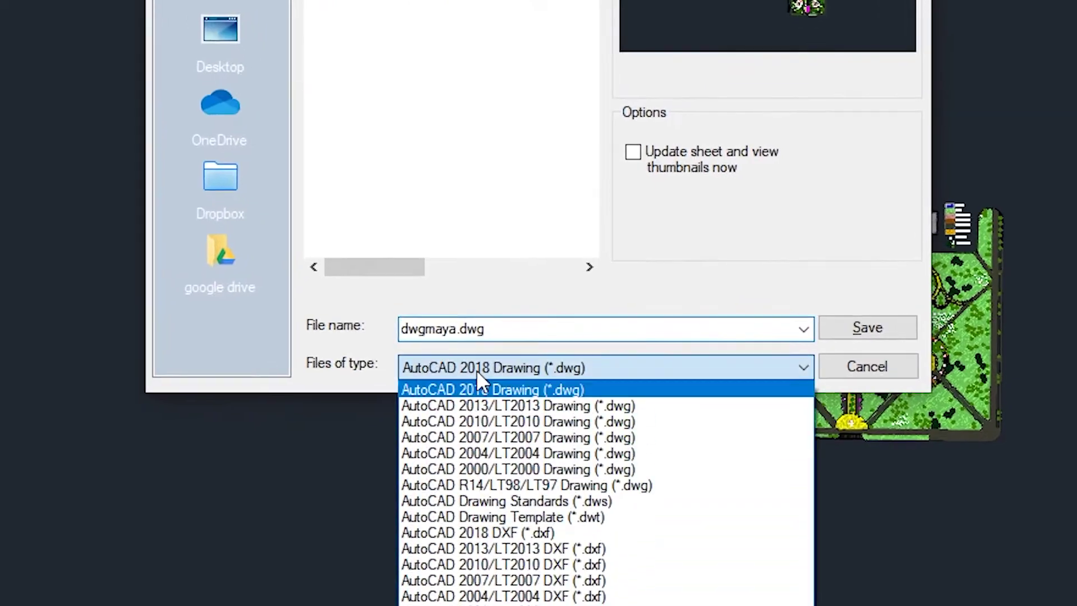
{"action": "left_click", "coordinate": [519, 533]}
{"action": "left_click_drag", "start_coordinate": [427, 336], "coordinate": [415, 335]}
{"action": "type", "text": "xf"}
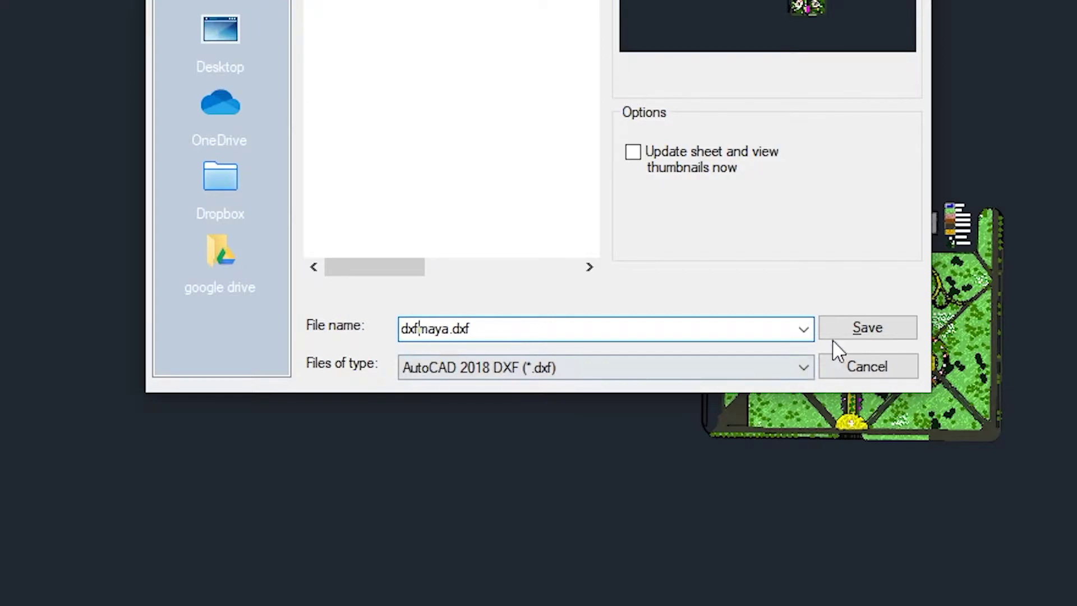
{"action": "left_click", "coordinate": [852, 331]}
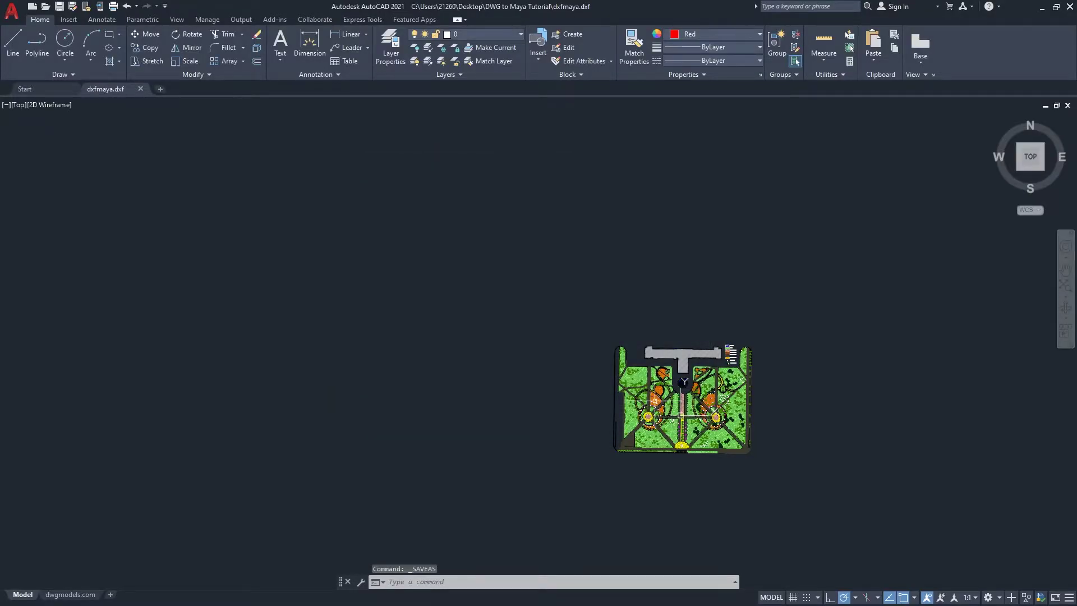
- Switch to Maya and set the perspective camera's far clip plane to 10000000 and near clip plane to 0.1
{"action": "key", "text": "alt+Tab"}
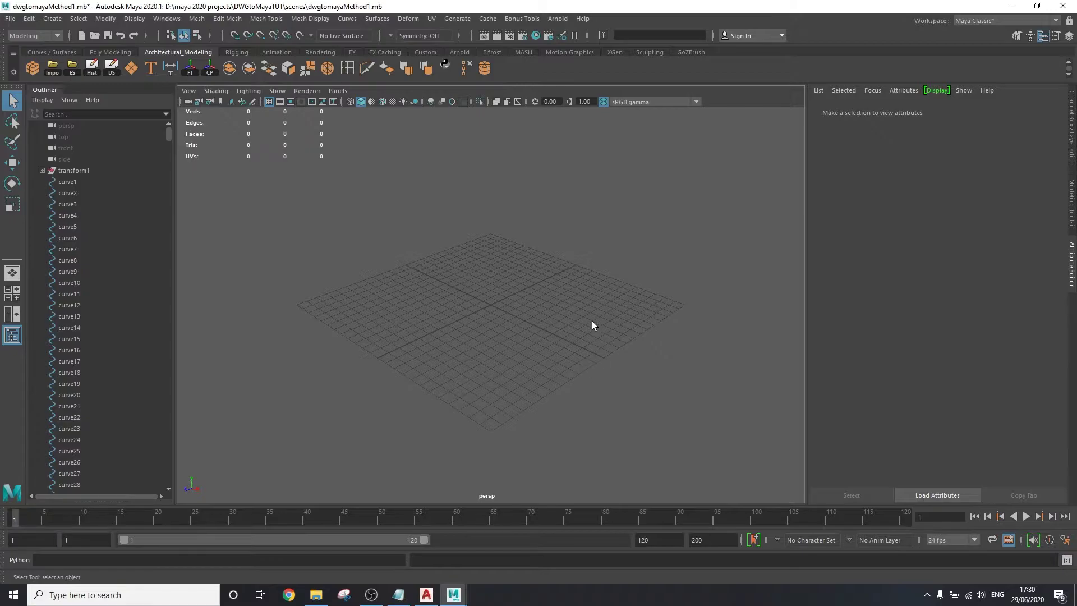
{"action": "key", "text": "a"}
{"action": "scroll", "coordinate": [383, 317], "scroll_direction": "up", "scroll_amount": 5}
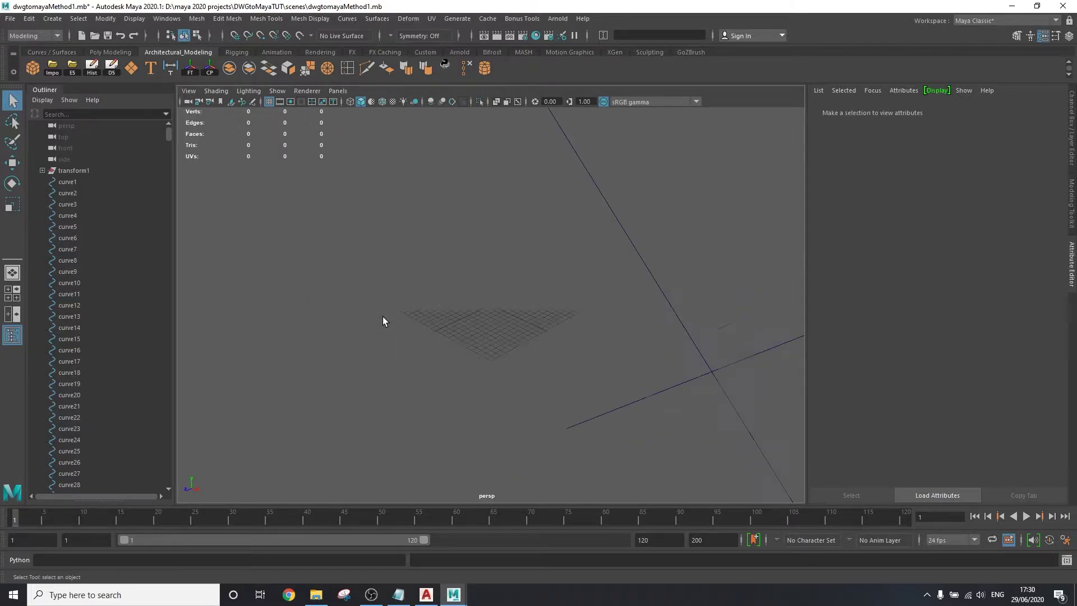
{"action": "left_click", "coordinate": [188, 90]}
{"action": "left_click", "coordinate": [204, 111]}
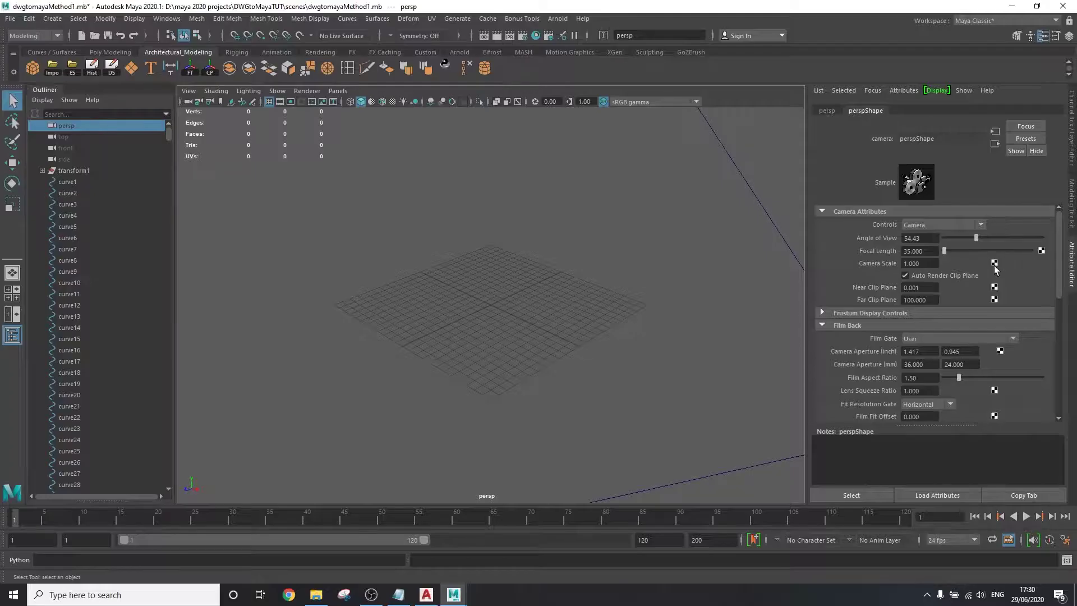
{"action": "type", "text": "10000000"}
{"action": "key", "text": "Return"}
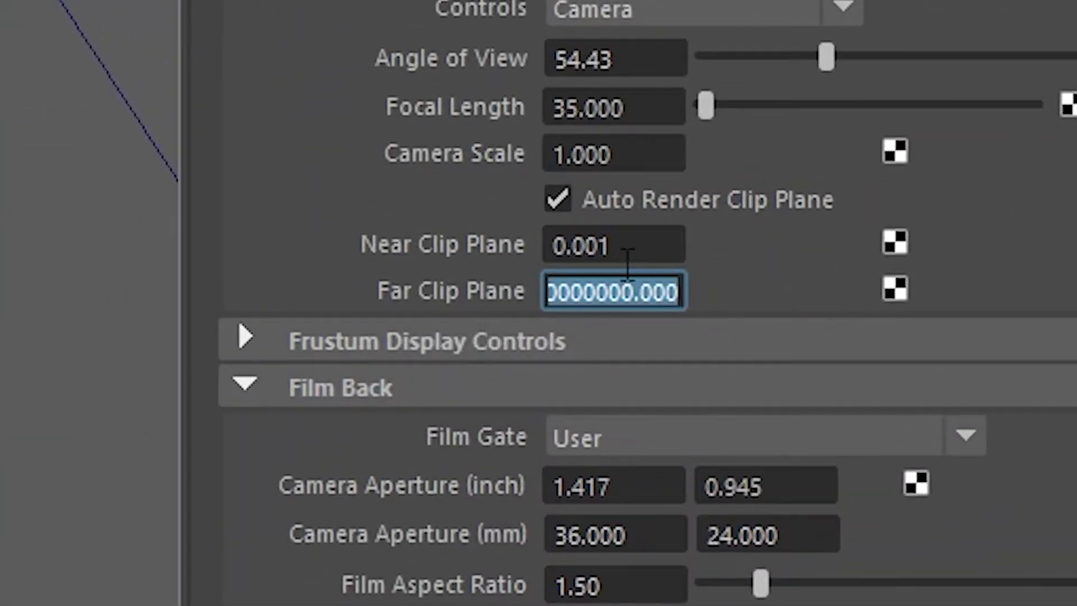
{"action": "left_click", "coordinate": [658, 252]}
{"action": "left_click_drag", "start_coordinate": [658, 251], "coordinate": [610, 279]}
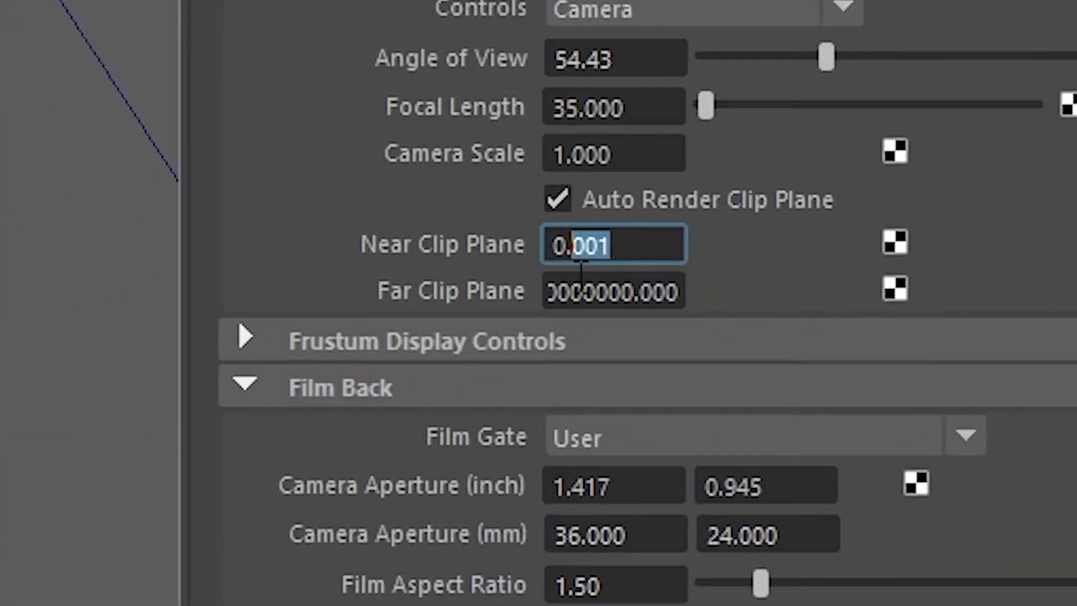
{"action": "type", "text": "1"}
{"action": "key", "text": "Return"}
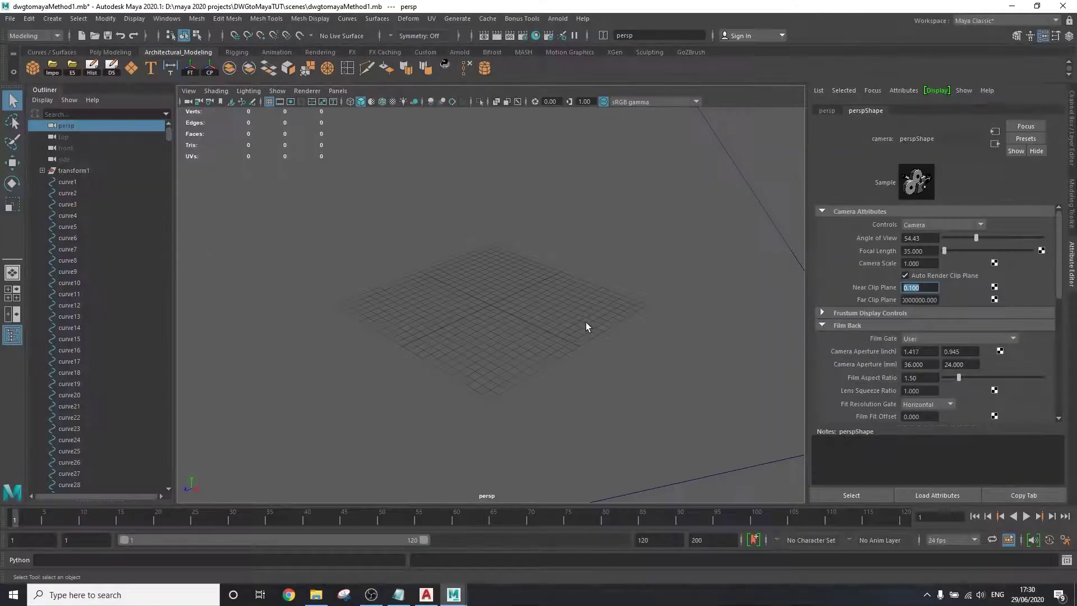
- Examine the imported landscaping curves up close around the circular plaza and as a whole in the perspective view
{"action": "scroll", "coordinate": [596, 308], "scroll_direction": "up", "scroll_amount": 15}
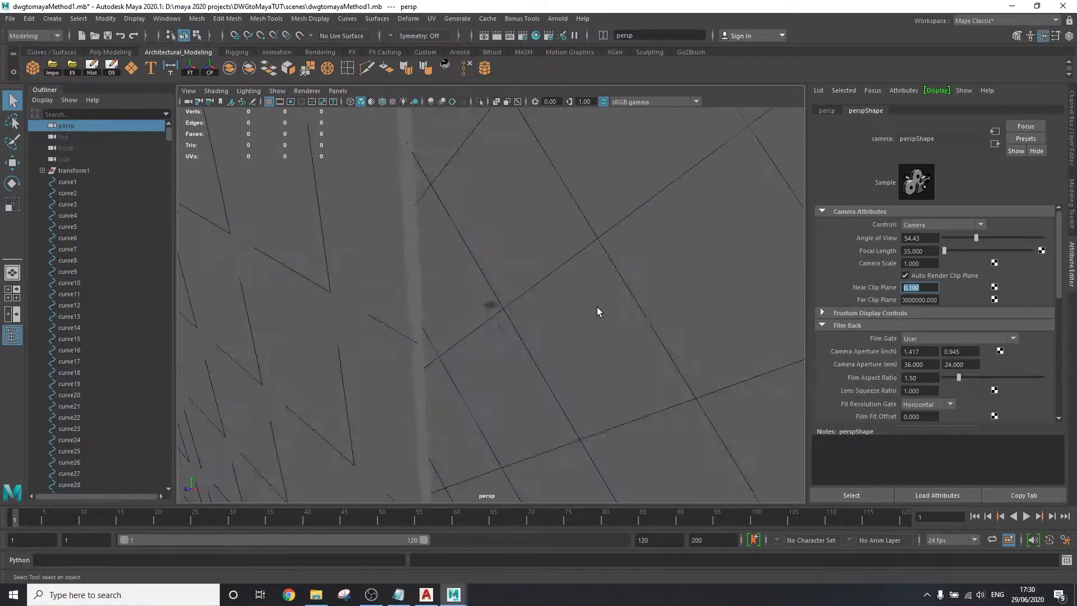
{"action": "scroll", "coordinate": [597, 307], "scroll_direction": "down", "scroll_amount": 3}
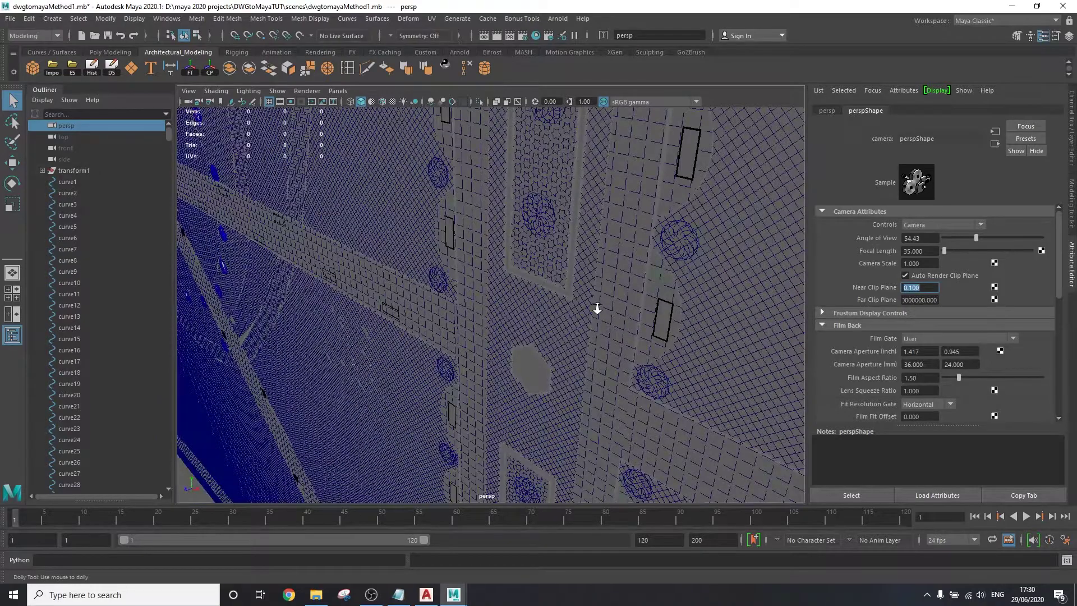
{"action": "key", "text": "a"}
{"action": "left_click_drag", "start_coordinate": [540, 328], "coordinate": [517, 288], "text": "alt"}
{"action": "scroll", "coordinate": [517, 288], "scroll_direction": "up", "scroll_amount": 10}
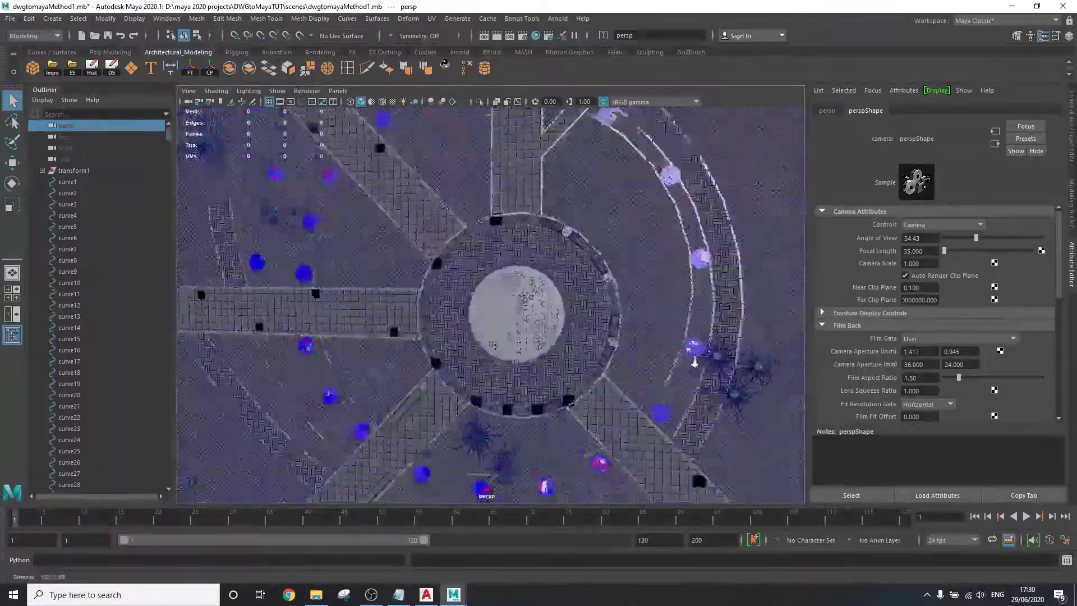
{"action": "left_click_drag", "start_coordinate": [695, 362], "coordinate": [584, 327], "text": "alt"}
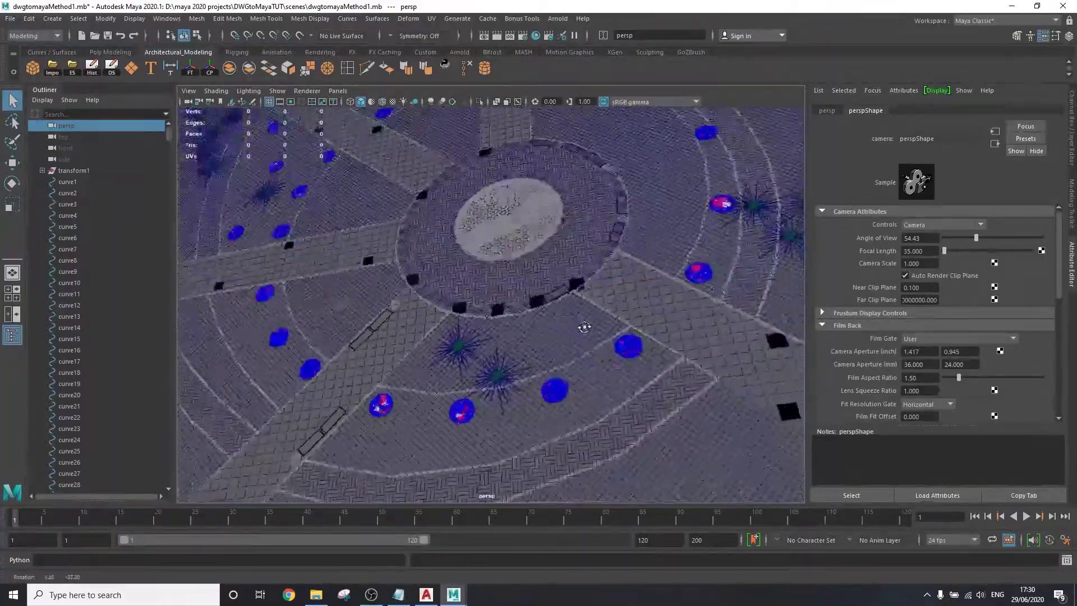
{"action": "key", "text": "a"}
- Group transform1 together with all the imported curves and name the group DWGGroup
{"action": "left_click", "coordinate": [58, 170]}
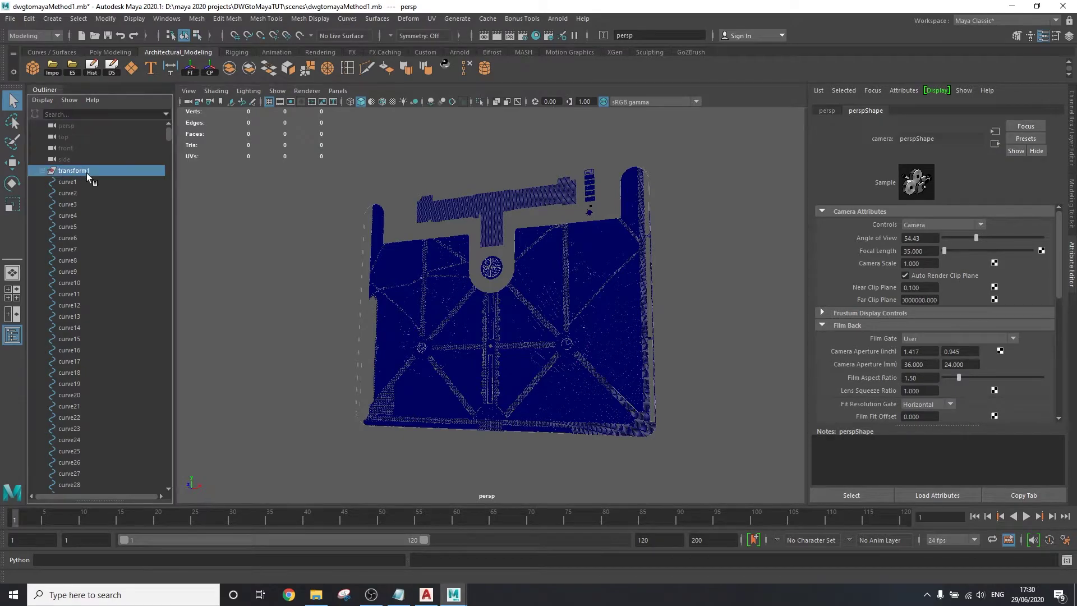
{"action": "left_click_drag", "start_coordinate": [168, 134], "coordinate": [159, 485]}
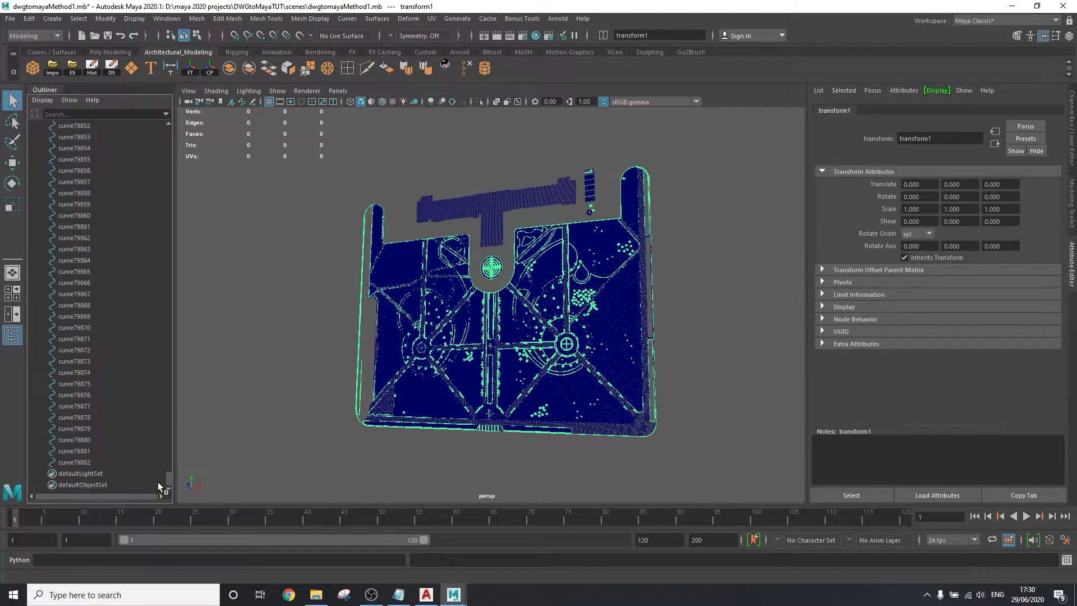
{"action": "left_click", "coordinate": [60, 462], "text": "shift"}
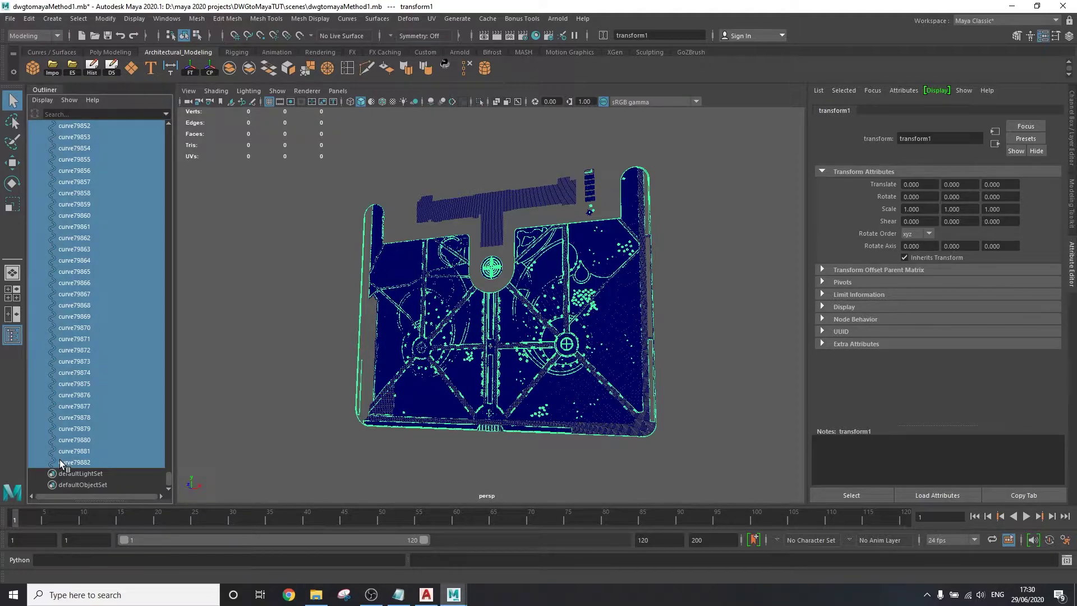
{"action": "key", "text": "ctrl+g"}
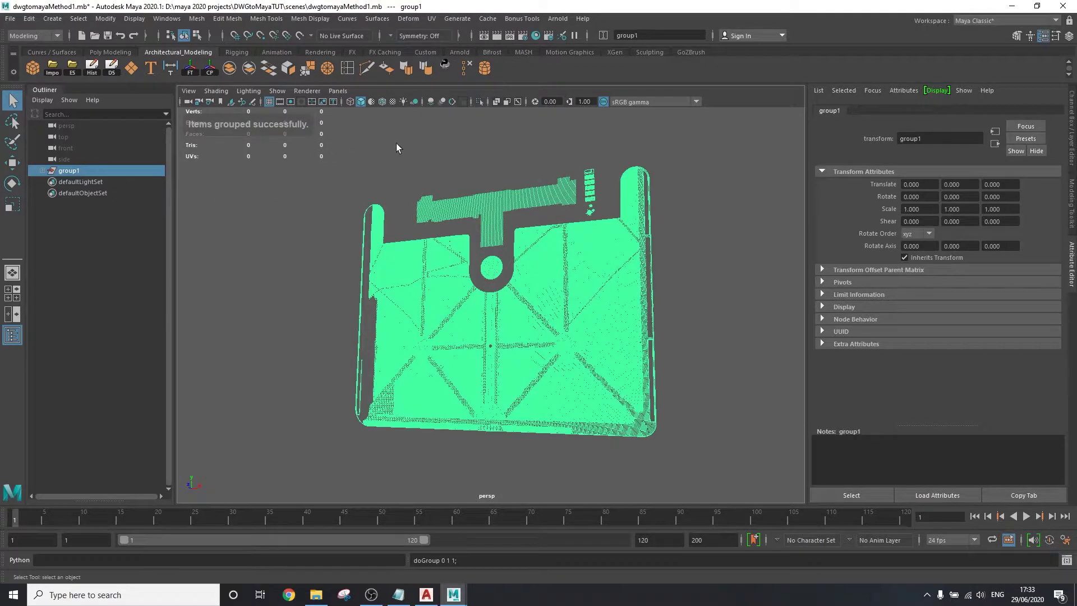
{"action": "double_click", "coordinate": [911, 138]}
{"action": "type", "text": "DWGGroup"}
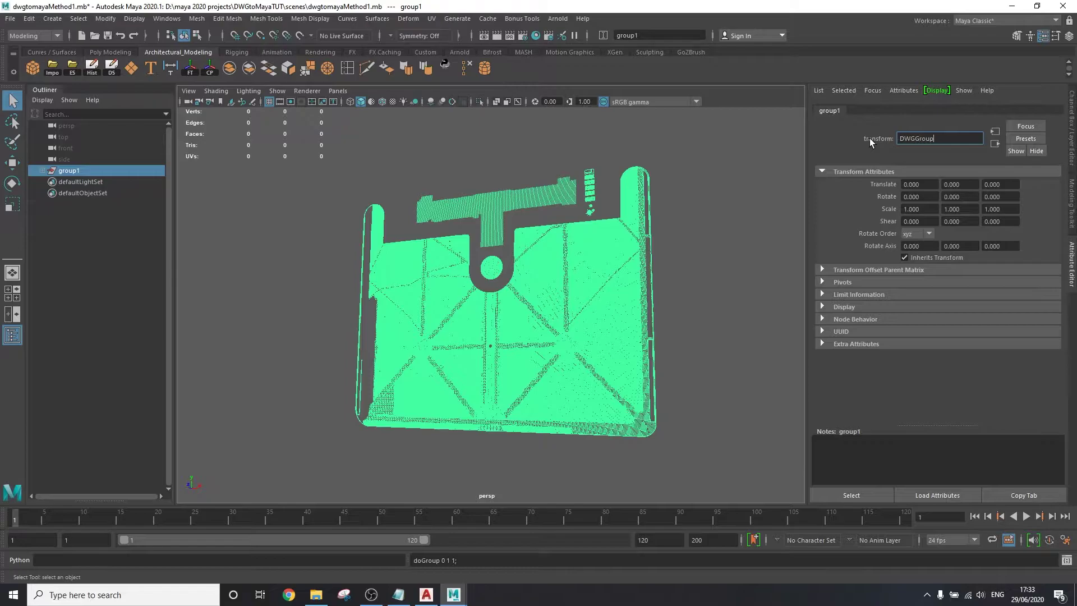
{"action": "key", "text": "Return"}
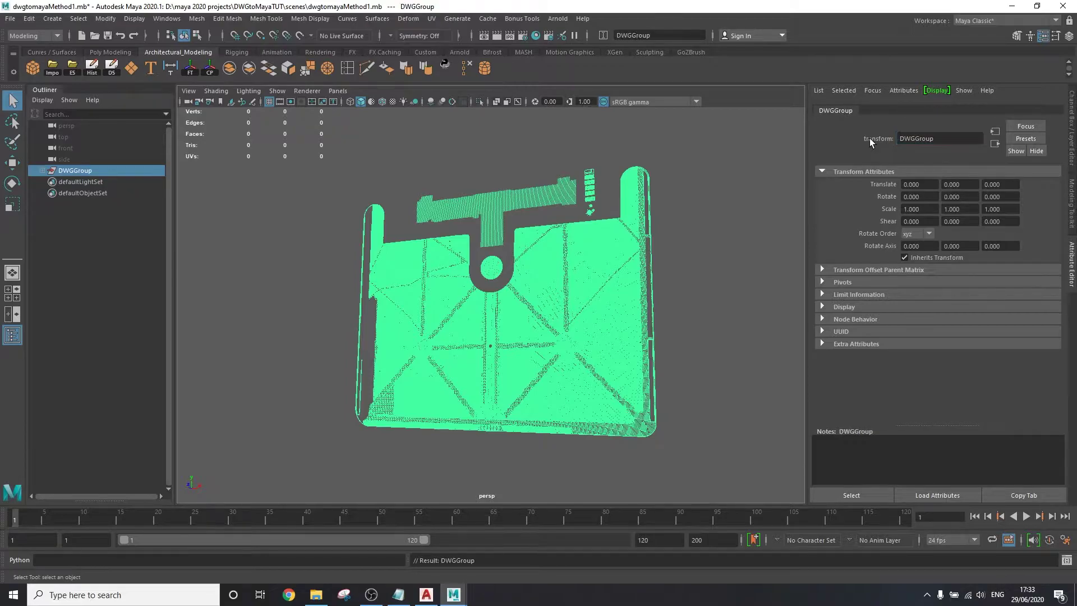
- Assign DWGGroup to a new display layer named DWG_Layer, check its visibility toggle, and set the layer to Reference
{"action": "left_click", "coordinate": [1071, 141]}
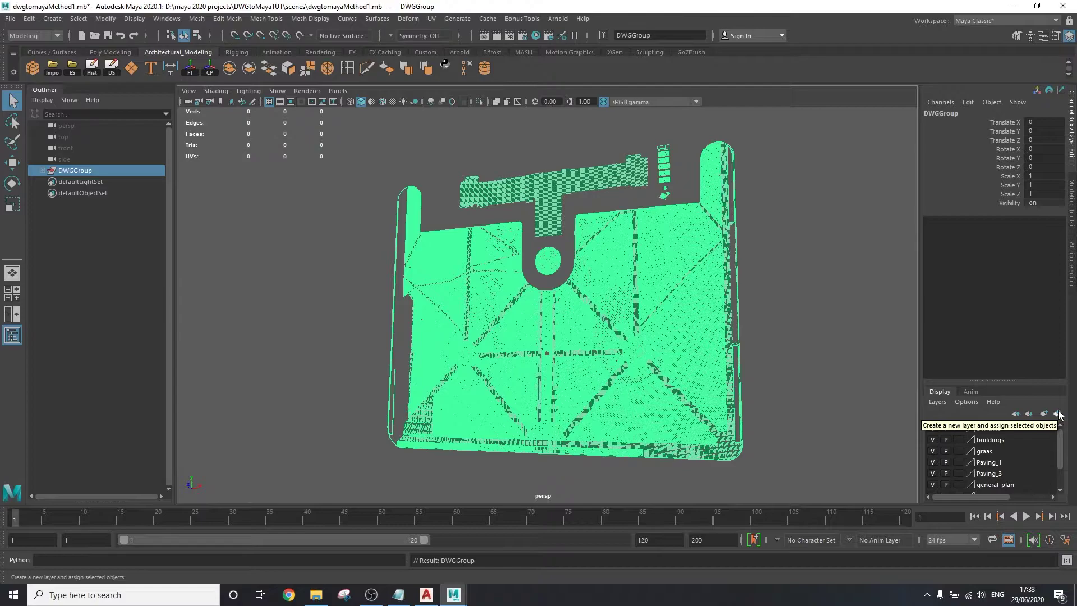
{"action": "left_click", "coordinate": [1058, 414]}
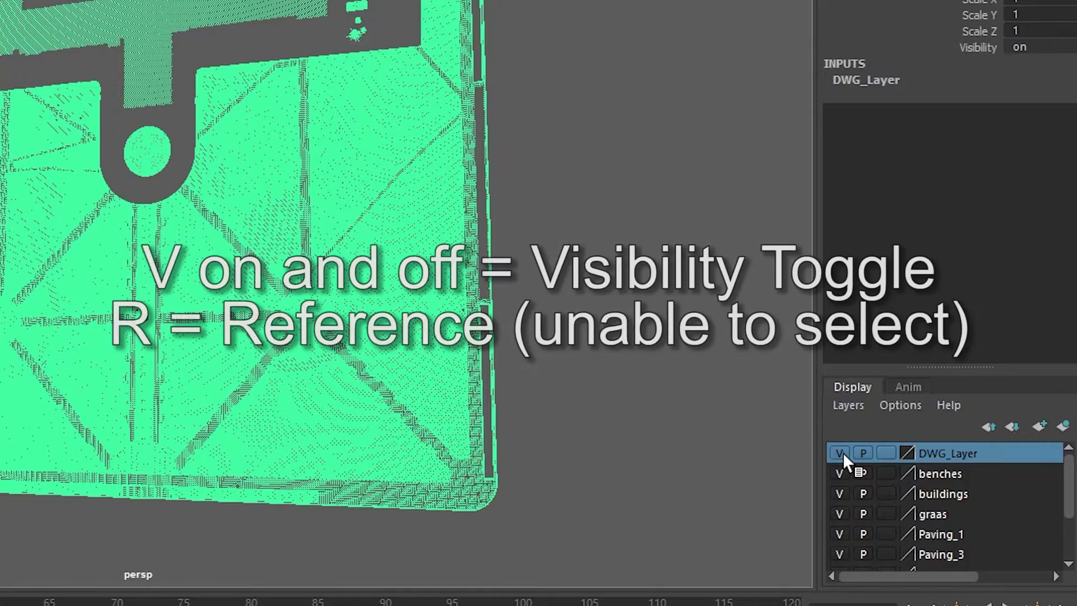
{"action": "left_click", "coordinate": [842, 453]}
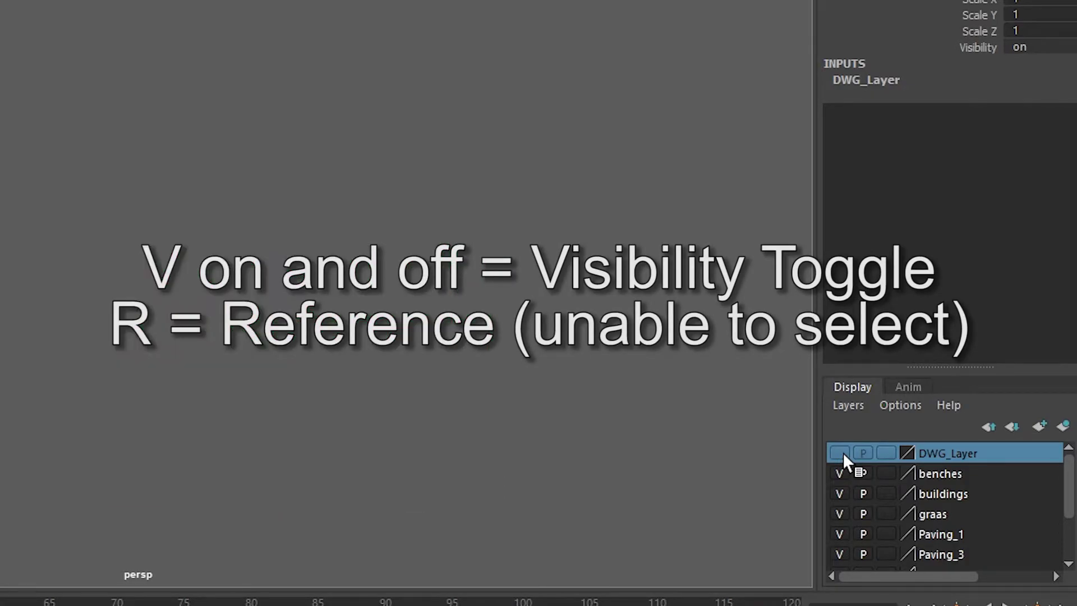
{"action": "left_click", "coordinate": [842, 452]}
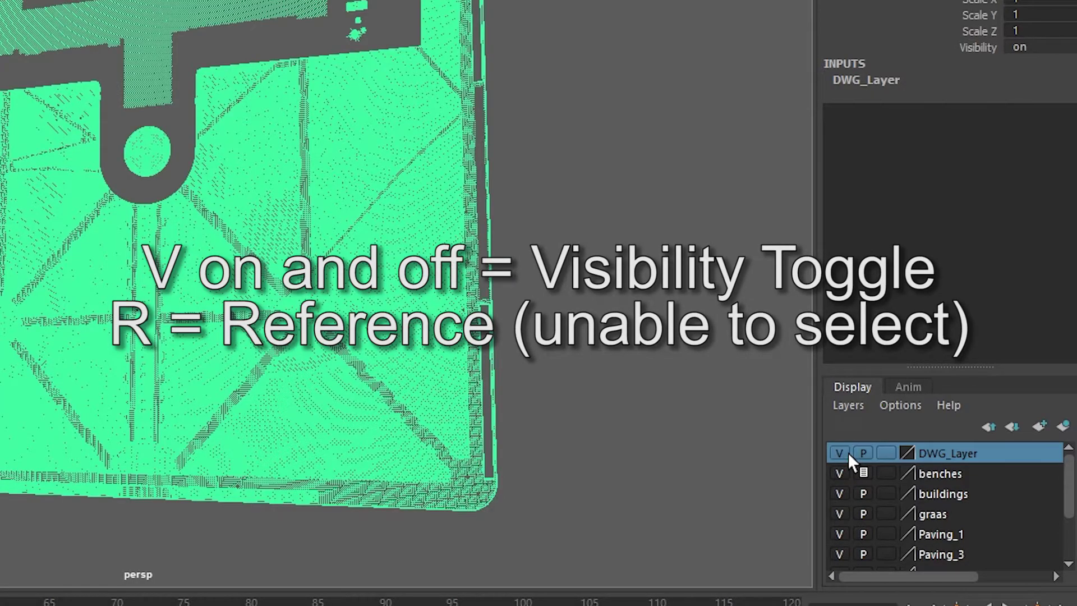
{"action": "left_click", "coordinate": [889, 453]}
{"action": "left_click", "coordinate": [889, 453]}
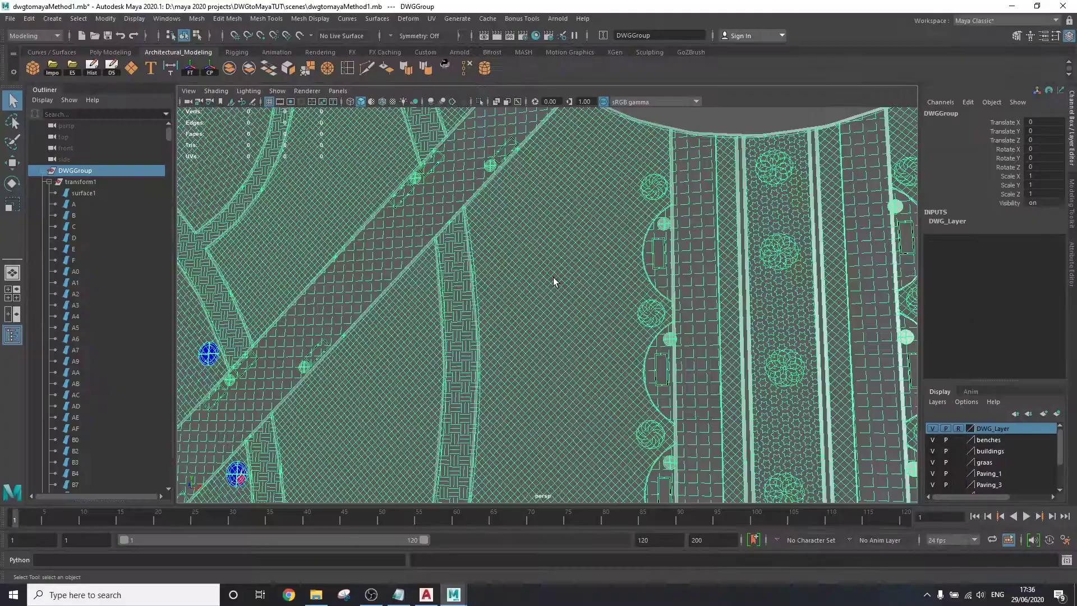
- Set DWGGroup's Rotate X to -90 and frame the plan in the top view
{"action": "key", "text": "f"}
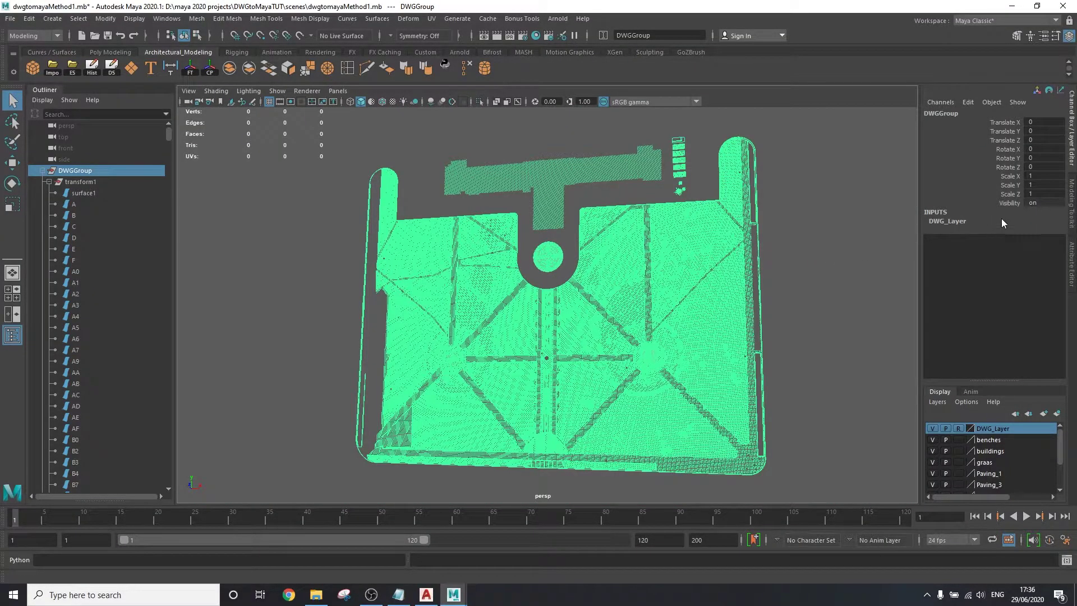
{"action": "double_click", "coordinate": [1034, 146]}
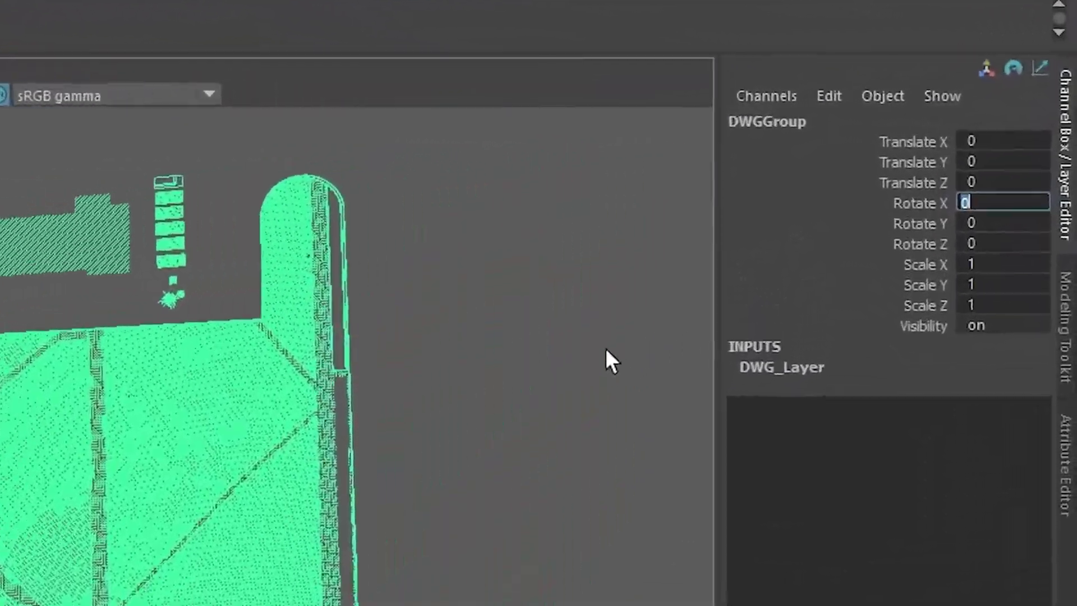
{"action": "type", "text": "-90"}
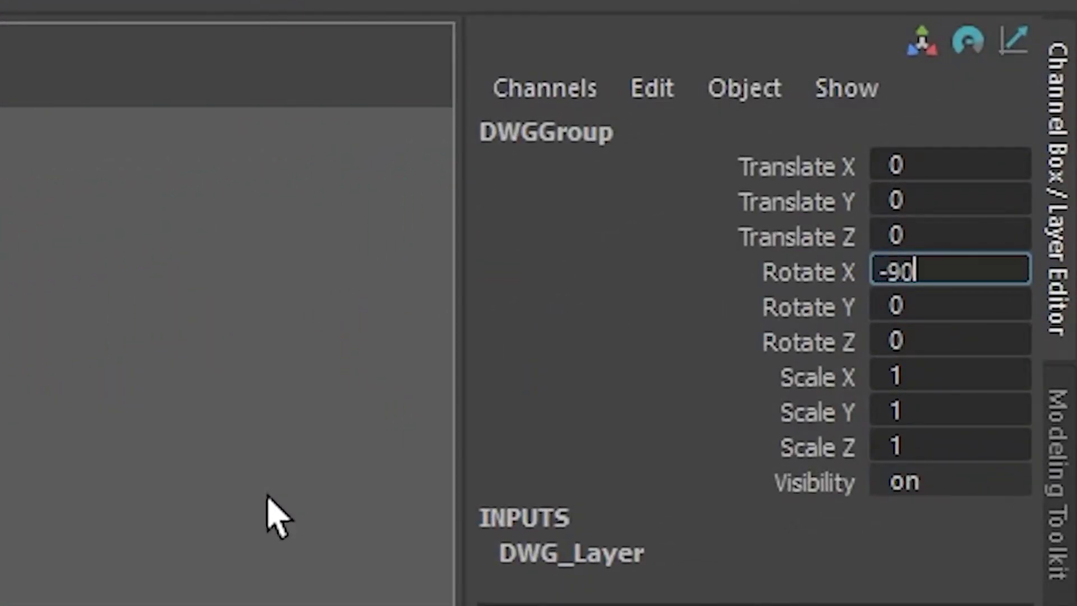
{"action": "key", "text": "Return"}
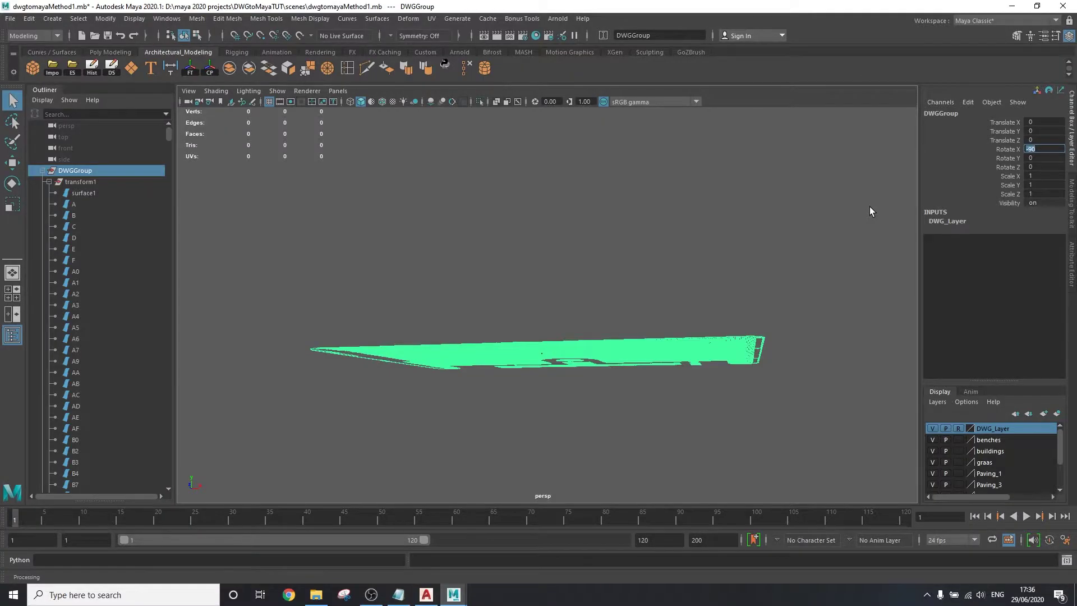
{"action": "key", "text": "Return"}
{"action": "left_click_drag", "start_coordinate": [725, 252], "coordinate": [743, 308], "text": "alt"}
{"action": "key", "text": "space"}
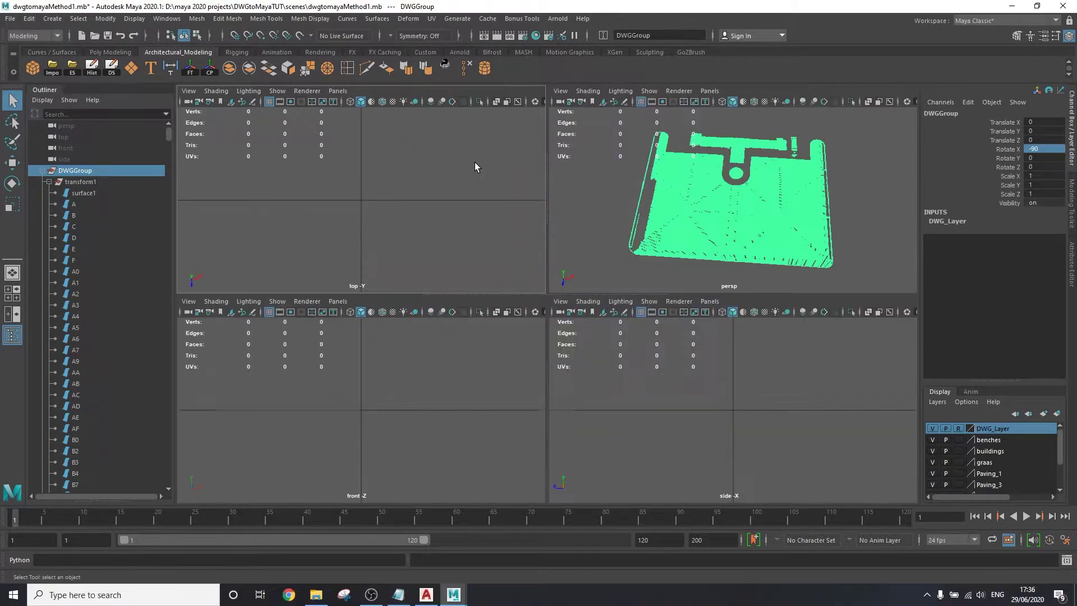
{"action": "key", "text": "space"}
{"action": "key", "text": "f"}
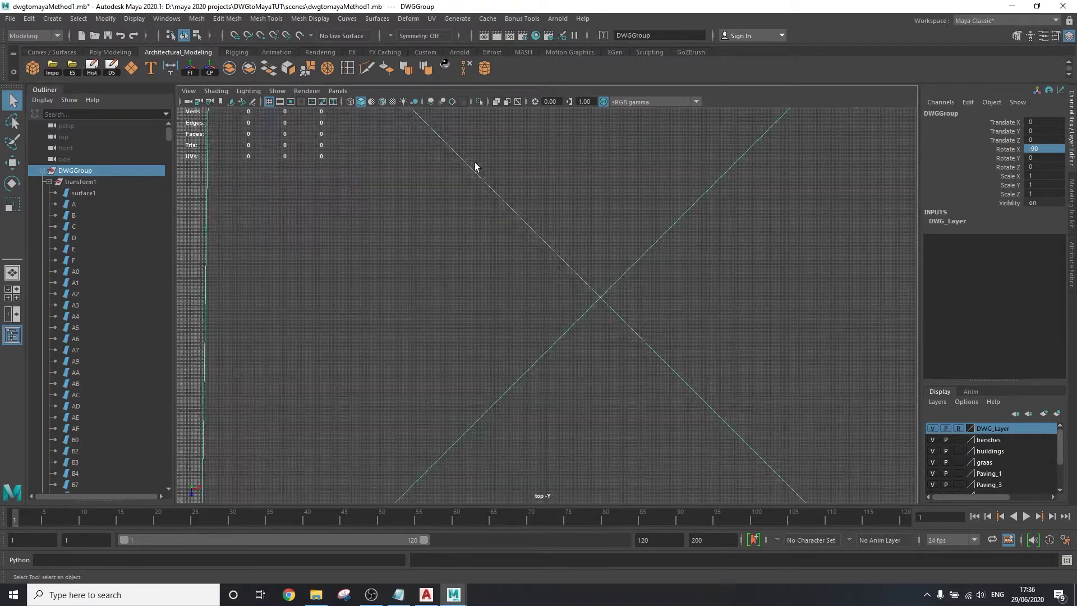
{"action": "scroll", "coordinate": [476, 167], "scroll_direction": "down", "scroll_amount": 5}
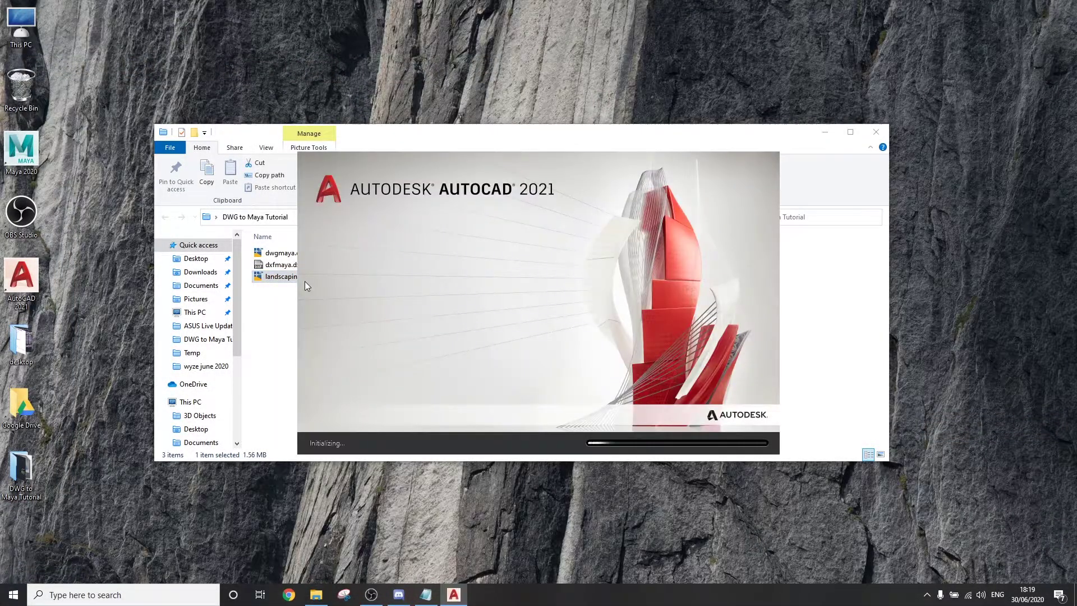
- With landscaping_1.dwg open in AutoCAD, open the Plotter Manager with PLOTTERMANAGER and start the Add-A-Plotter Wizard
{"action": "type", "text": "plot"}
{"action": "type", "text": "termanager"}
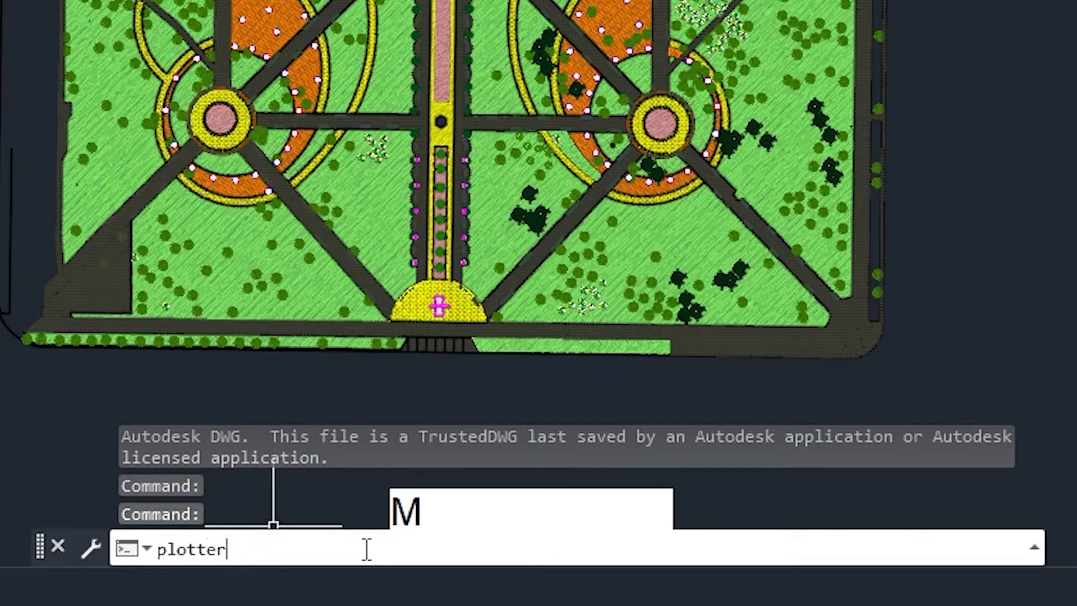
{"action": "key", "text": "Return"}
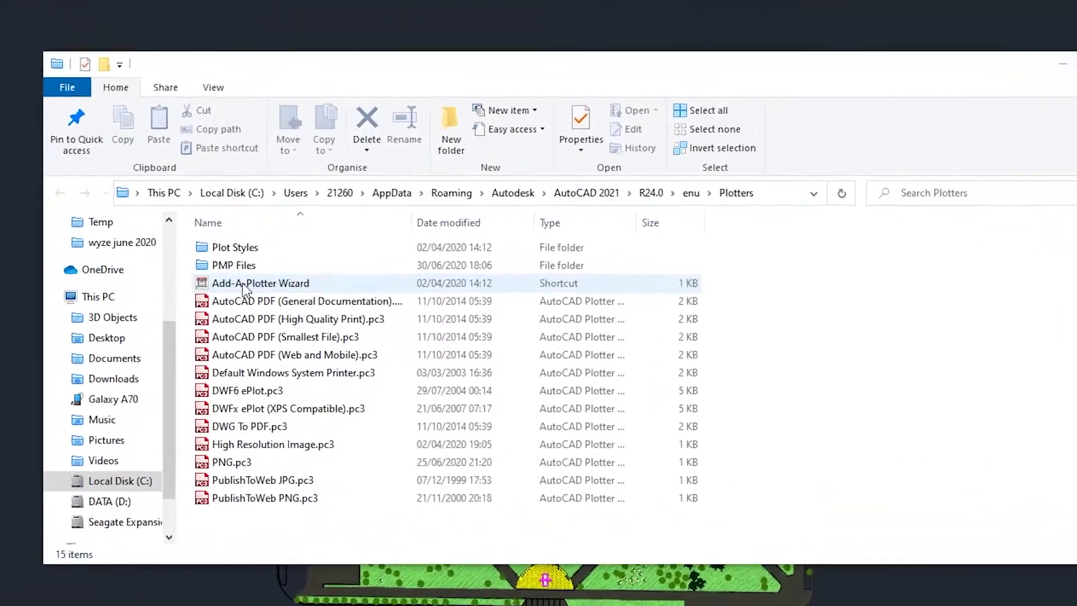
{"action": "double_click", "coordinate": [301, 291]}
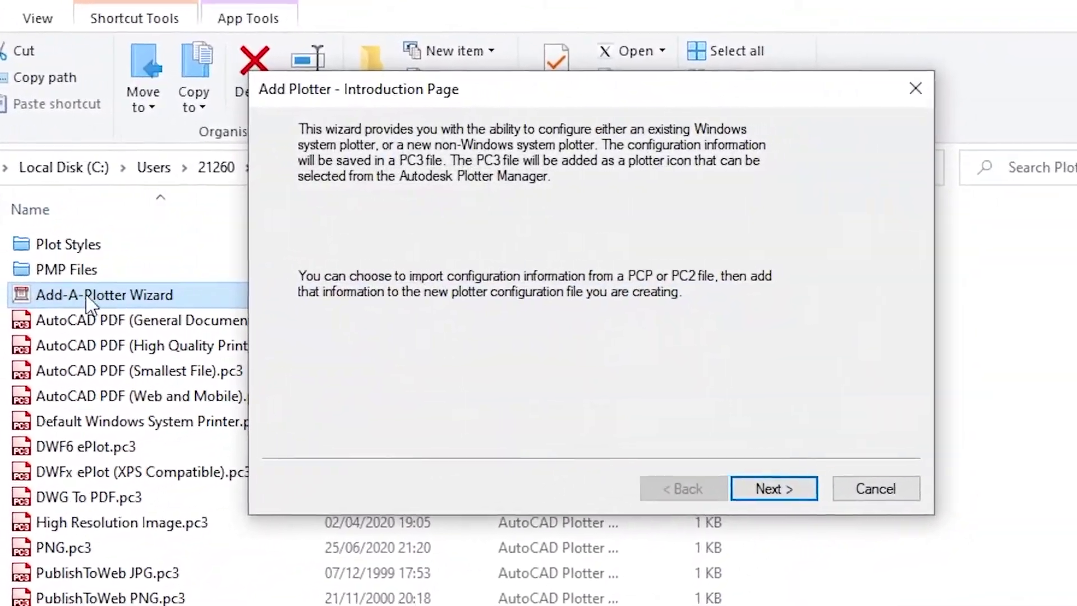
- Configure a My Computer plotter using Raster File Formats, Portable Network Graphics PNG (LZH Compression), and the Plot to File port
{"action": "left_click", "coordinate": [805, 467]}
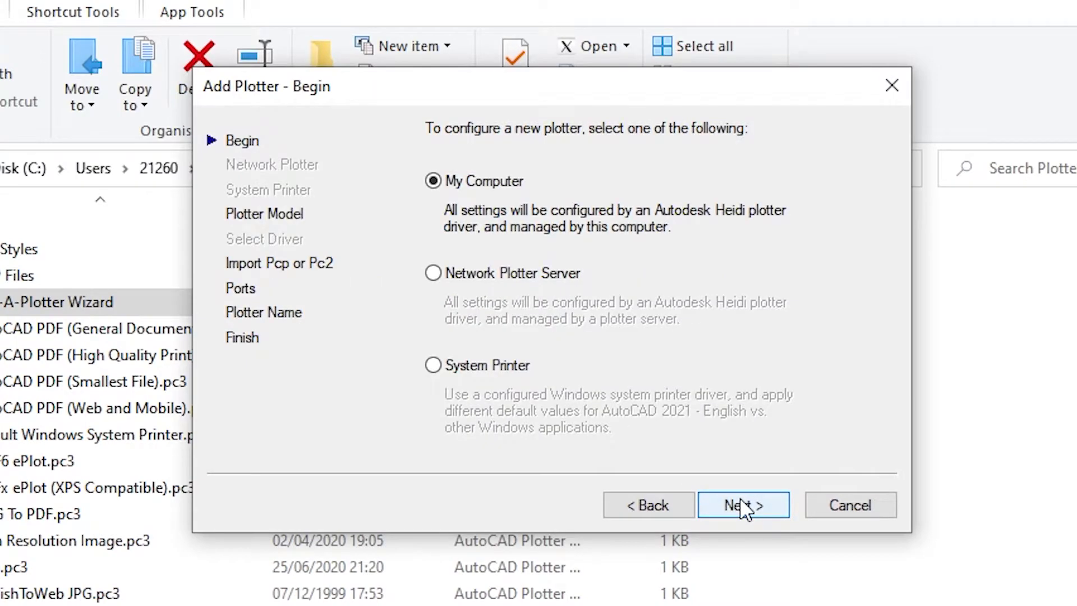
{"action": "left_click", "coordinate": [739, 497]}
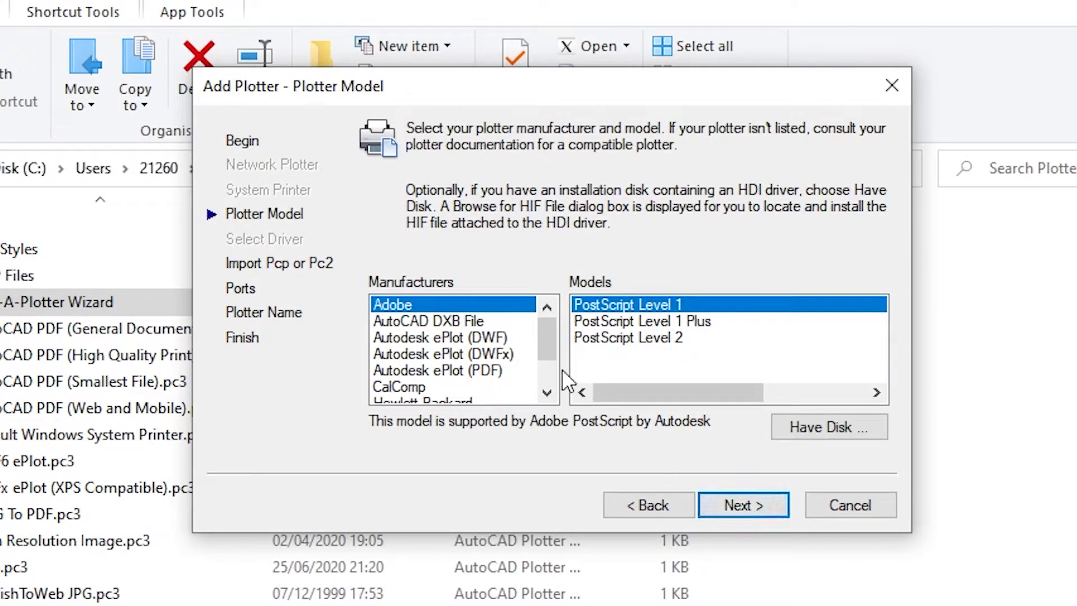
{"action": "scroll", "coordinate": [494, 348], "scroll_direction": "down", "scroll_amount": 1}
{"action": "left_click", "coordinate": [456, 371]}
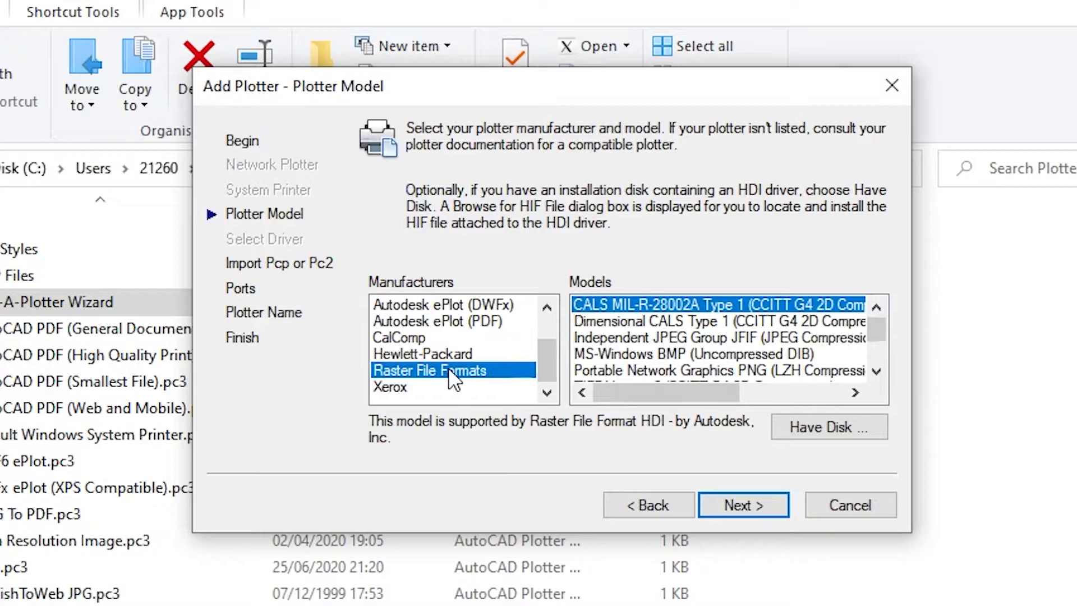
{"action": "left_click", "coordinate": [790, 369]}
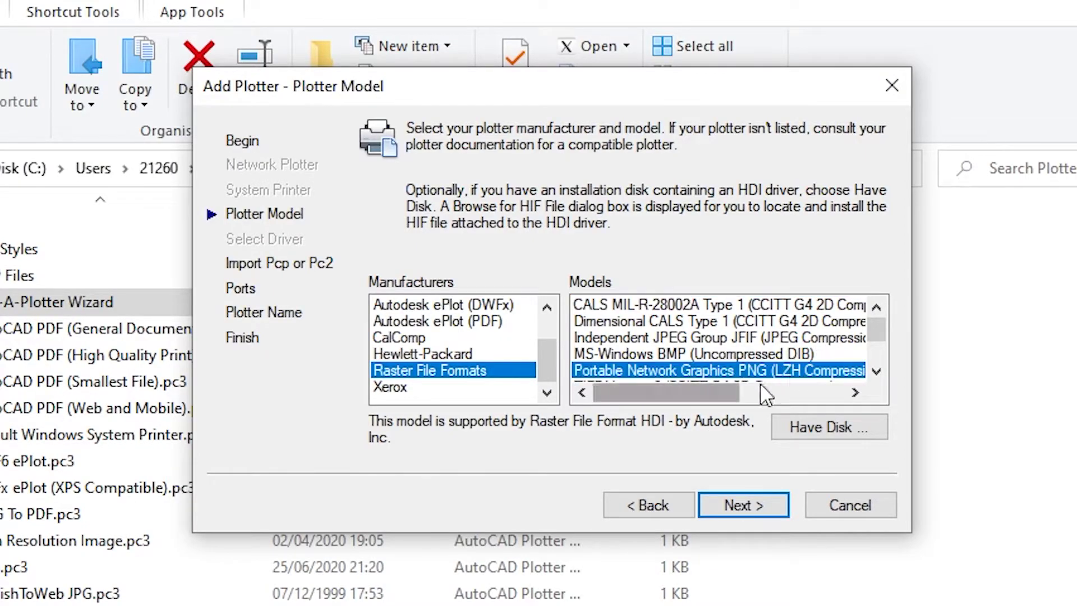
{"action": "left_click", "coordinate": [749, 497]}
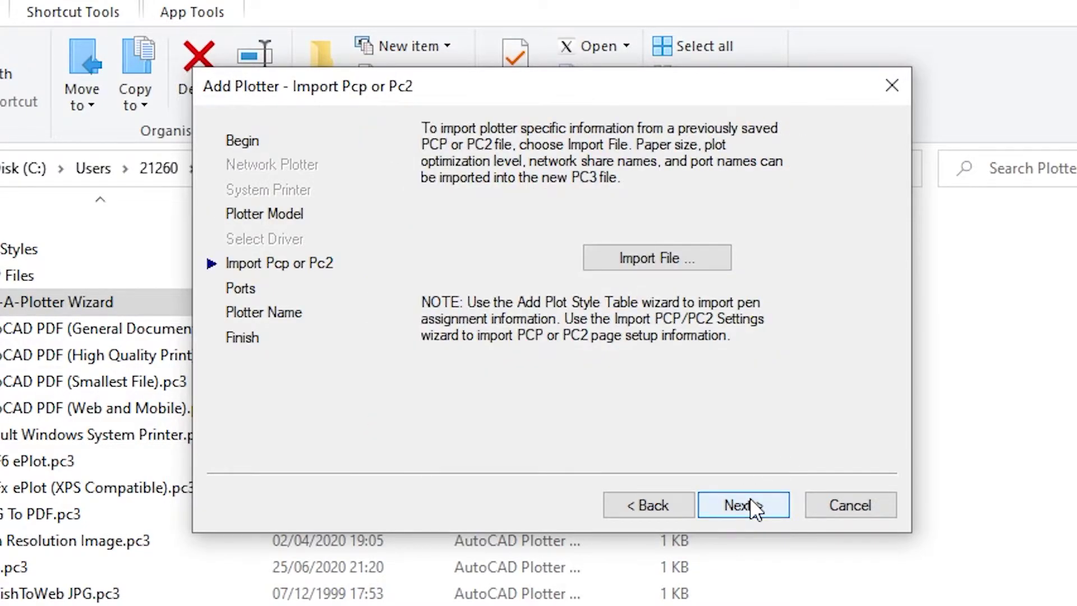
{"action": "left_click", "coordinate": [749, 496]}
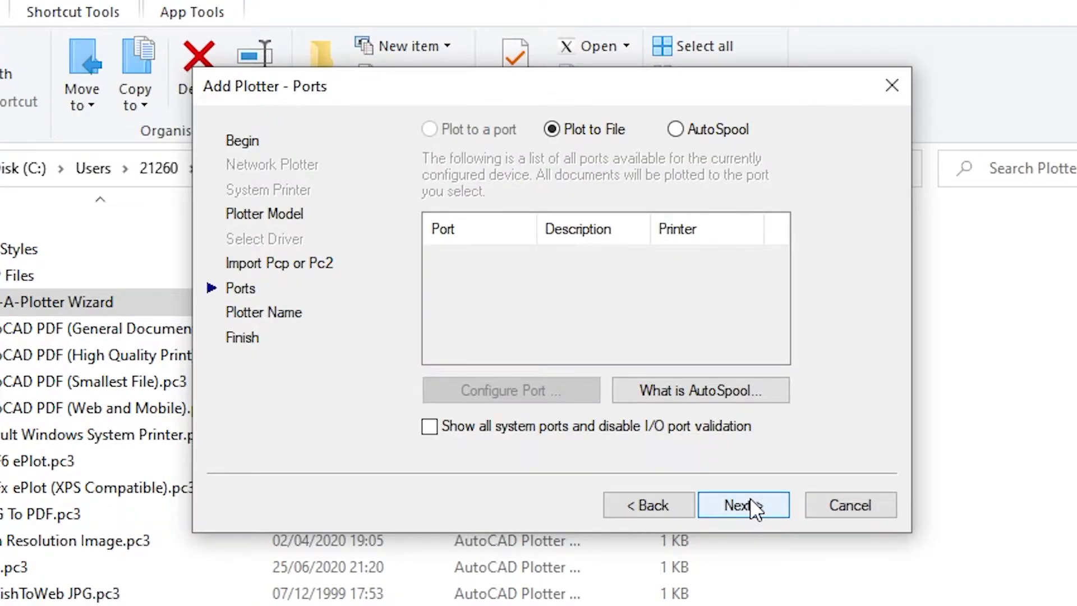
{"action": "left_click", "coordinate": [749, 497]}
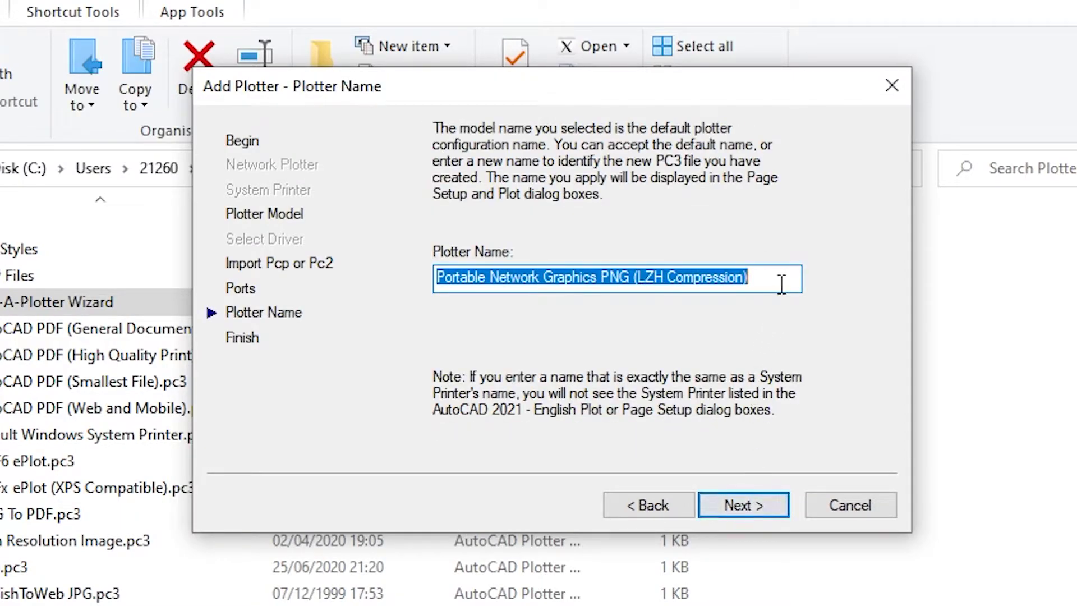
- Name the new plotter dwgToPNG and finish adding it
{"action": "left_click_drag", "start_coordinate": [782, 283], "coordinate": [427, 289]}
{"action": "type", "text": "d"}
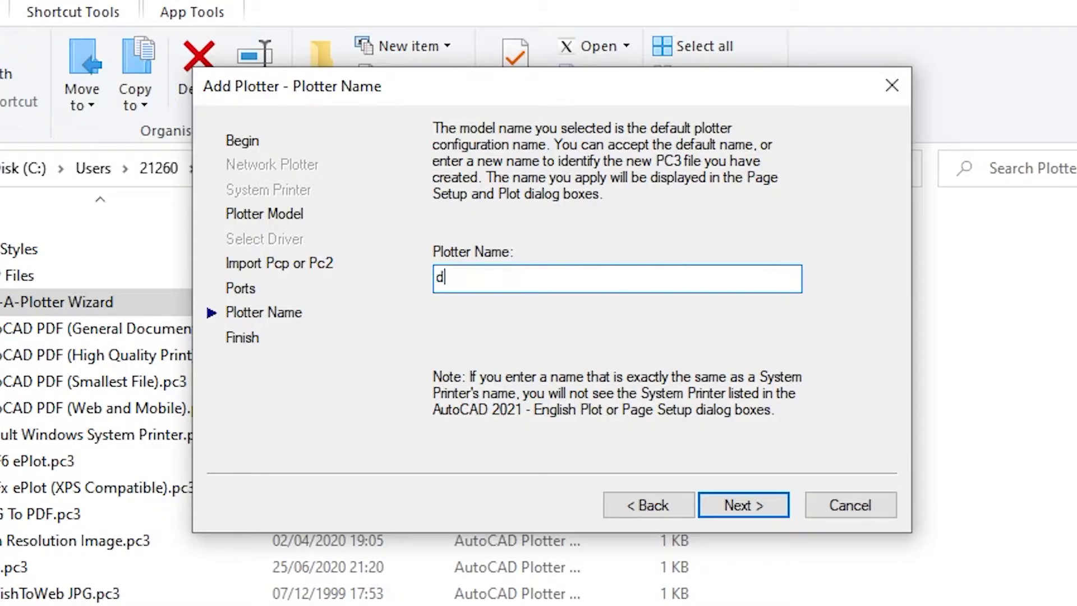
{"action": "type", "text": "wgToPNG"}
{"action": "left_click", "coordinate": [721, 498]}
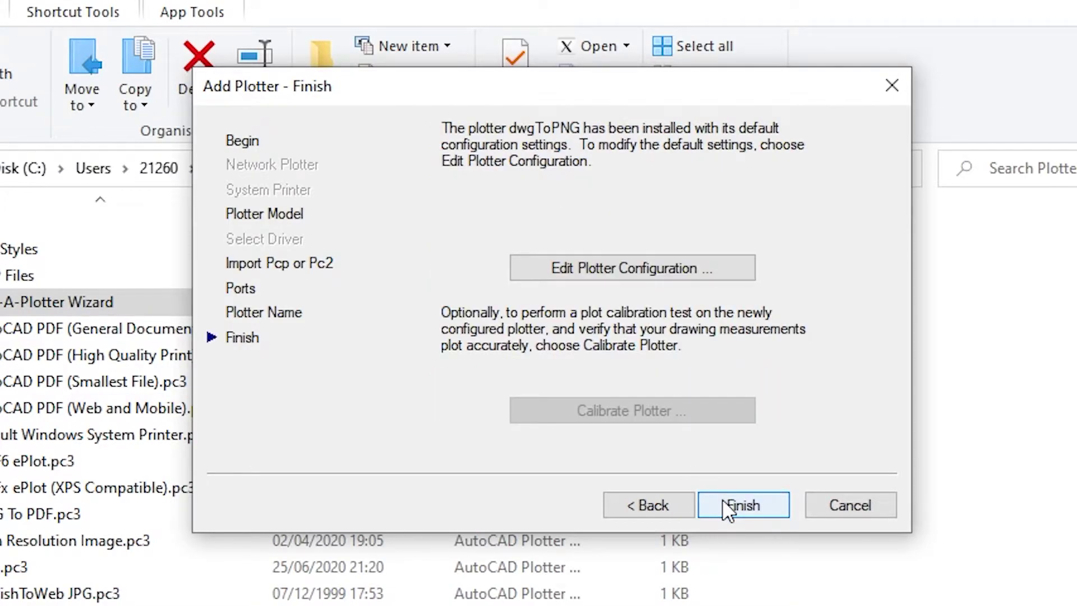
{"action": "left_click", "coordinate": [722, 499]}
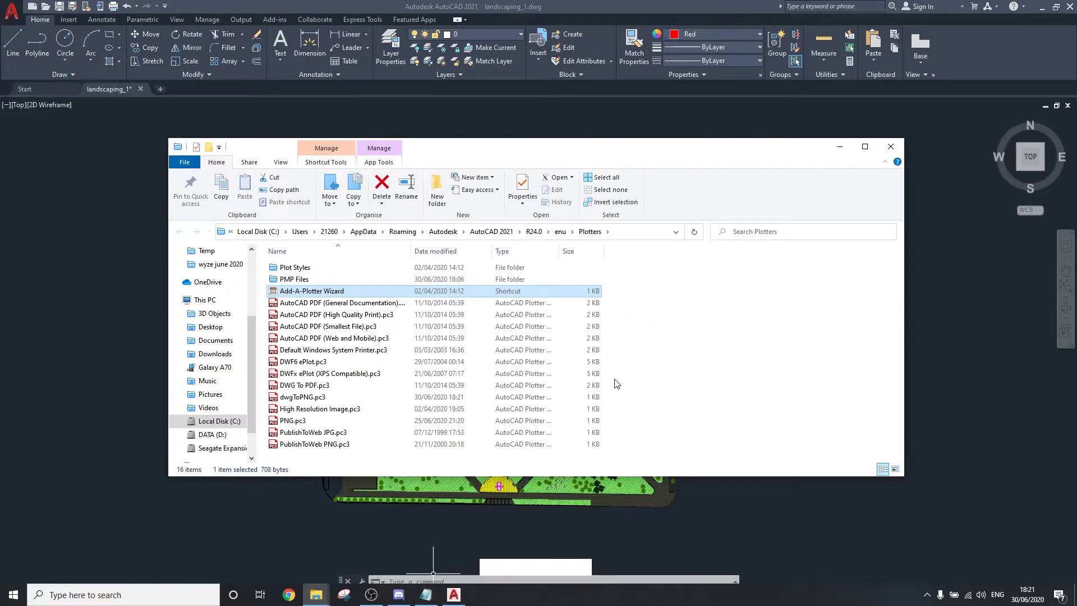
- Open the dwgToPNG.pc3 plotter configuration and begin a new custom paper size from scratch
{"action": "left_click", "coordinate": [295, 397]}
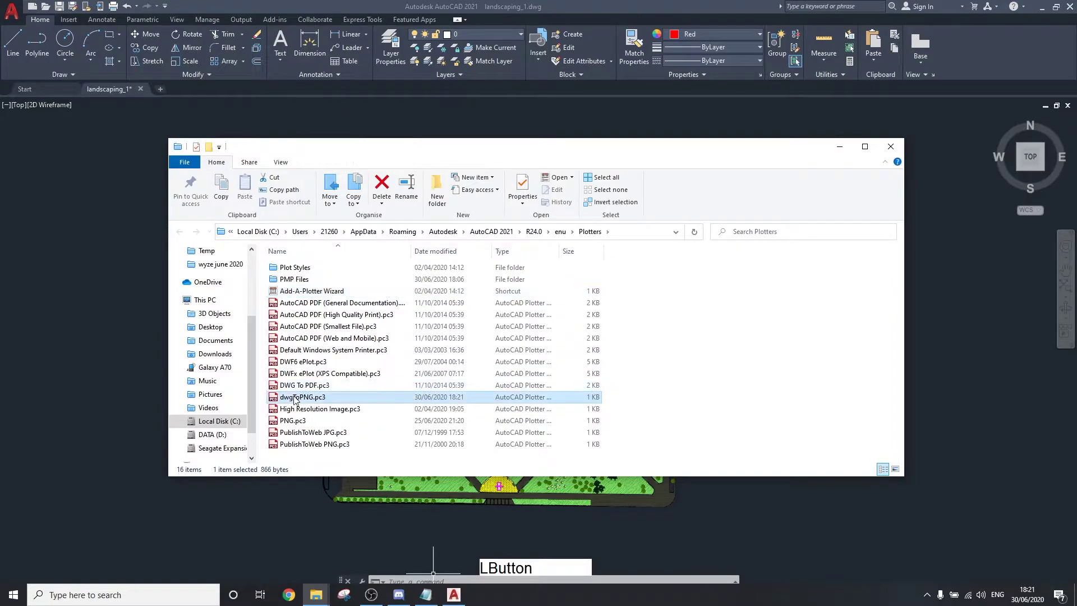
{"action": "left_click", "coordinate": [425, 401]}
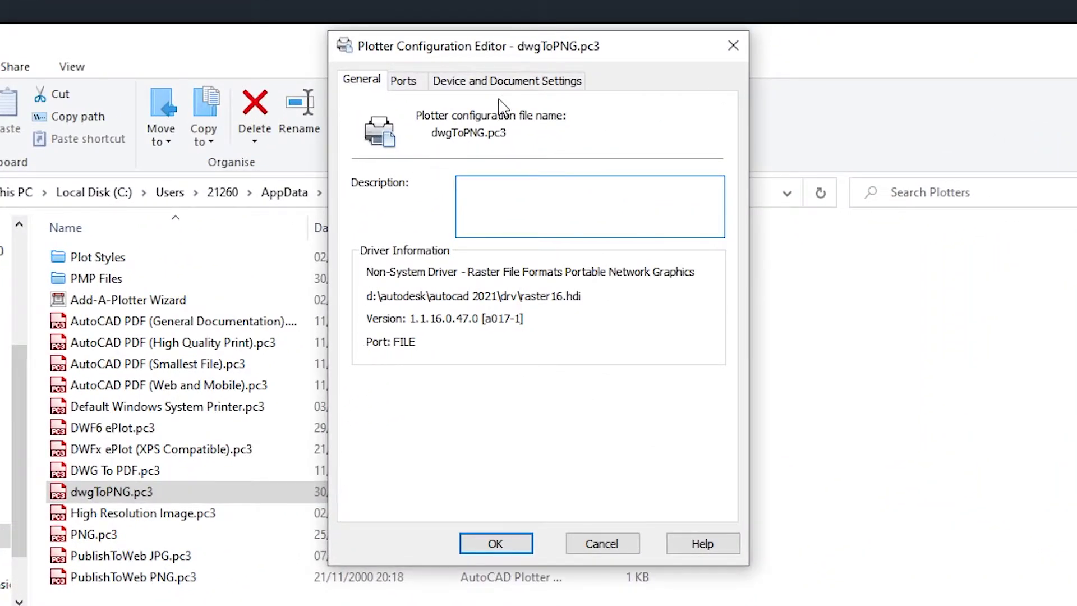
{"action": "left_click", "coordinate": [515, 83]}
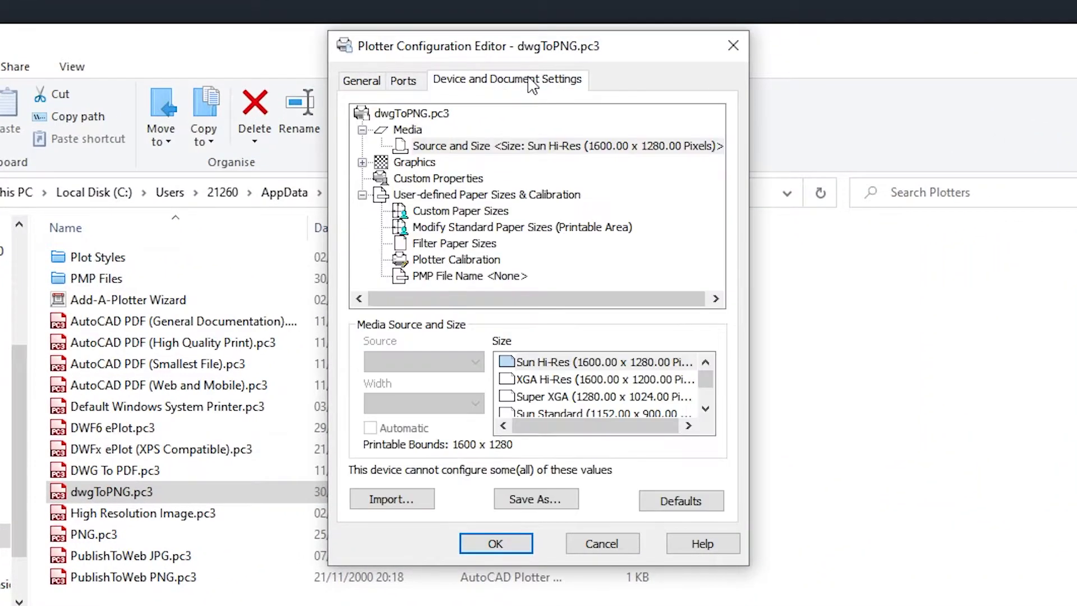
{"action": "left_click", "coordinate": [460, 212]}
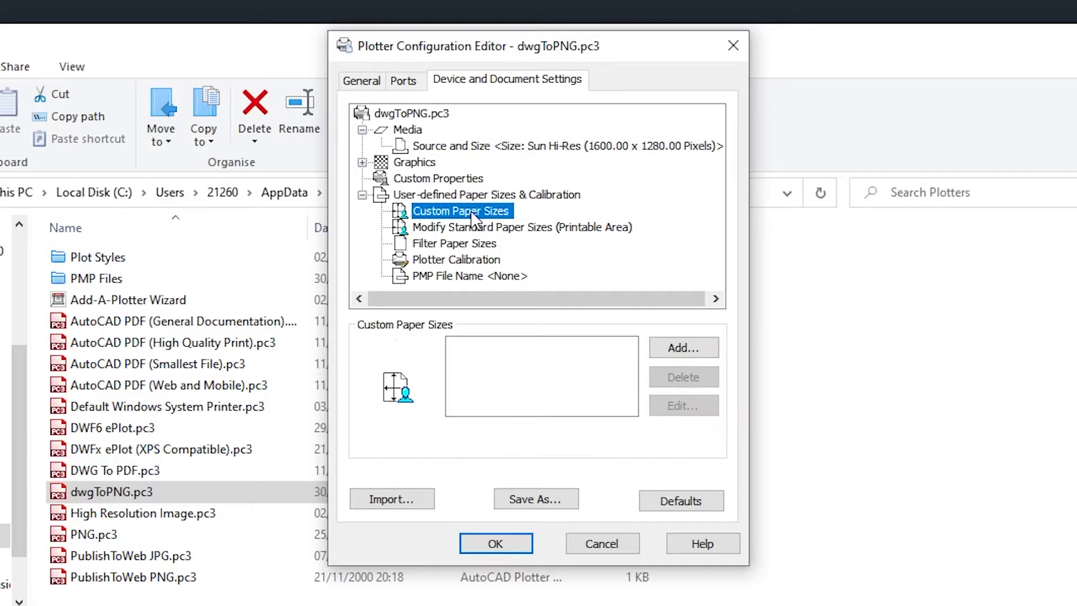
{"action": "left_click", "coordinate": [679, 349]}
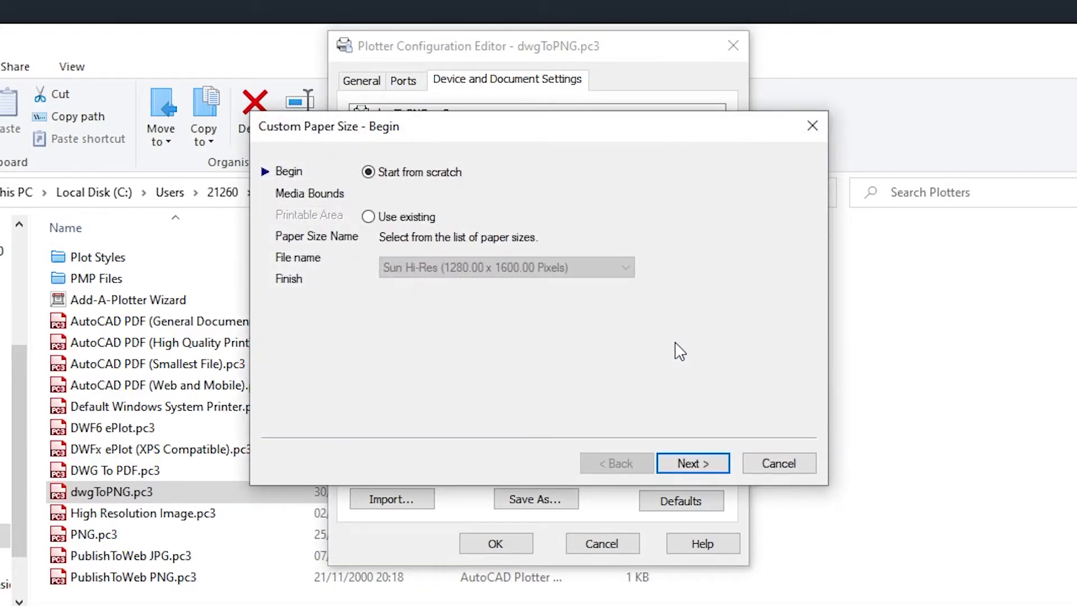
{"action": "left_click", "coordinate": [694, 466]}
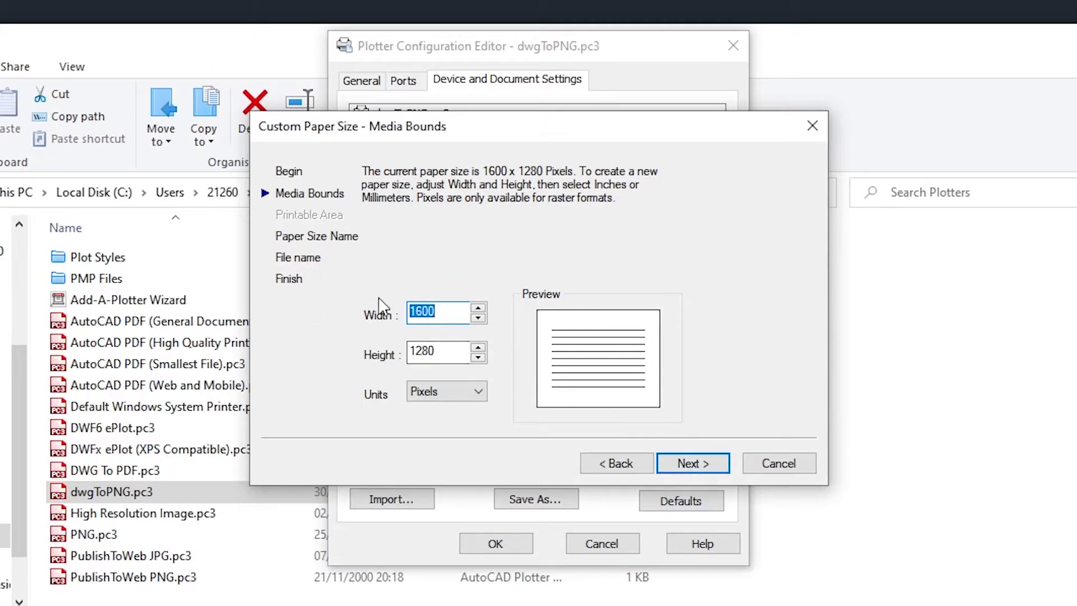
- Set the custom paper size to 5000 by 5000 pixels and name it 5000x5000 PNG
{"action": "type", "text": "5000"}
{"action": "double_click", "coordinate": [441, 351]}
{"action": "type", "text": "5000"}
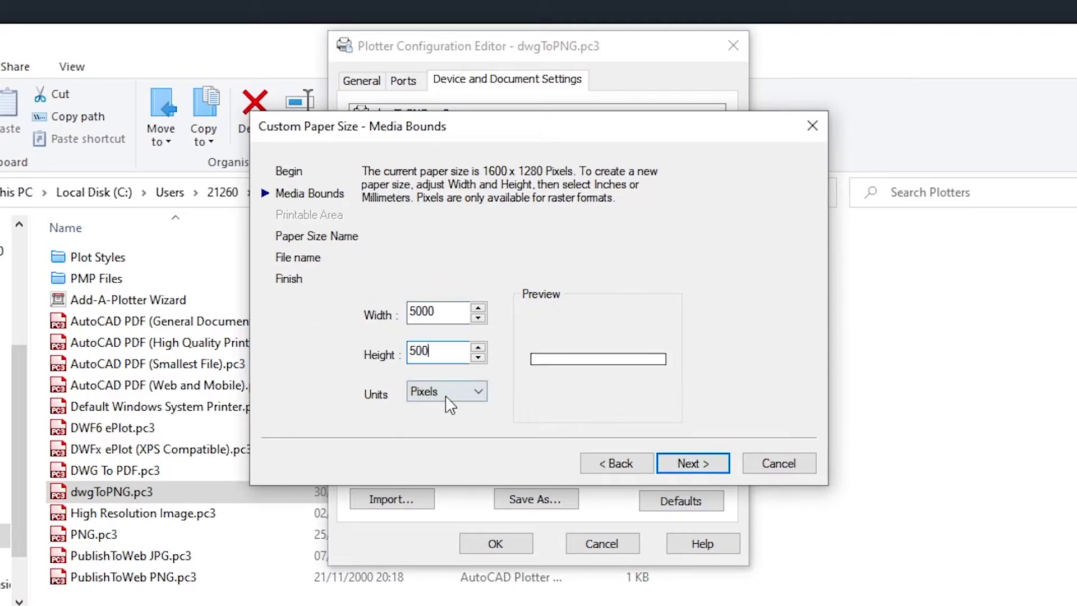
{"action": "left_click", "coordinate": [450, 393]}
{"action": "left_click", "coordinate": [444, 410]}
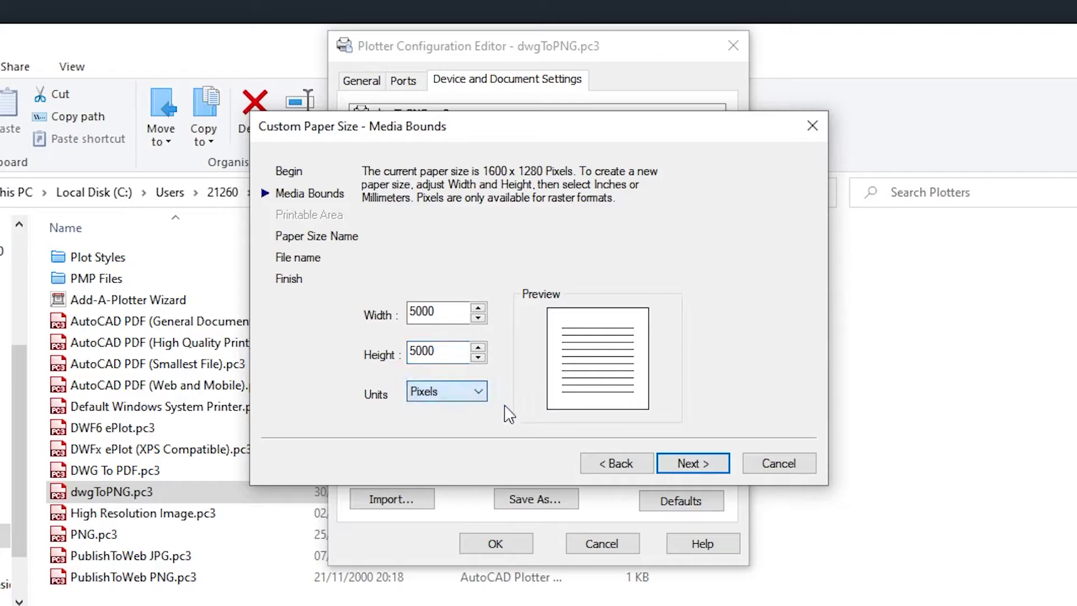
{"action": "left_click", "coordinate": [691, 464]}
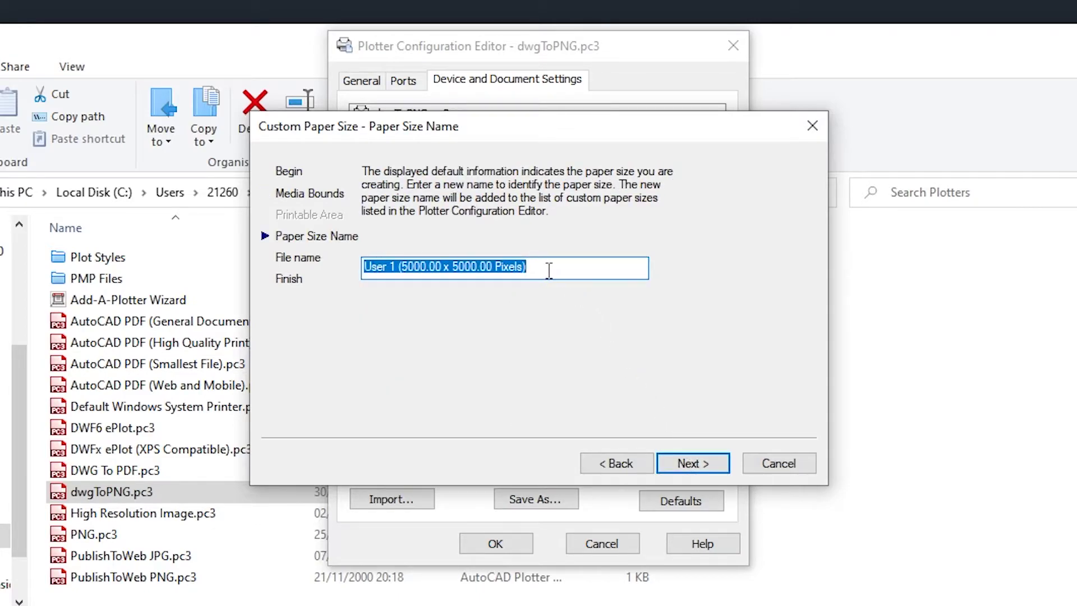
{"action": "type", "text": "5000x5000 PNG"}
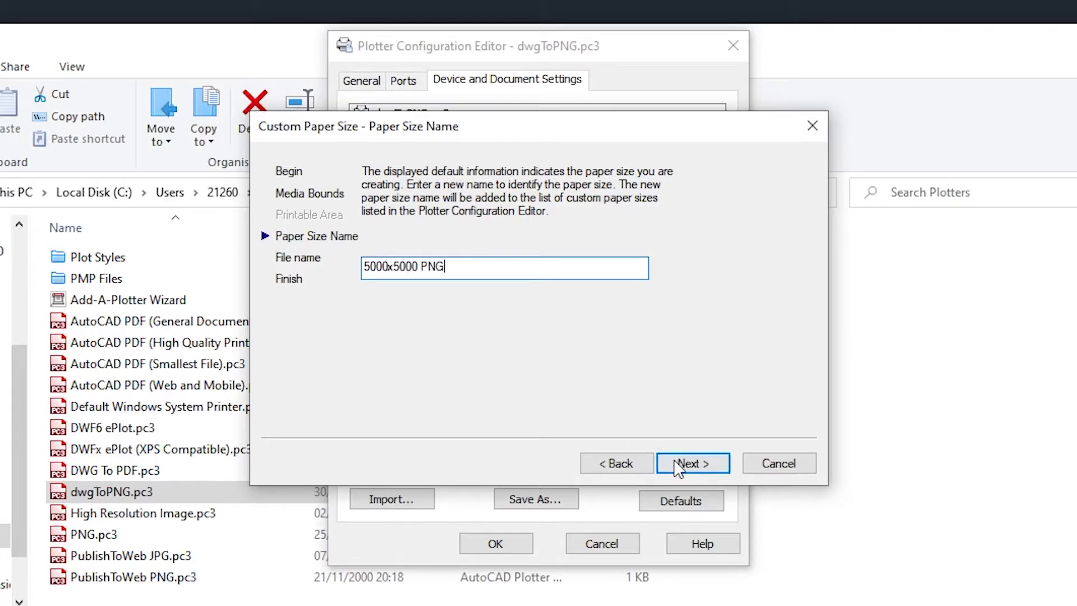
- Finish creating the custom paper size, keeping dwgToPNG as its PMP file name
{"action": "left_click", "coordinate": [682, 467]}
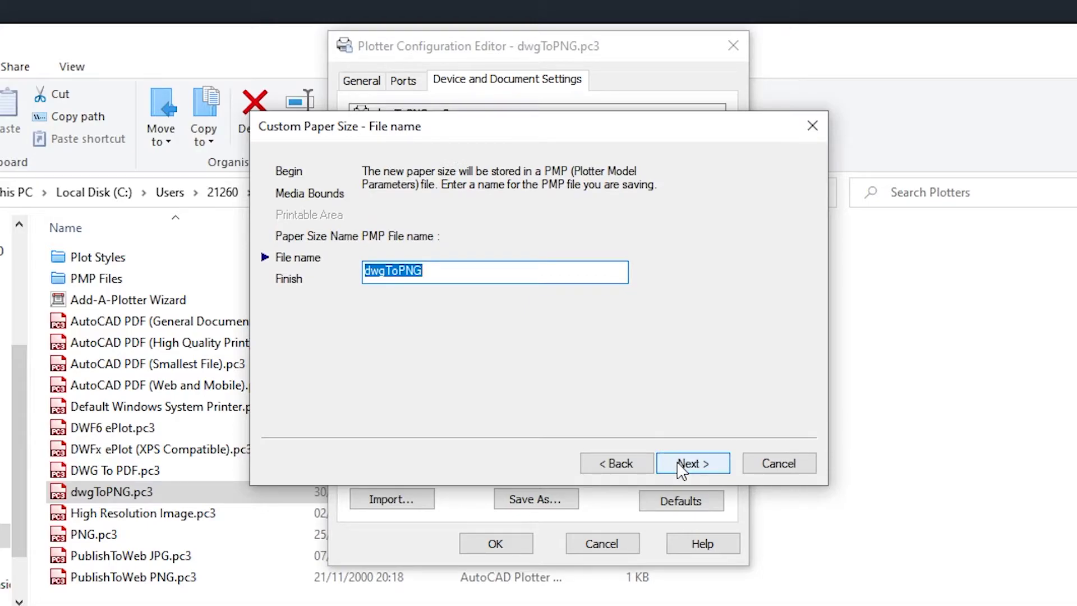
{"action": "left_click", "coordinate": [681, 467]}
{"action": "left_click", "coordinate": [681, 465]}
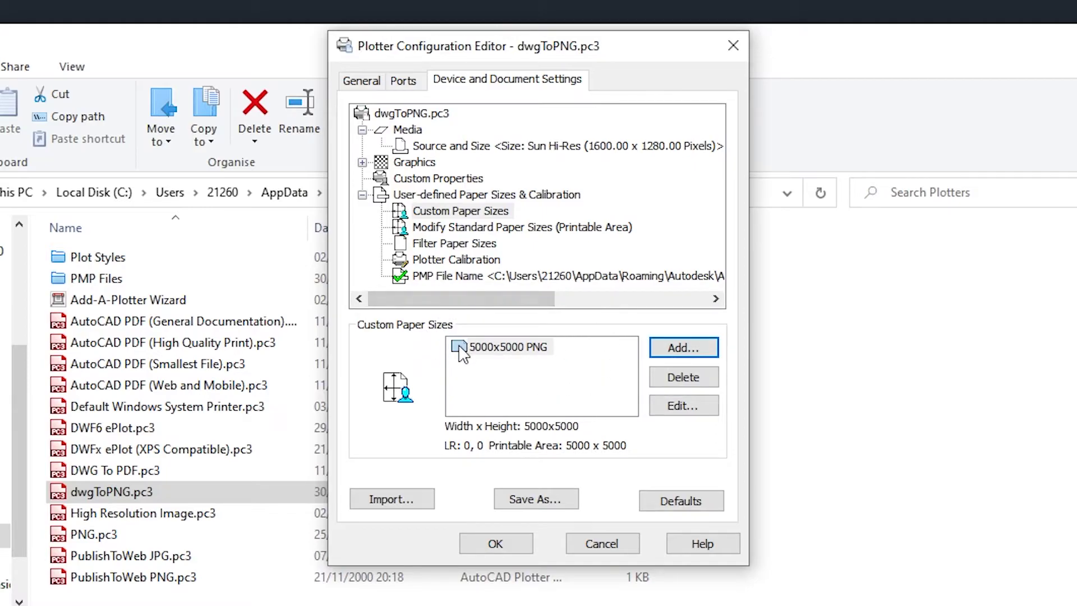
- In the plotter's custom properties, set the raster background color to light grey, index color 254
{"action": "left_click", "coordinate": [413, 178]}
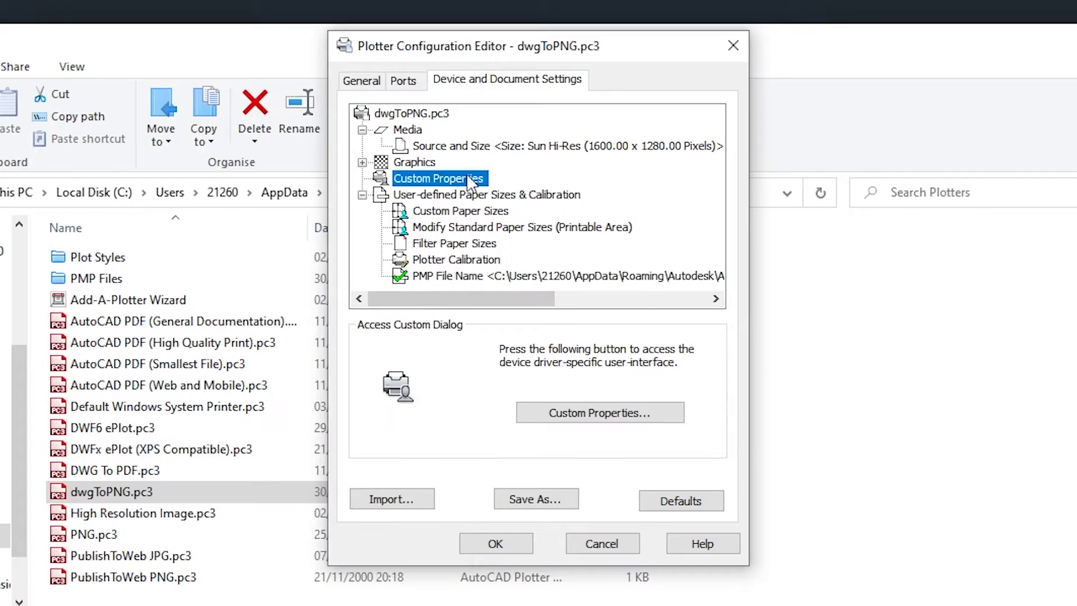
{"action": "left_click", "coordinate": [569, 414]}
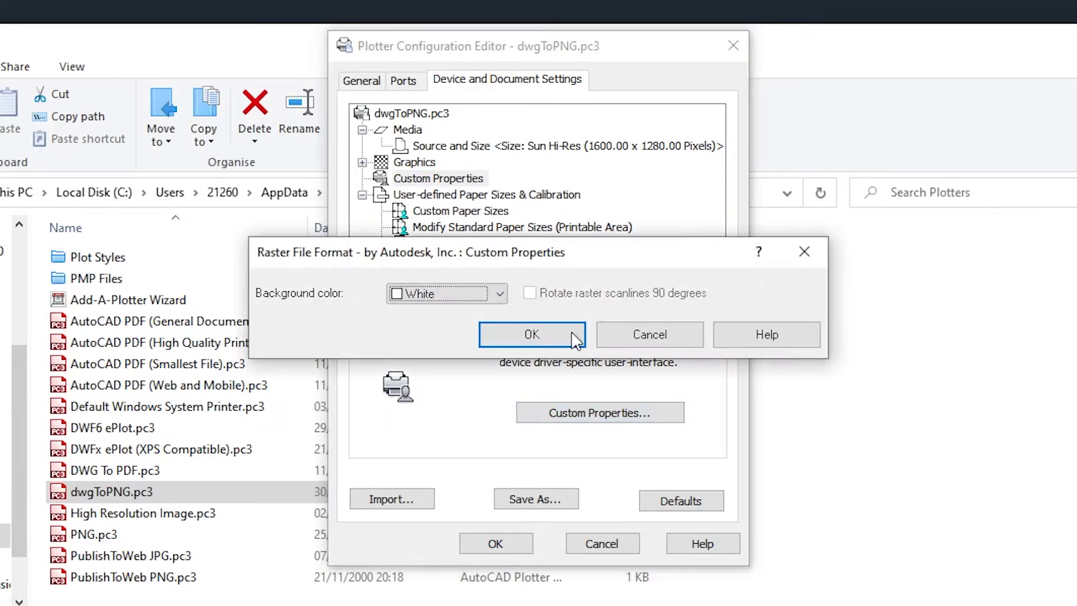
{"action": "left_click", "coordinate": [448, 294]}
{"action": "left_click_drag", "start_coordinate": [497, 357], "coordinate": [498, 322]}
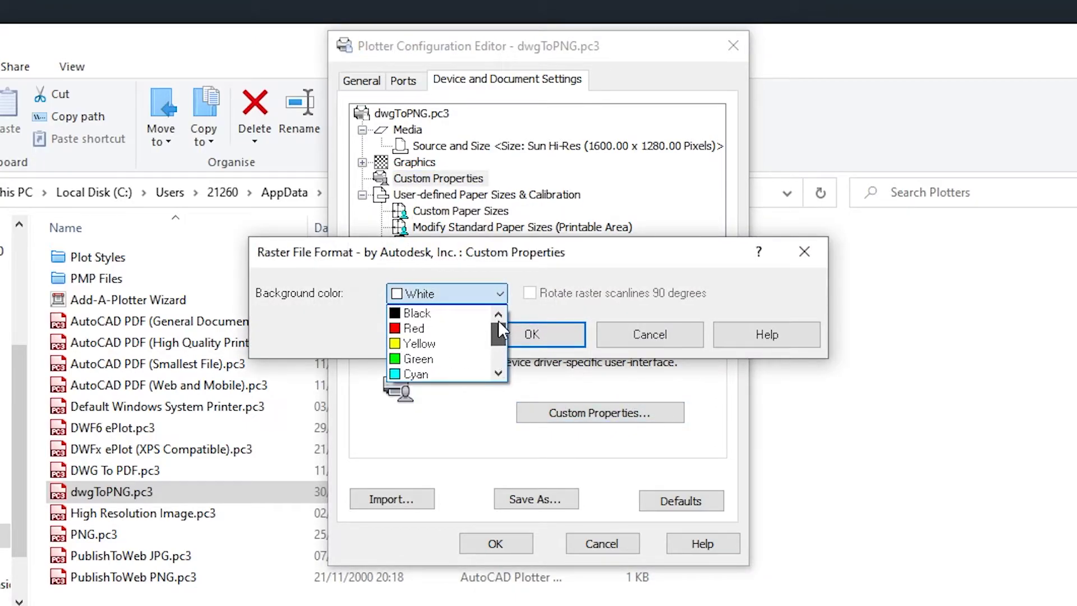
{"action": "scroll", "coordinate": [493, 336], "scroll_direction": "down", "scroll_amount": 3}
{"action": "left_click", "coordinate": [494, 373]}
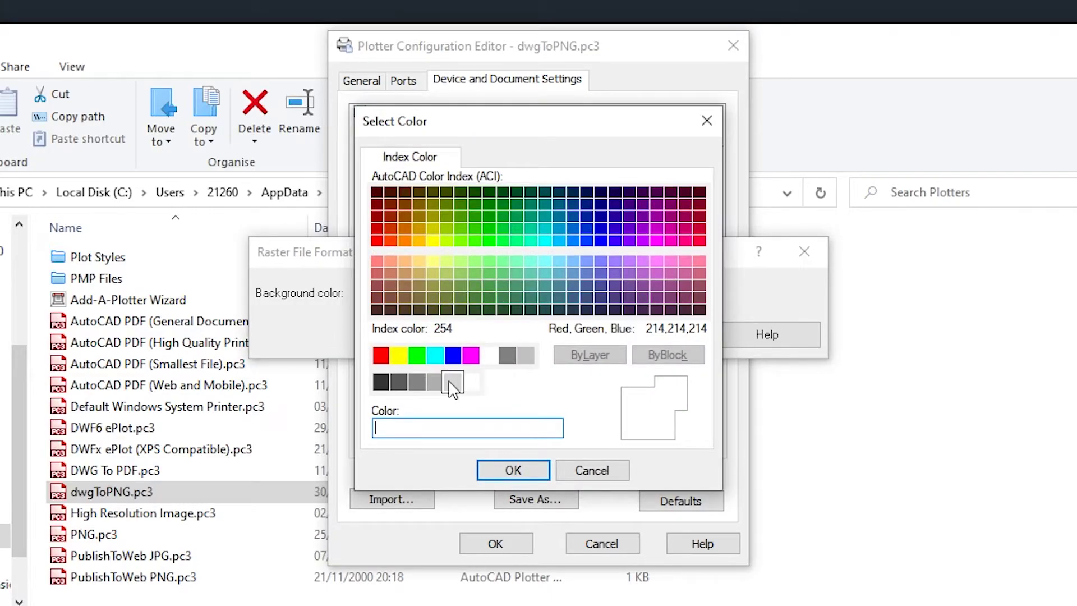
{"action": "left_click", "coordinate": [454, 391]}
{"action": "left_click", "coordinate": [494, 471]}
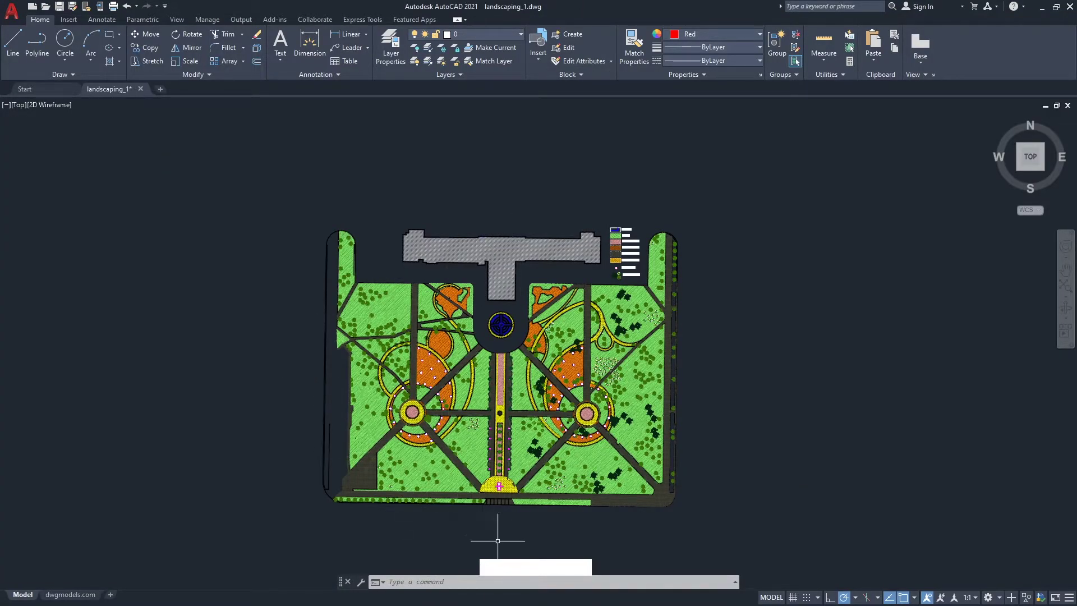
- Start the PLOT command in AutoCAD and choose the dwgToPNG.pc3 plotter with the 5000x5000 PNG paper size
{"action": "left_click", "coordinate": [501, 581]}
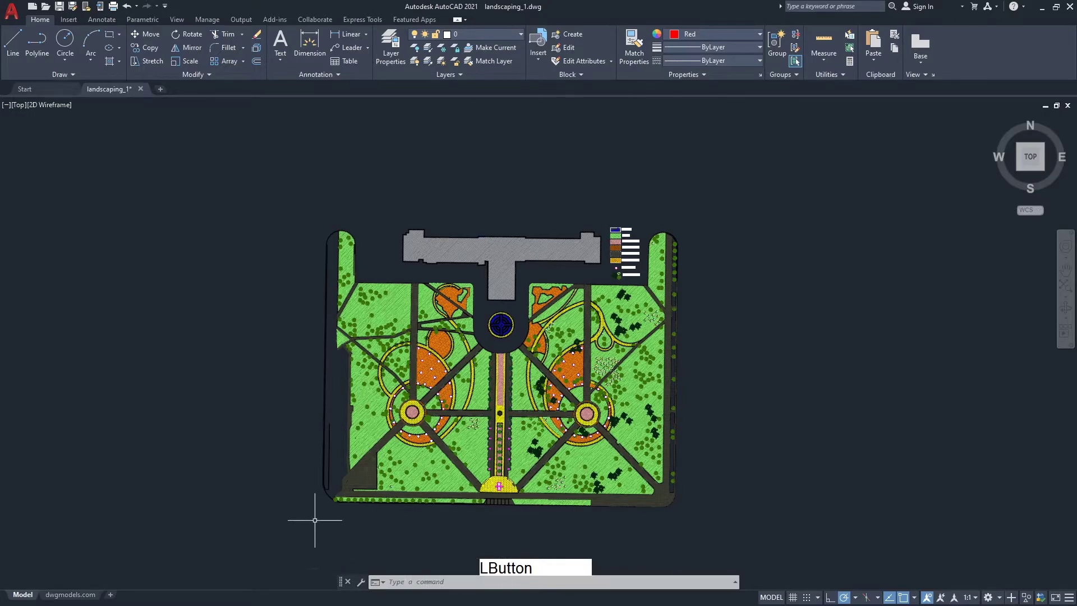
{"action": "type", "text": "plot"}
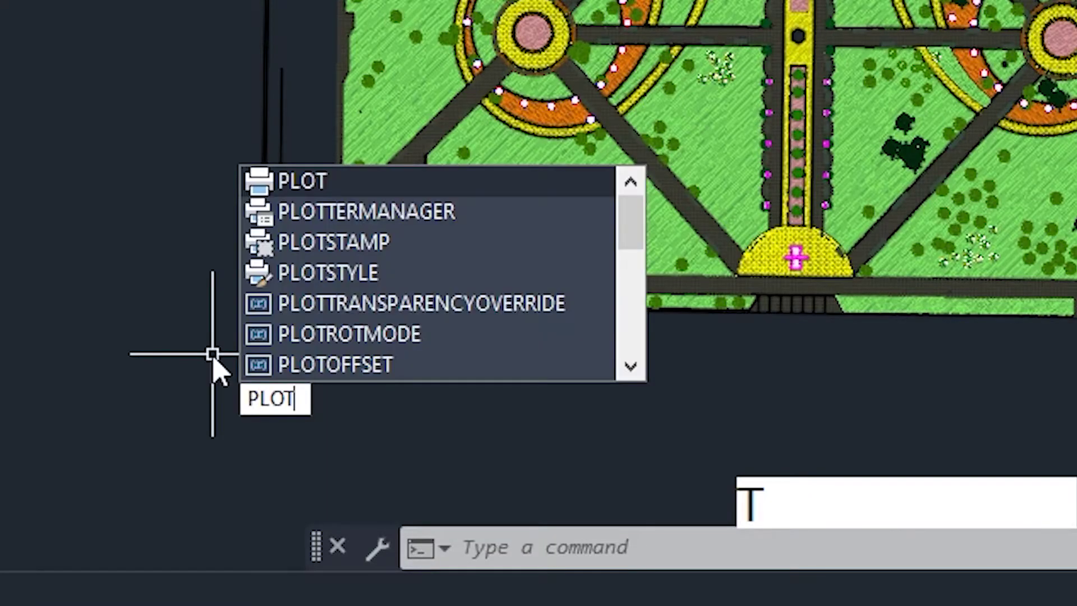
{"action": "key", "text": "Return"}
{"action": "left_click", "coordinate": [361, 153]}
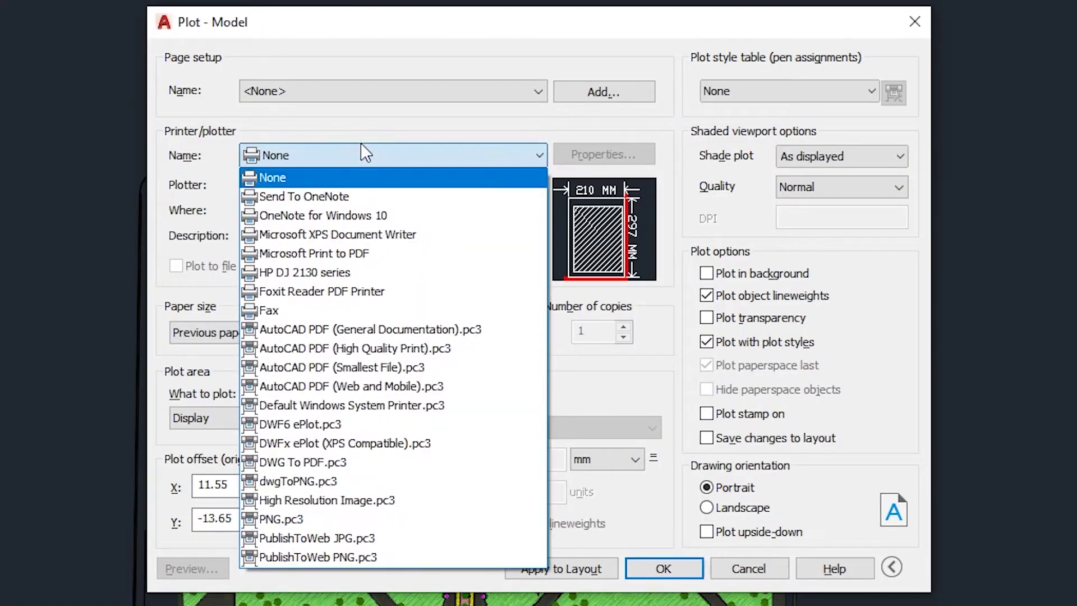
{"action": "left_click", "coordinate": [350, 479]}
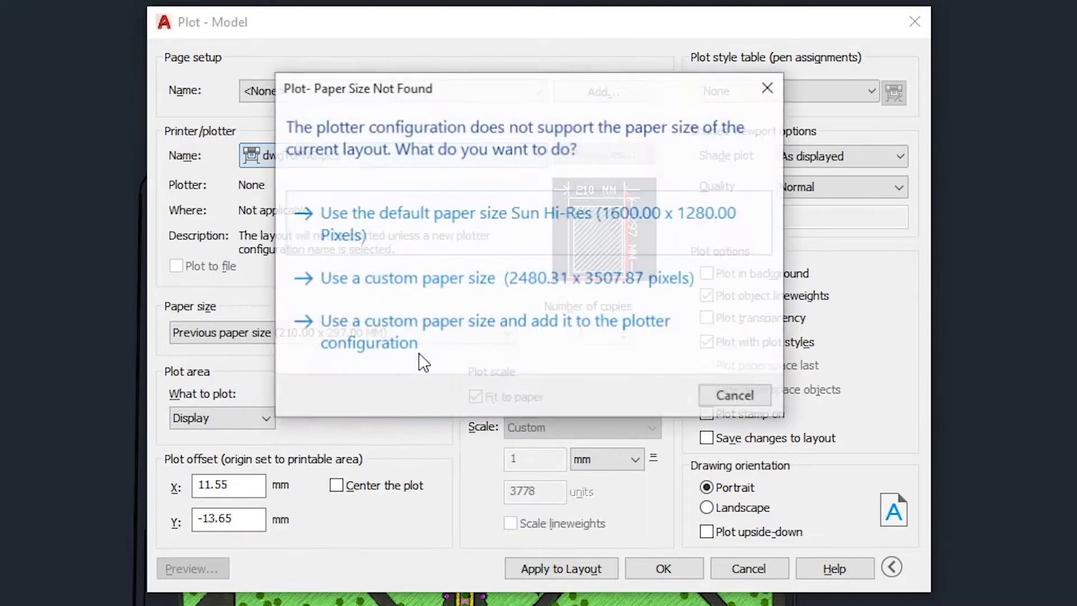
{"action": "left_click", "coordinate": [464, 229]}
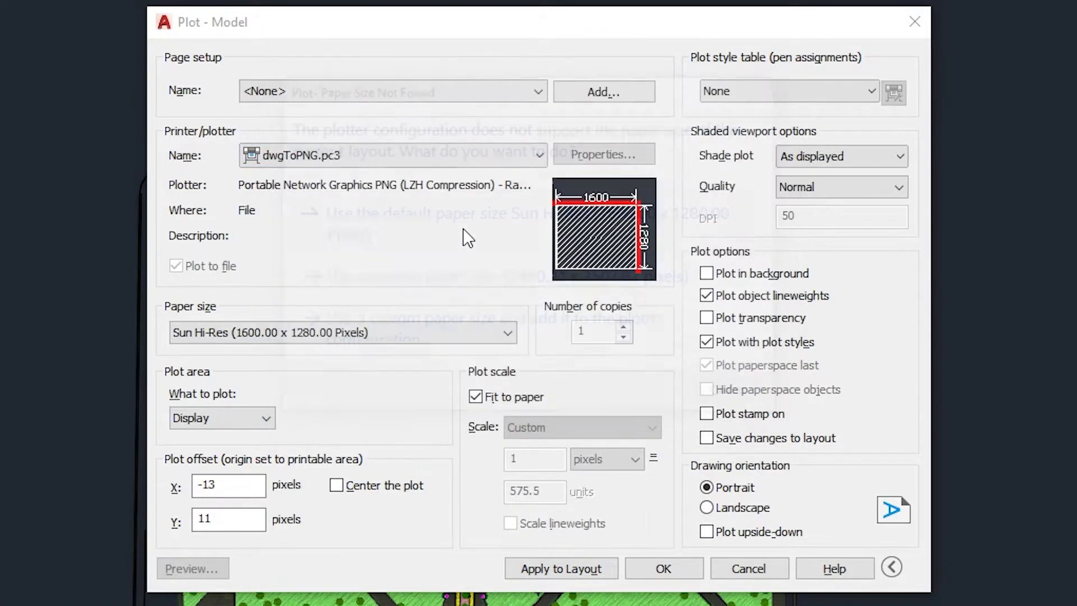
{"action": "left_click", "coordinate": [261, 335]}
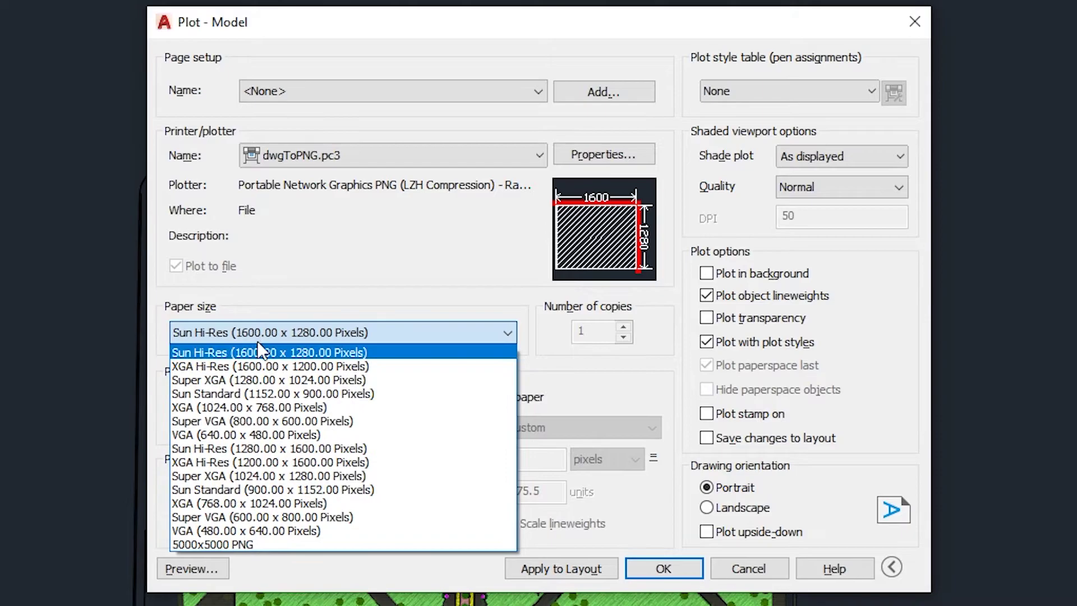
{"action": "left_click", "coordinate": [237, 542]}
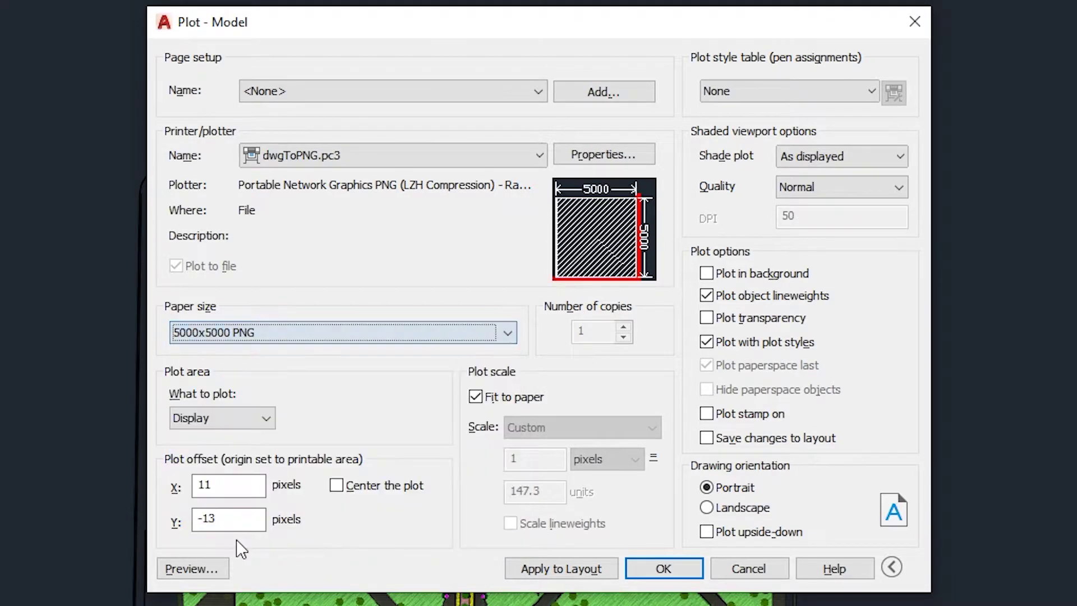
- Define the plot area as a window enclosing the entire landscaping plan, including the building and legend
{"action": "left_click", "coordinate": [237, 418]}
{"action": "left_click", "coordinate": [211, 478]}
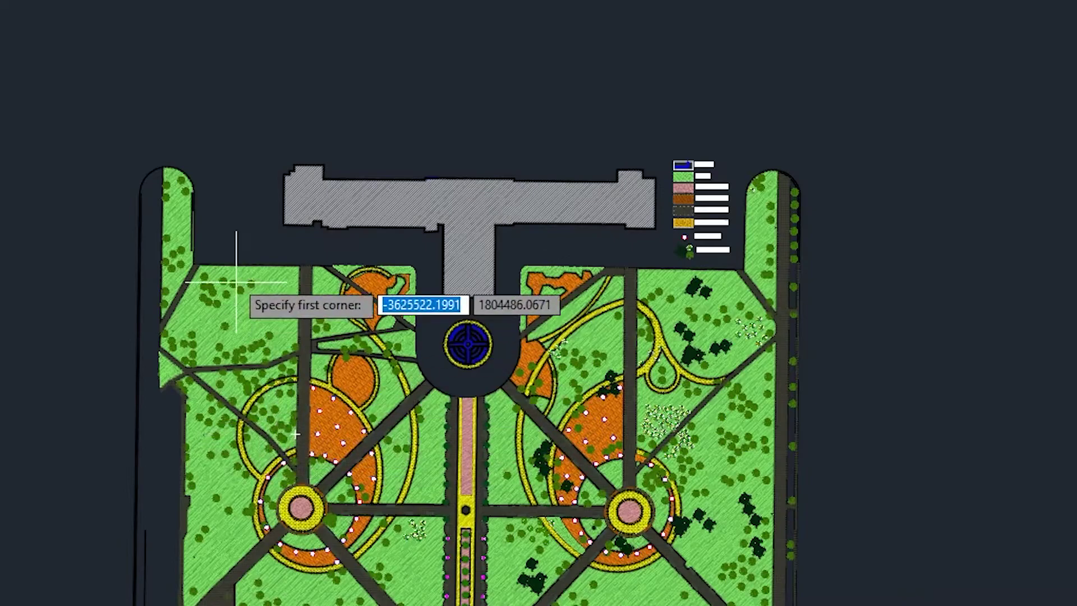
{"action": "scroll", "coordinate": [645, 101], "scroll_direction": "down", "scroll_amount": 1}
{"action": "left_click", "coordinate": [773, 108]}
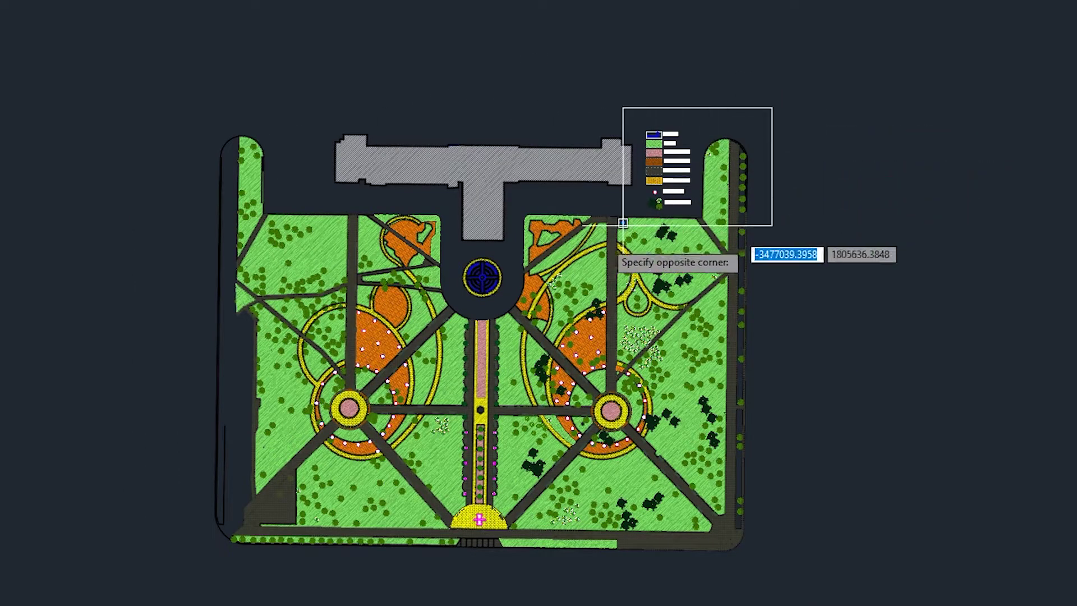
{"action": "left_click", "coordinate": [199, 557]}
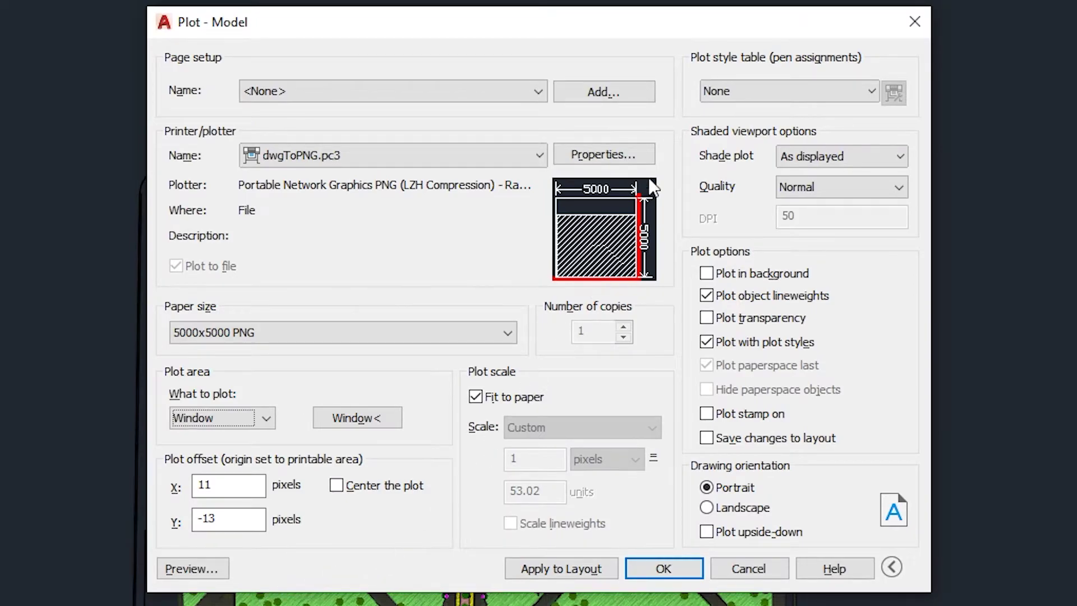
- Assign the acad.ctb plot style table and set the shaded viewport quality to Maximum
{"action": "left_click", "coordinate": [733, 89]}
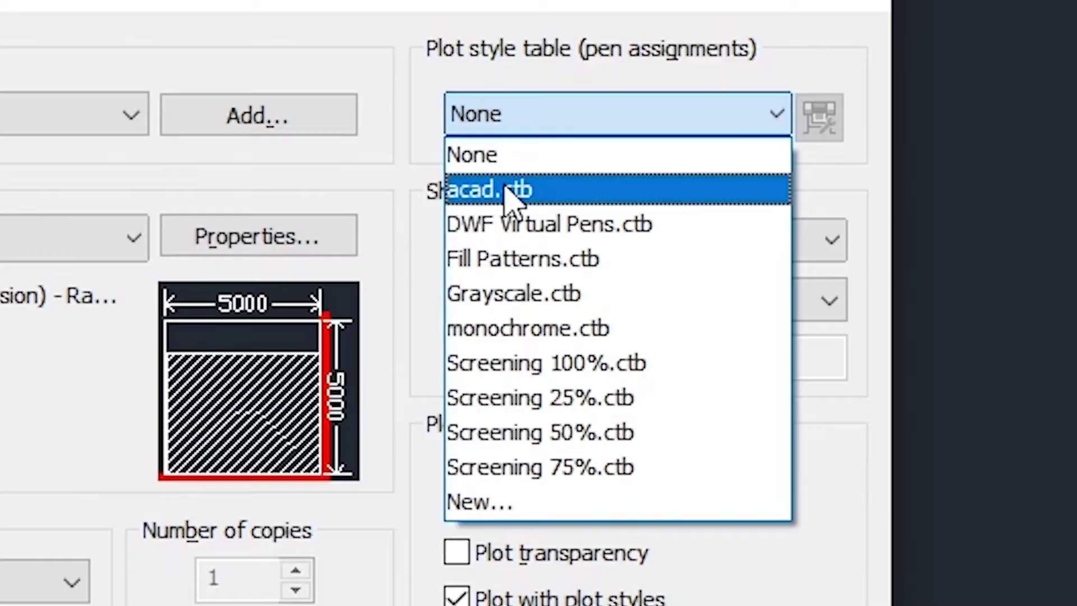
{"action": "left_click", "coordinate": [507, 194]}
{"action": "left_click", "coordinate": [609, 356]}
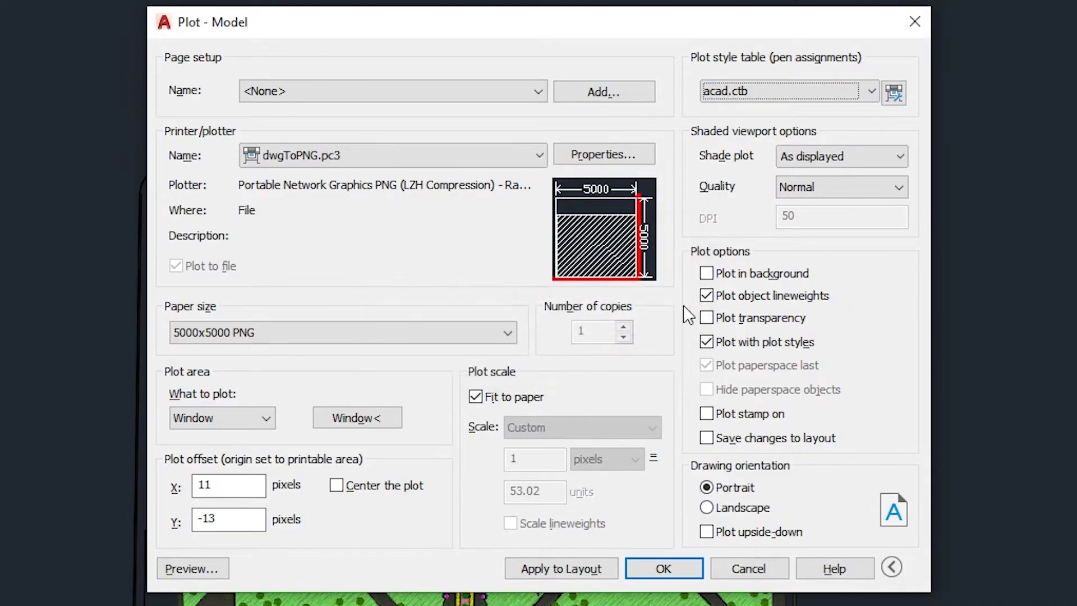
{"action": "left_click", "coordinate": [869, 187]}
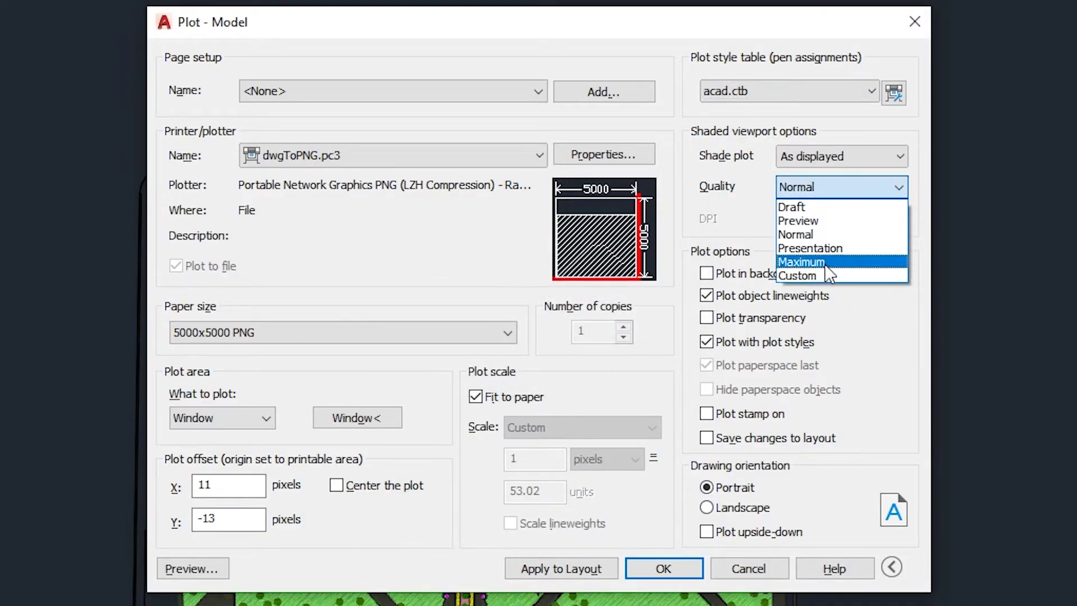
{"action": "left_click", "coordinate": [824, 263]}
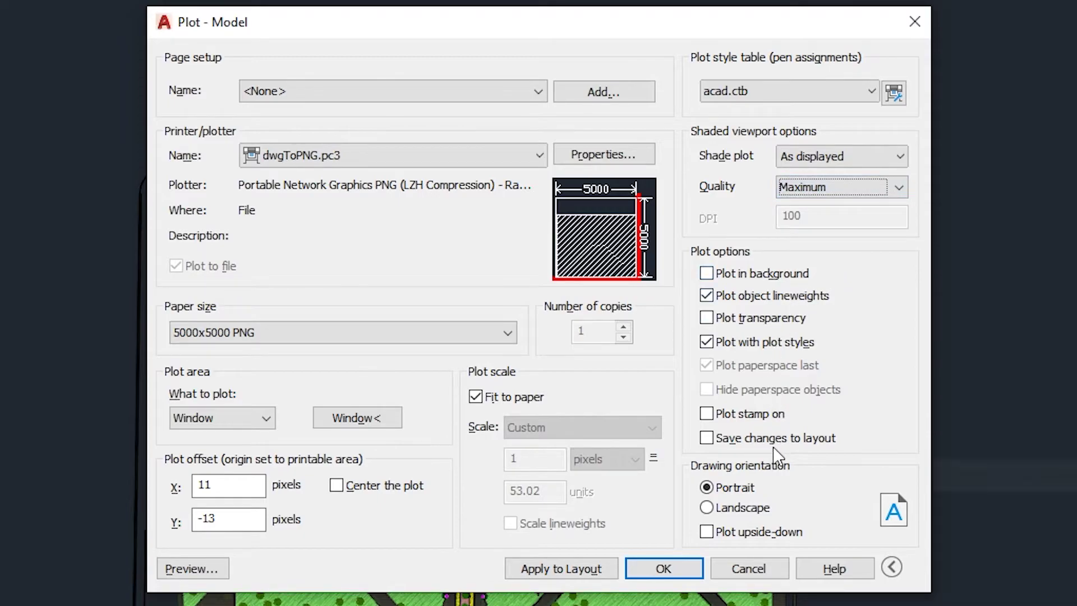
- Plot the plan to landscaping_1-Model.png and inspect the exported image up close
{"action": "left_click", "coordinate": [663, 567]}
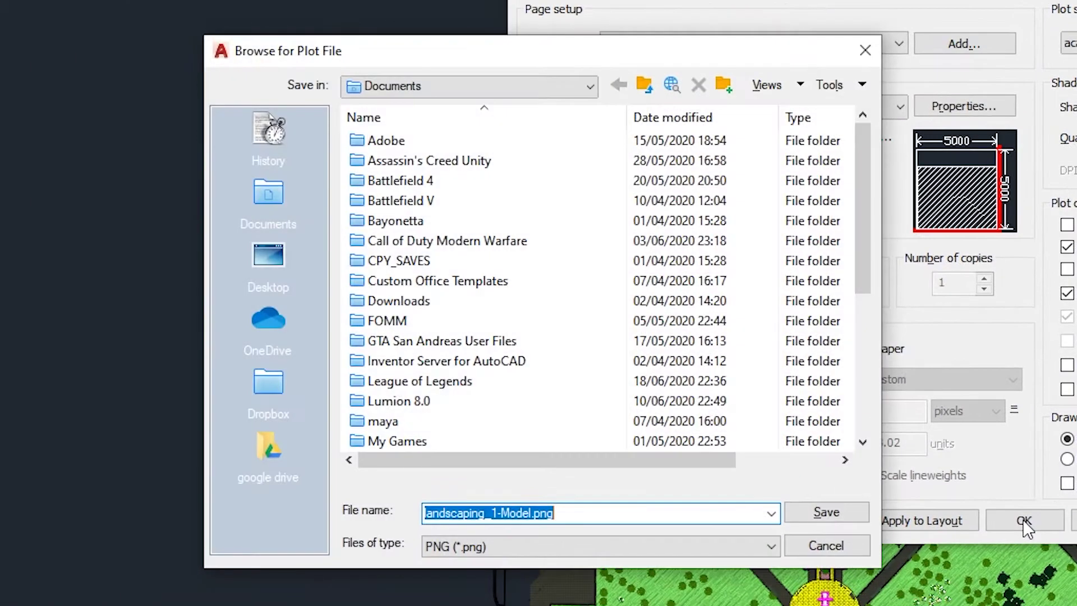
{"action": "left_click", "coordinate": [270, 385]}
{"action": "left_click", "coordinate": [826, 512]}
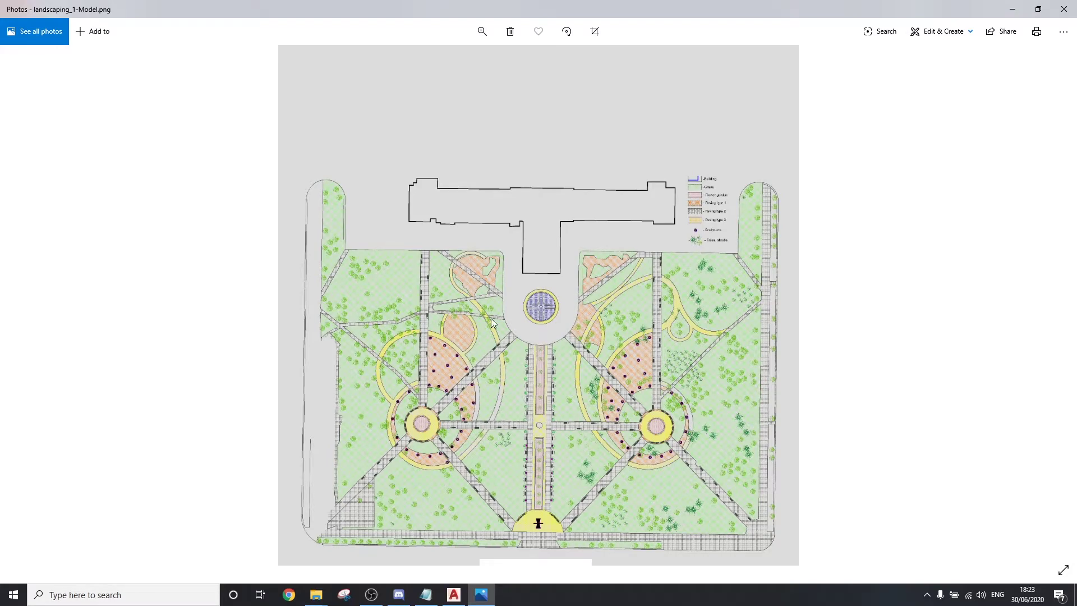
{"action": "double_click", "coordinate": [543, 434]}
{"action": "left_click_drag", "start_coordinate": [515, 318], "coordinate": [521, 187]}
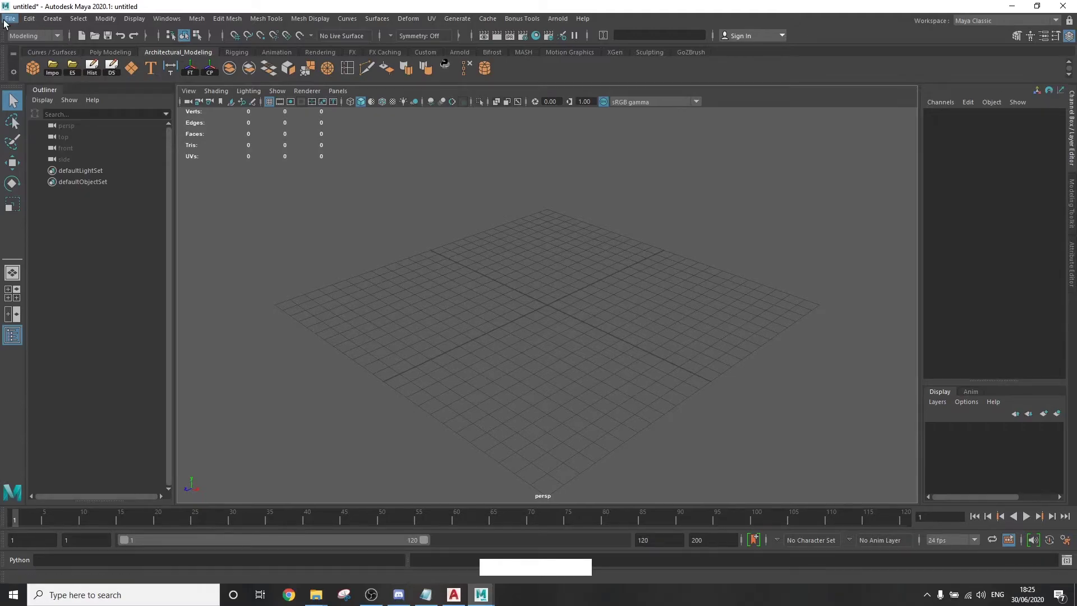
- Switch to Maya and create a new project named DWGtoMayaMethod2 in D:/maya 2020 projects
{"action": "left_click", "coordinate": [9, 19]}
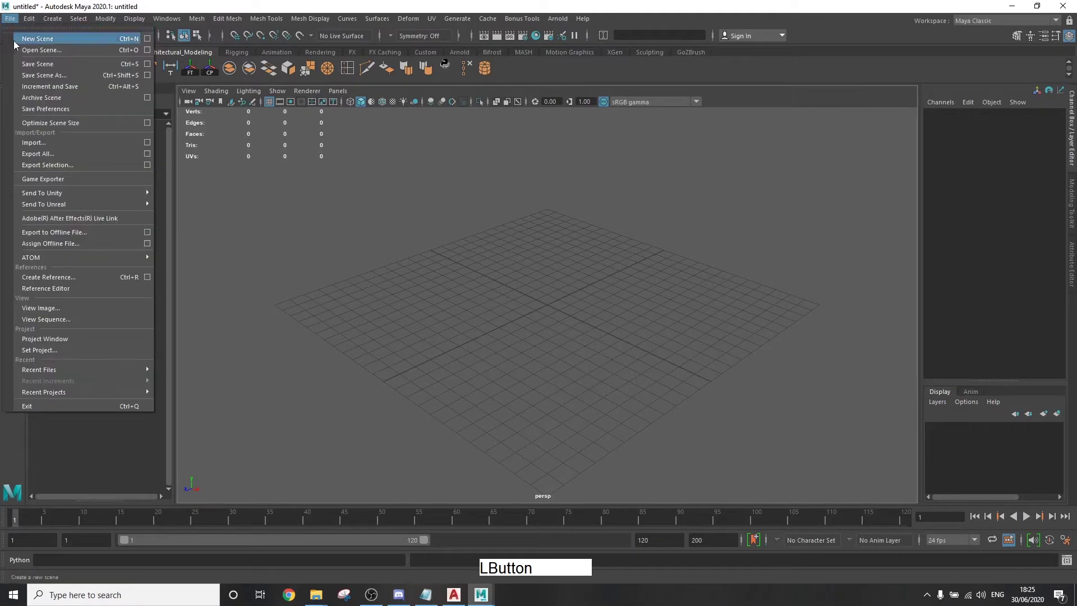
{"action": "left_click", "coordinate": [60, 339]}
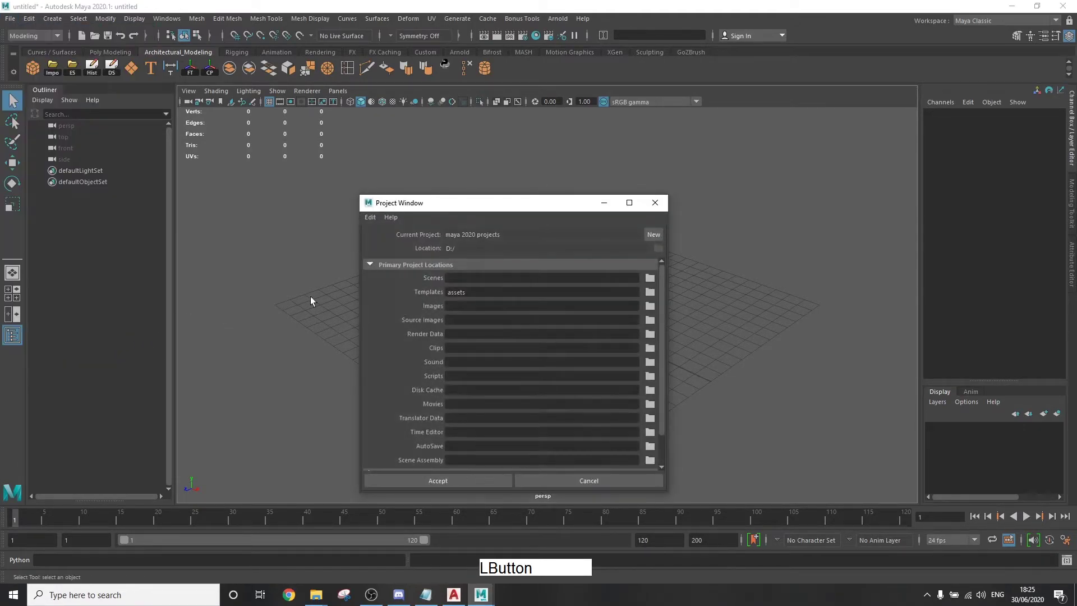
{"action": "left_click", "coordinate": [650, 235]}
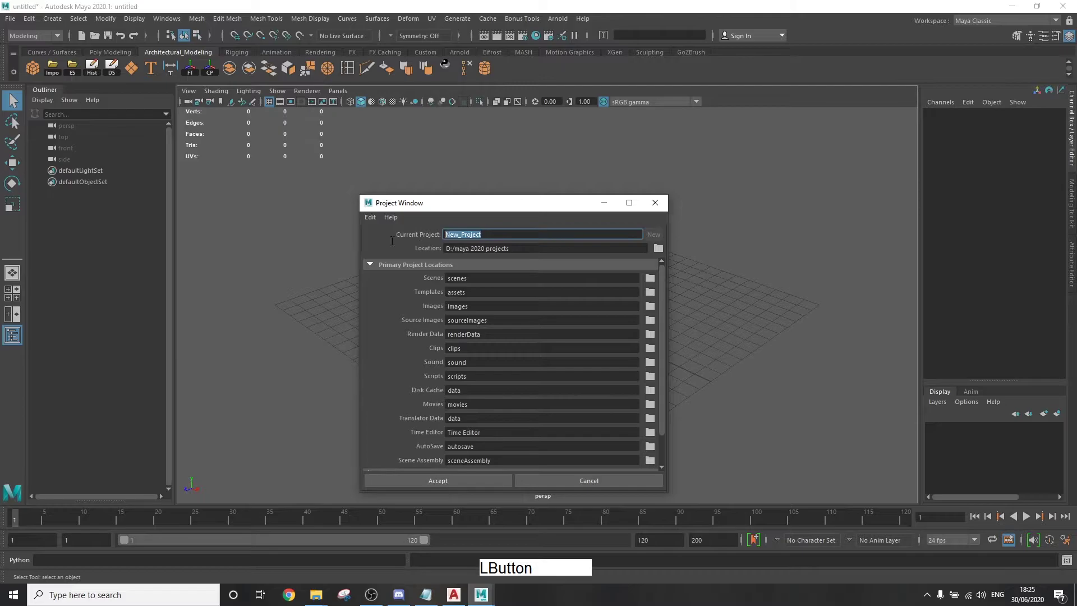
{"action": "type", "text": "DWGtoMayaMethod2"}
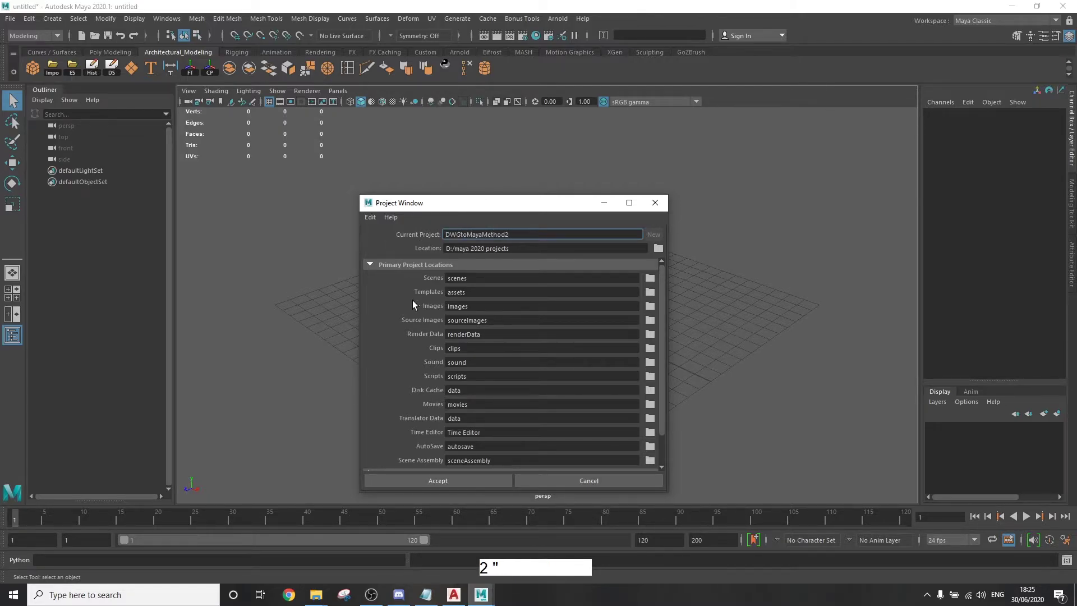
{"action": "left_click", "coordinate": [460, 481]}
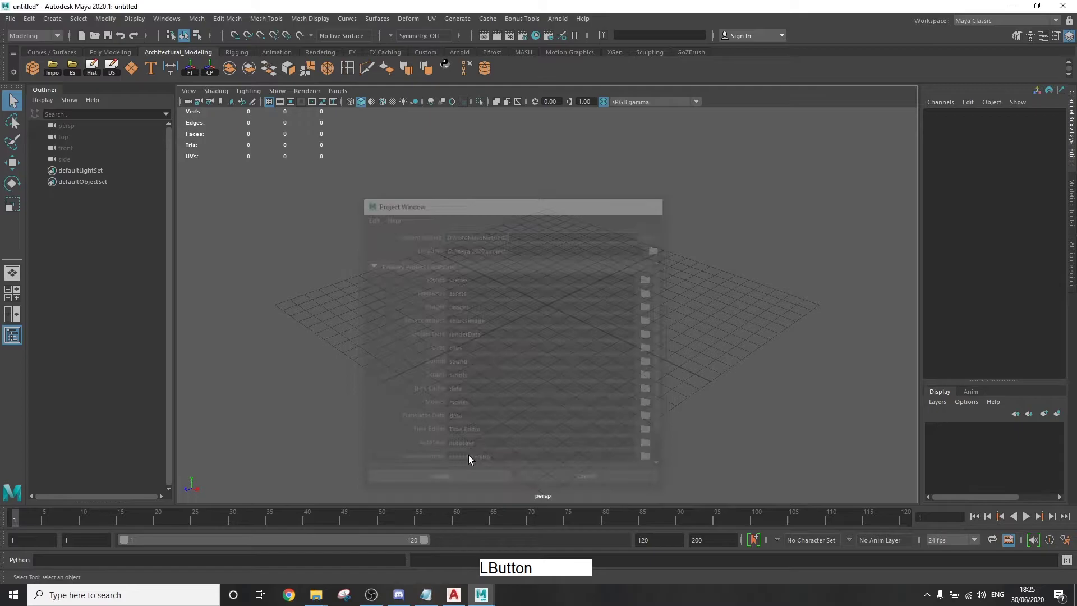
- Set the DWGtoMayaMethod2 folder as the active project
{"action": "left_click", "coordinate": [9, 19]}
{"action": "left_click", "coordinate": [98, 346]}
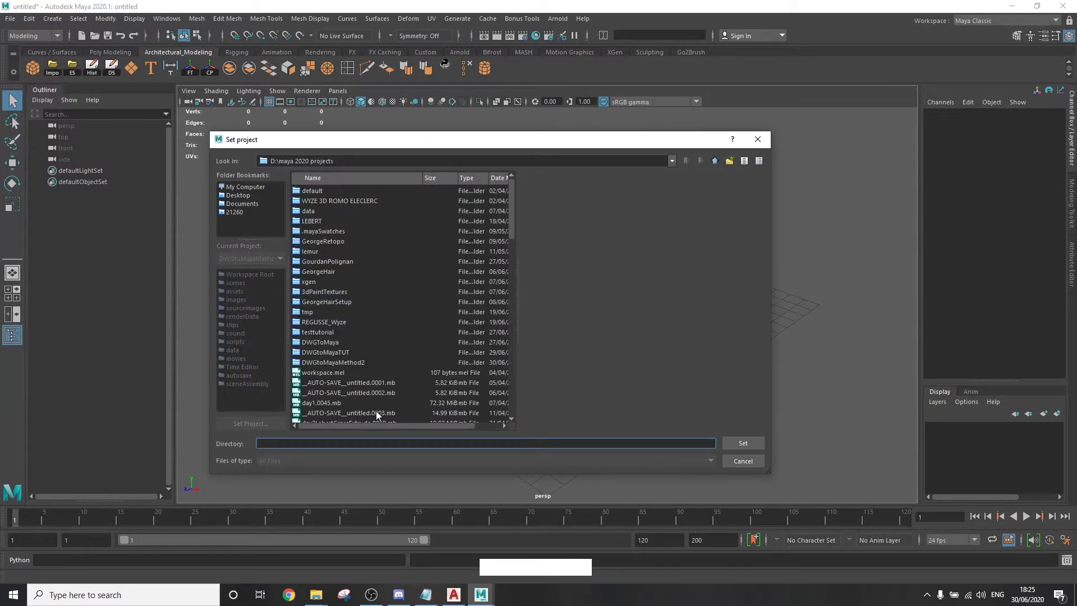
{"action": "left_click", "coordinate": [358, 362]}
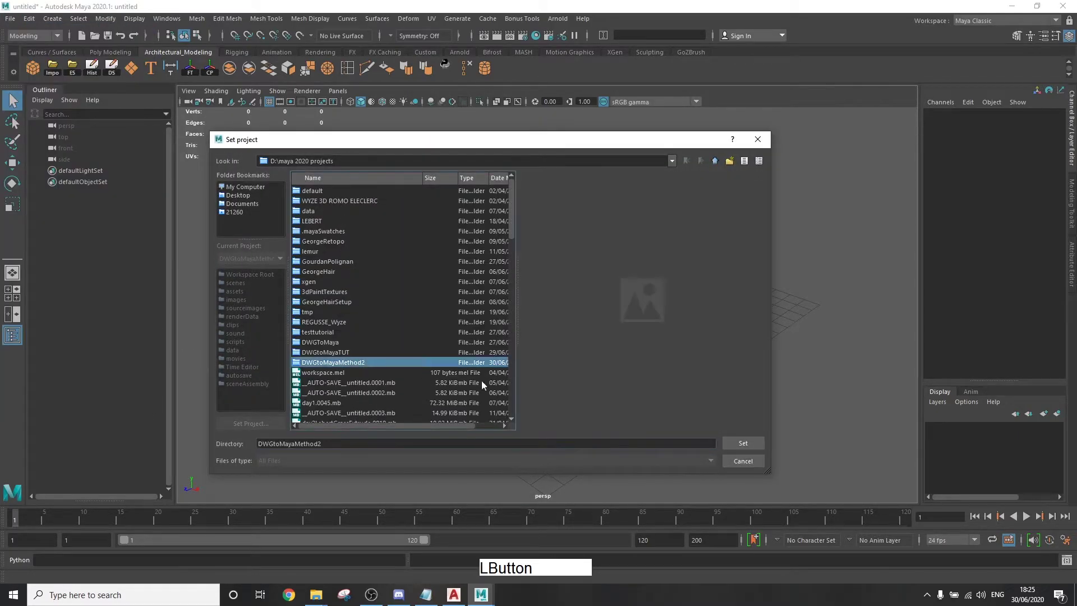
{"action": "left_click", "coordinate": [752, 442]}
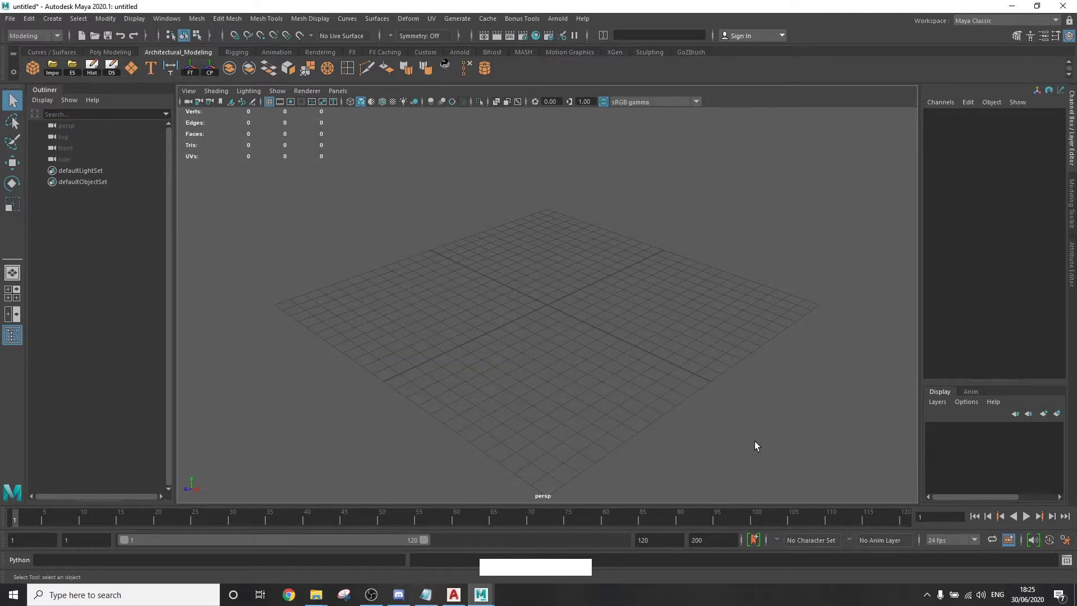
- Set the linear working unit to meter in the general application preferences and save
{"action": "left_click", "coordinate": [167, 19]}
{"action": "mouse_move", "coordinate": [234, 131]}
{"action": "left_click", "coordinate": [314, 133]}
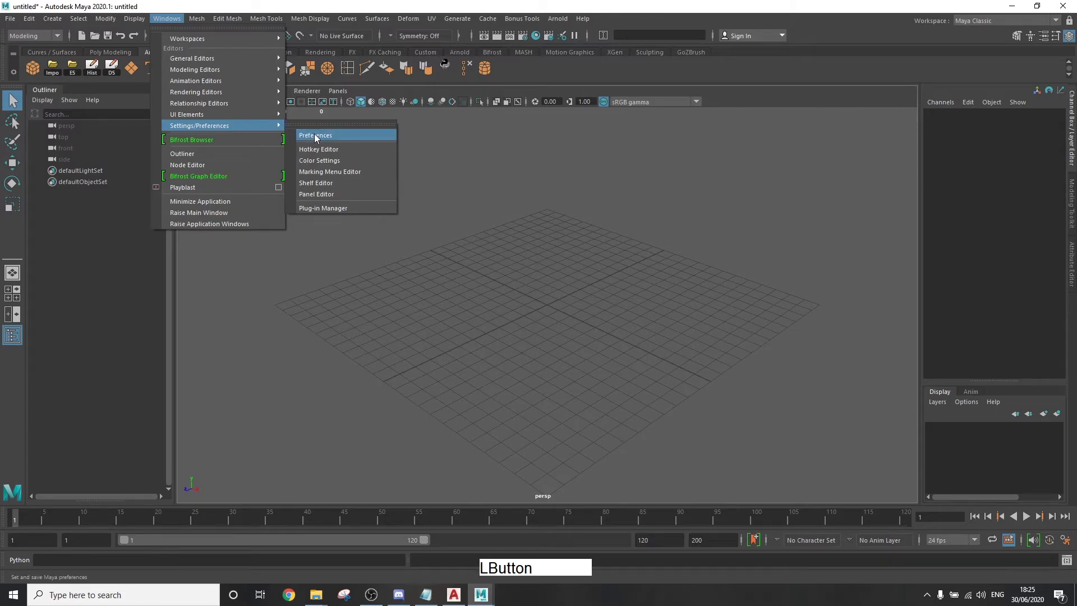
{"action": "left_click", "coordinate": [301, 257]}
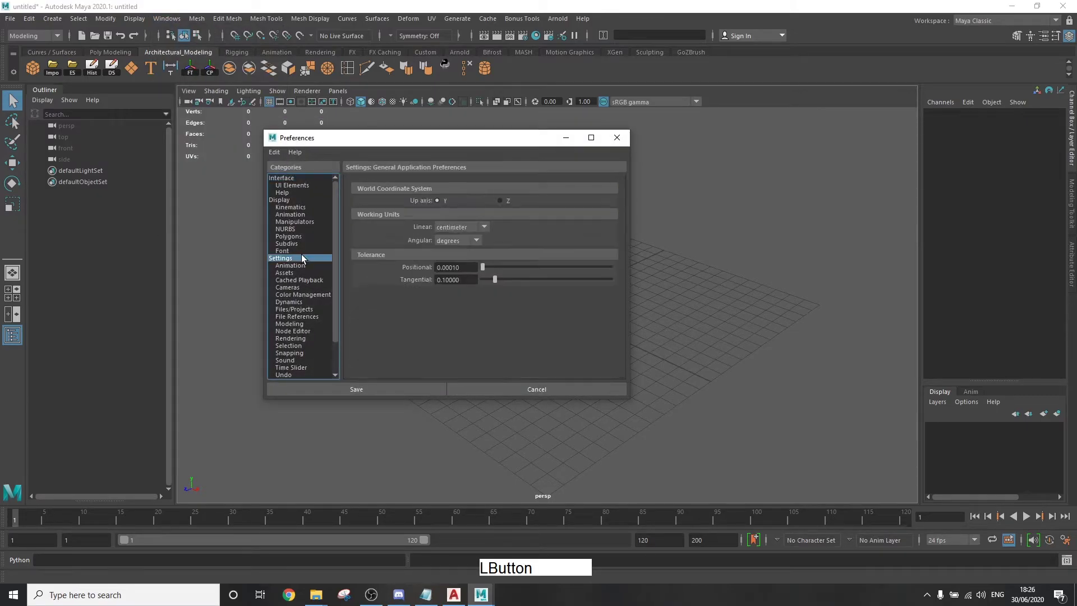
{"action": "left_click", "coordinate": [466, 229]}
{"action": "left_click", "coordinate": [452, 260]}
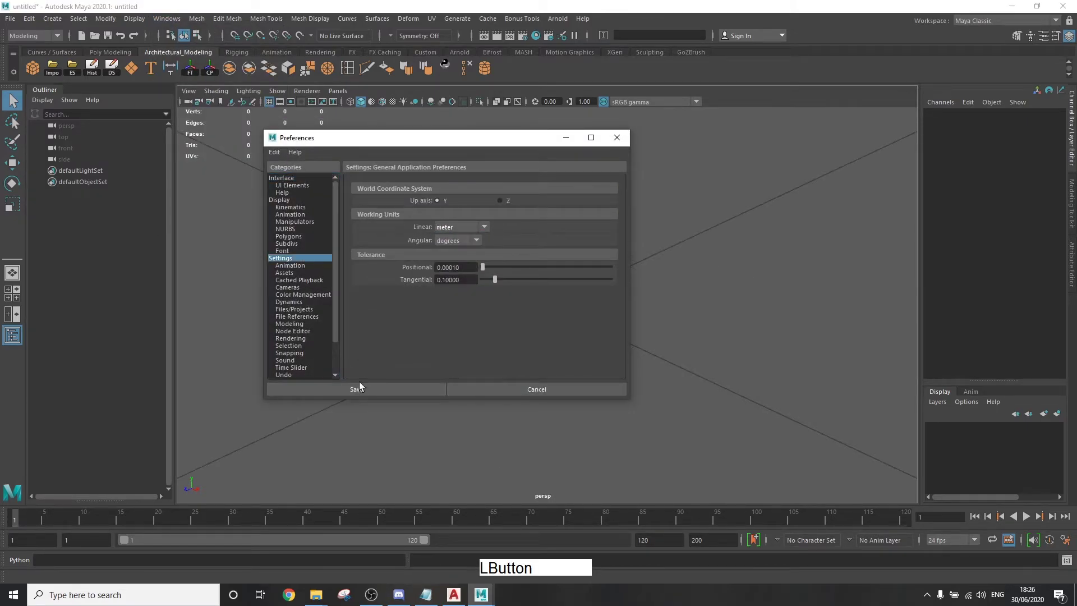
{"action": "left_click", "coordinate": [356, 390]}
- Import landscaping_1-Model.png from the Desktop's DWG to Maya Tutorial folder as an image plane in the top view
{"action": "key", "text": "space"}
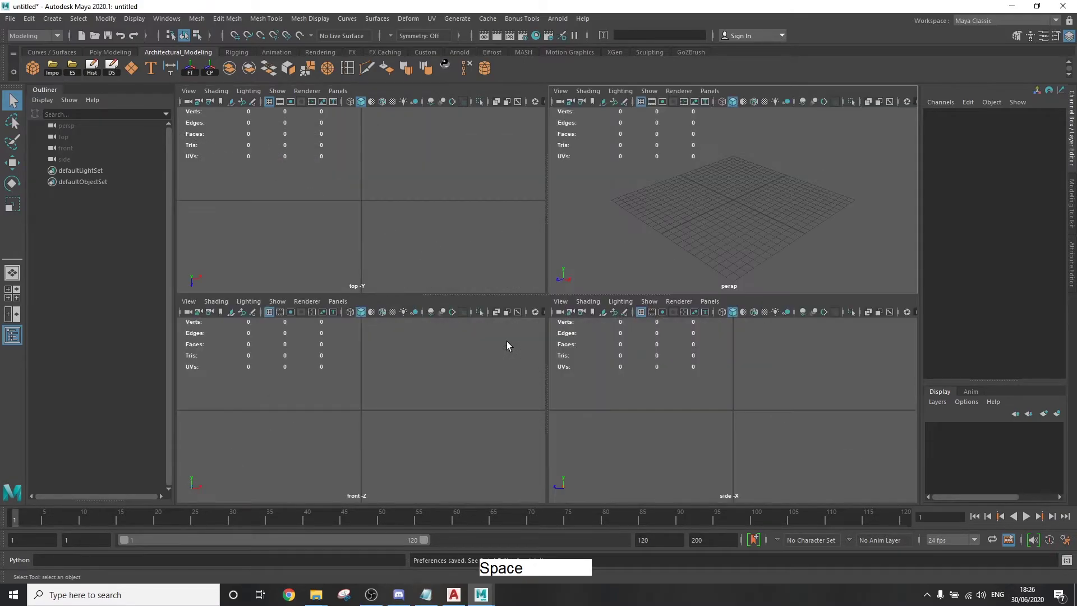
{"action": "key", "text": "space"}
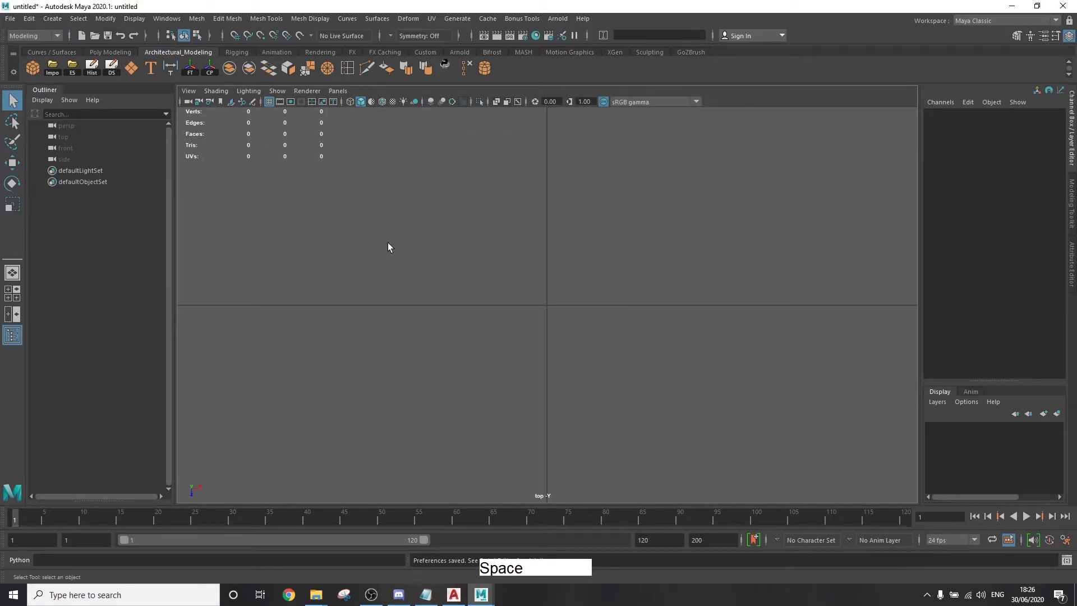
{"action": "key", "text": "f"}
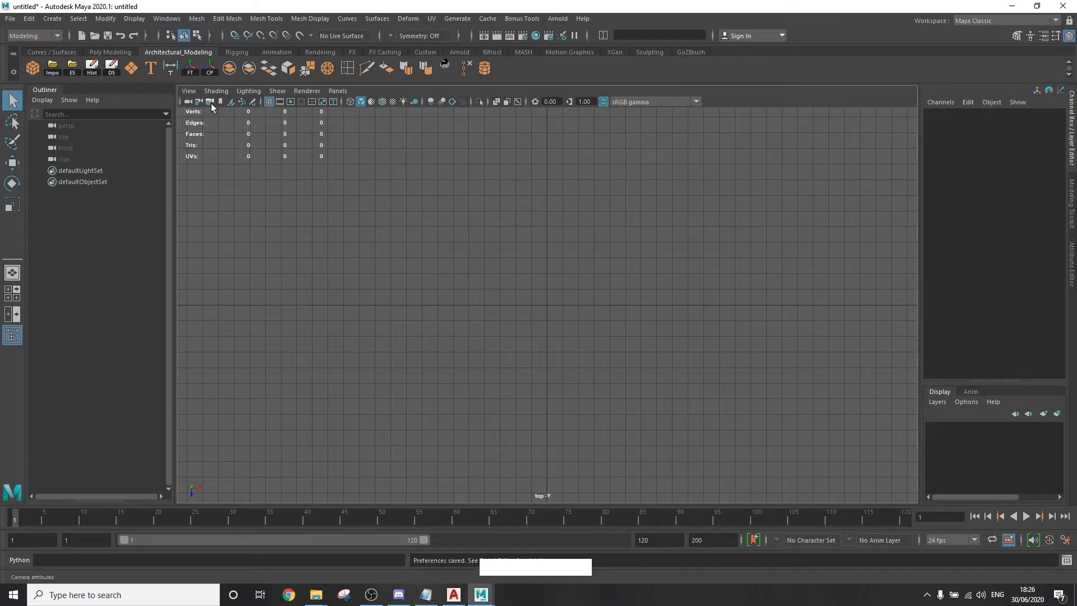
{"action": "left_click", "coordinate": [189, 91]}
{"action": "mouse_move", "coordinate": [314, 341]}
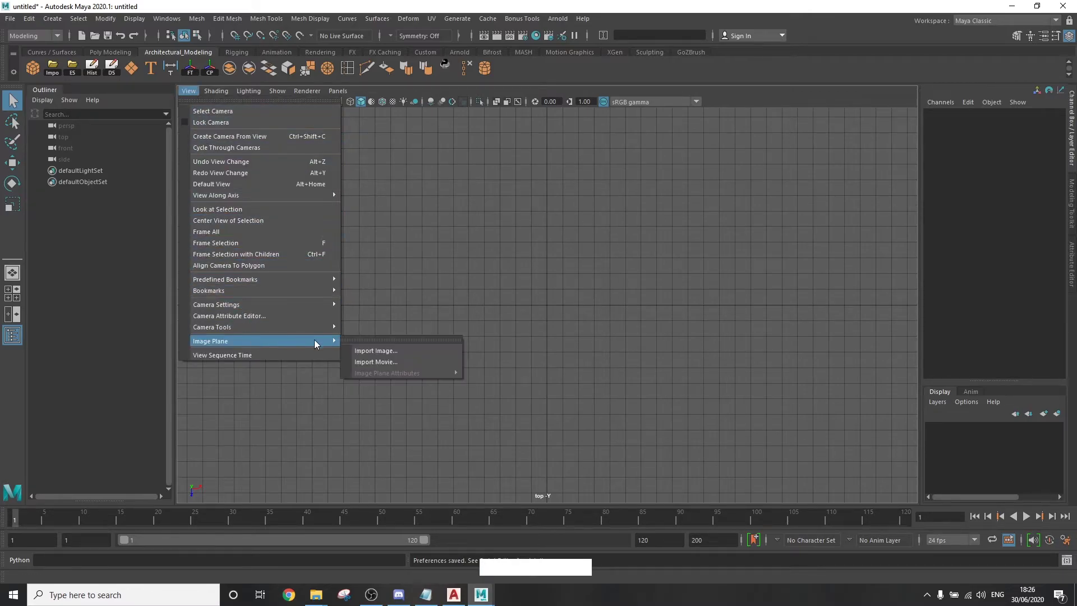
{"action": "left_click", "coordinate": [373, 350]}
{"action": "left_click", "coordinate": [239, 195]}
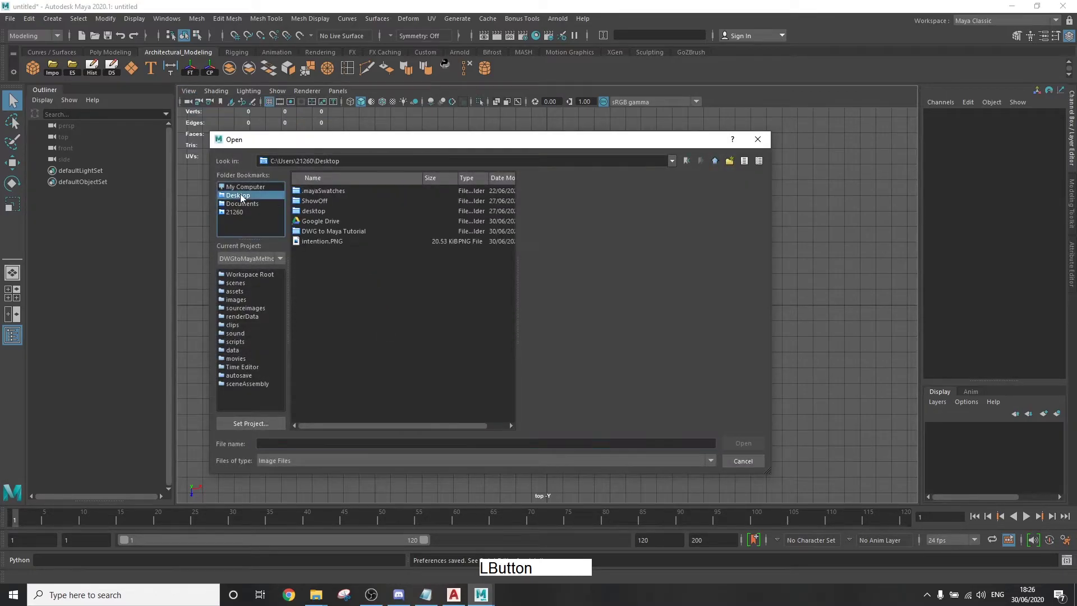
{"action": "left_click", "coordinate": [334, 210]}
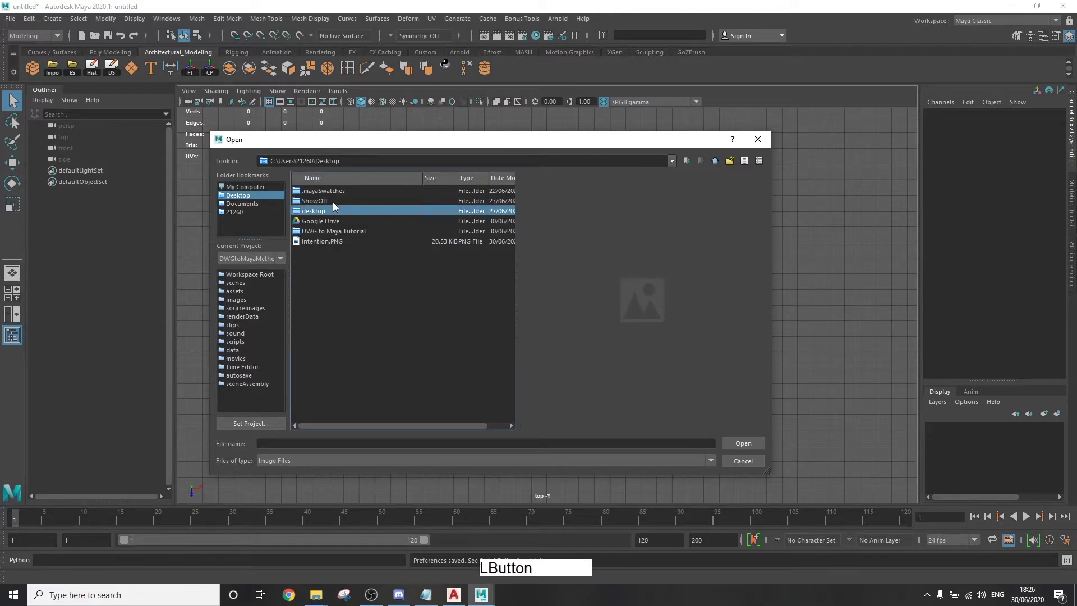
{"action": "double_click", "coordinate": [336, 229]}
{"action": "left_click", "coordinate": [341, 192]}
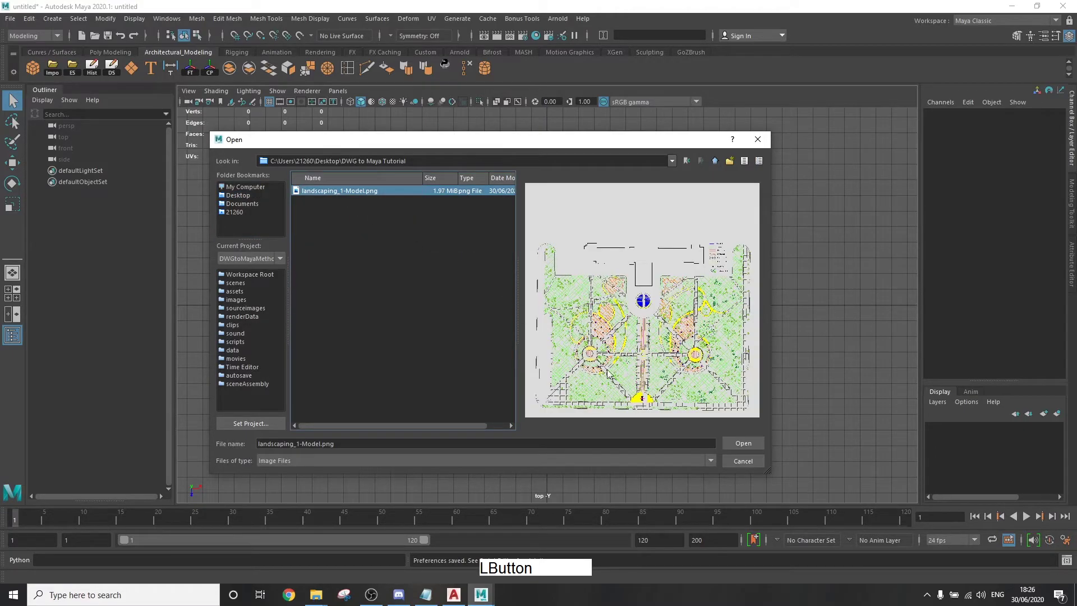
{"action": "left_click", "coordinate": [740, 443]}
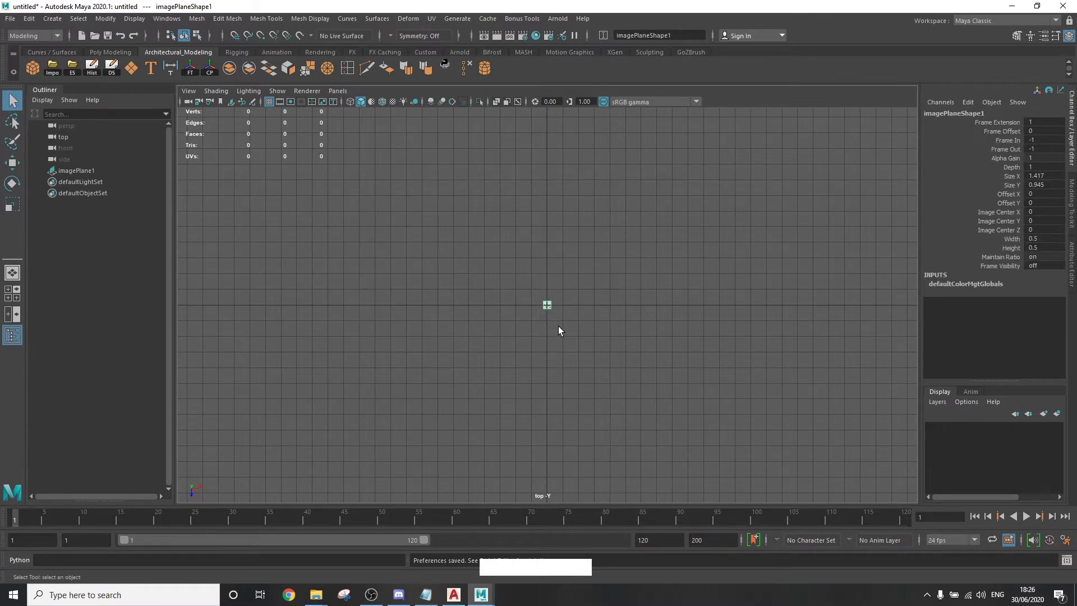
- Scale the image plane up uniformly to about 66.27 and hide the viewport grid
{"action": "key", "text": "r"}
{"action": "left_click_drag", "start_coordinate": [548, 305], "coordinate": [912, 318]}
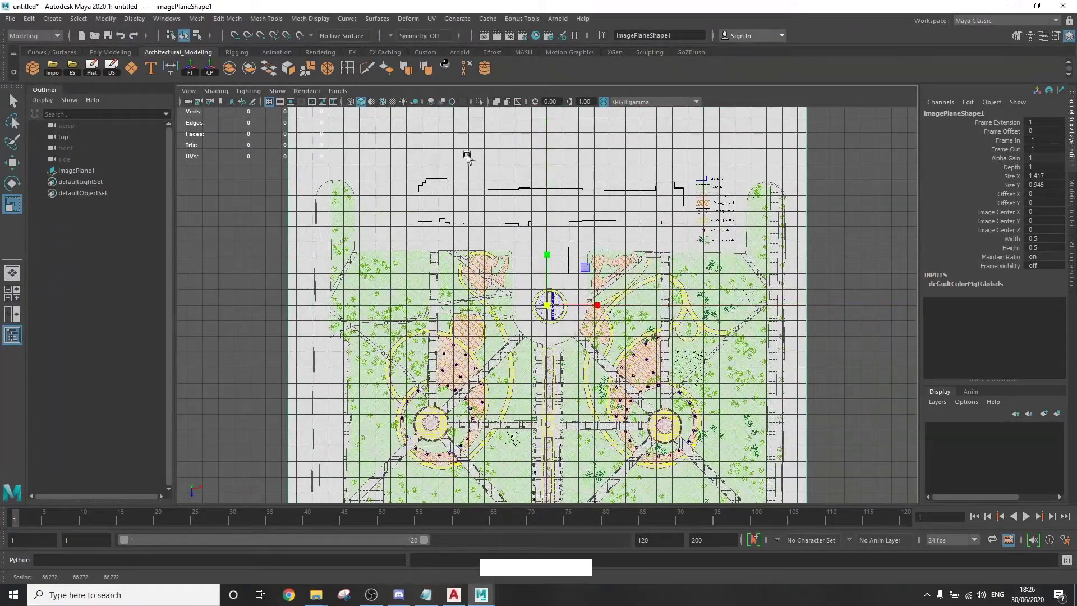
{"action": "left_click", "coordinate": [269, 102]}
{"action": "left_click", "coordinate": [825, 268]}
- Set the image plane's texture filter to MipMap Trilinear
{"action": "middle_click_drag", "start_coordinate": [825, 268], "coordinate": [765, 304], "text": "alt"}
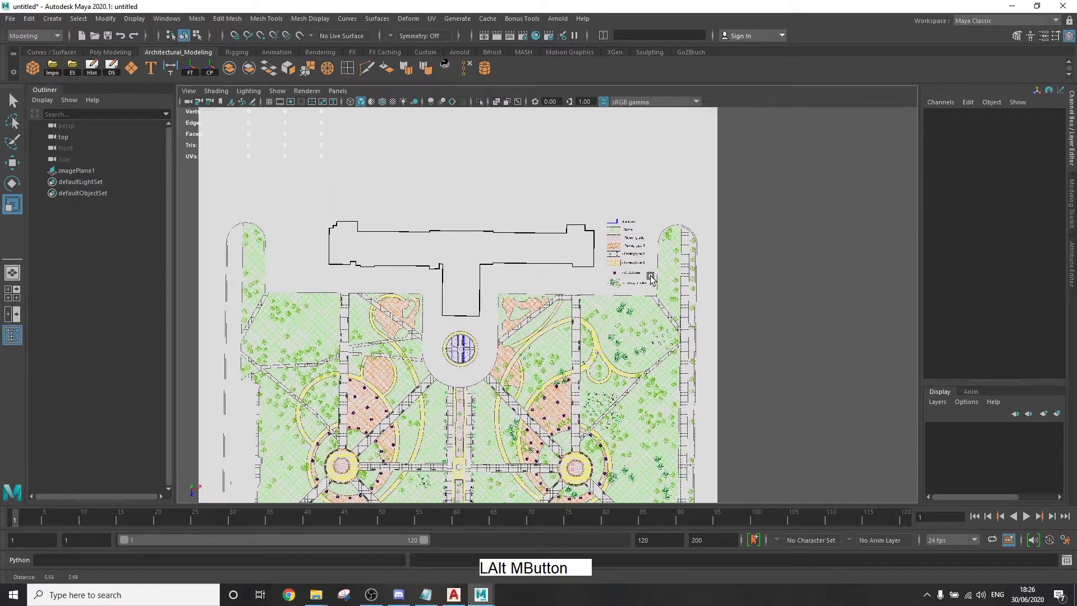
{"action": "right_click_drag", "start_coordinate": [764, 304], "coordinate": [799, 328], "text": "alt"}
{"action": "middle_click_drag", "start_coordinate": [799, 328], "coordinate": [577, 313], "text": "alt"}
{"action": "right_click_drag", "start_coordinate": [577, 312], "coordinate": [566, 340], "text": "alt"}
{"action": "middle_click_drag", "start_coordinate": [566, 340], "coordinate": [659, 261], "text": "alt"}
{"action": "left_click", "coordinate": [520, 264]}
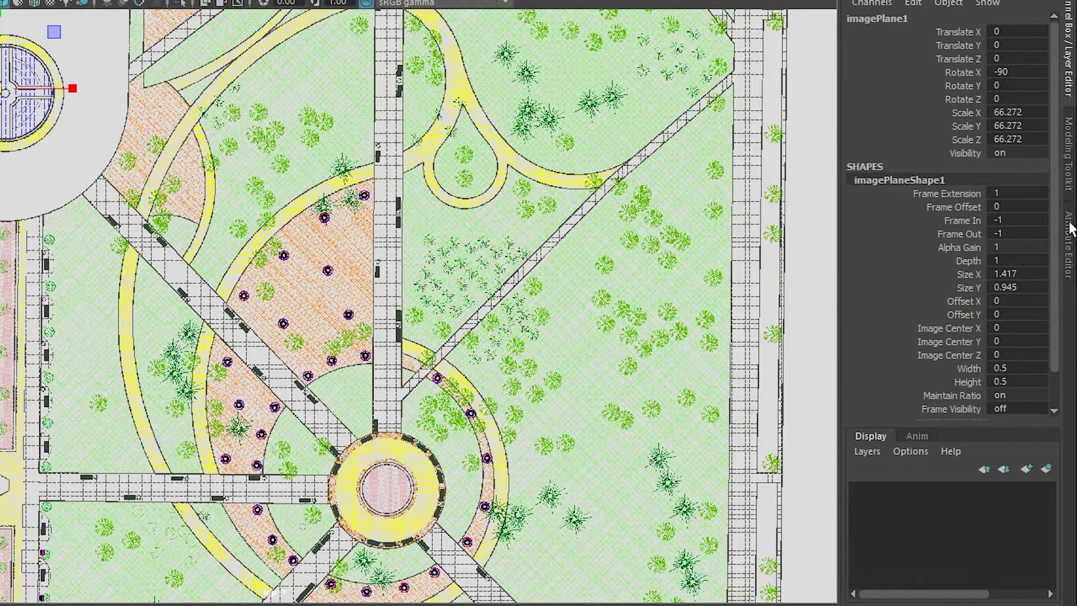
{"action": "left_click", "coordinate": [1070, 254]}
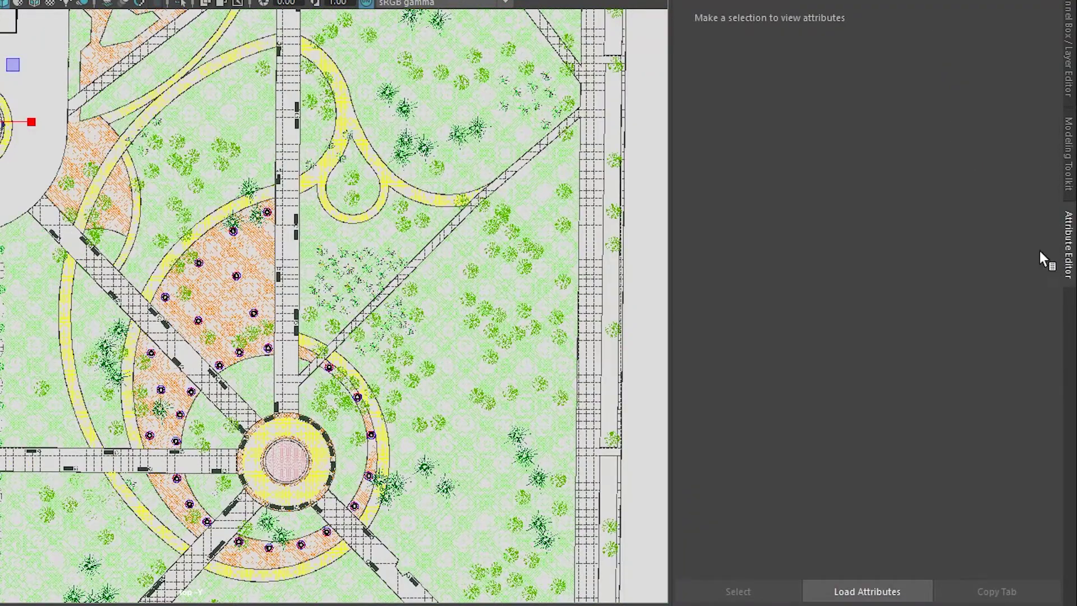
{"action": "left_click", "coordinate": [870, 314]}
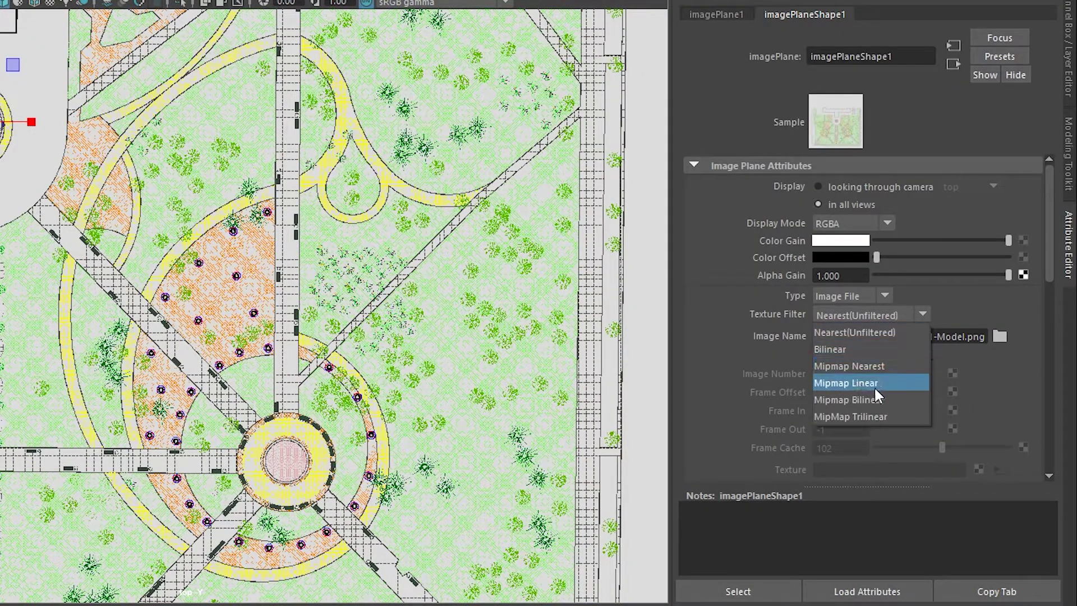
{"action": "left_click", "coordinate": [881, 412]}
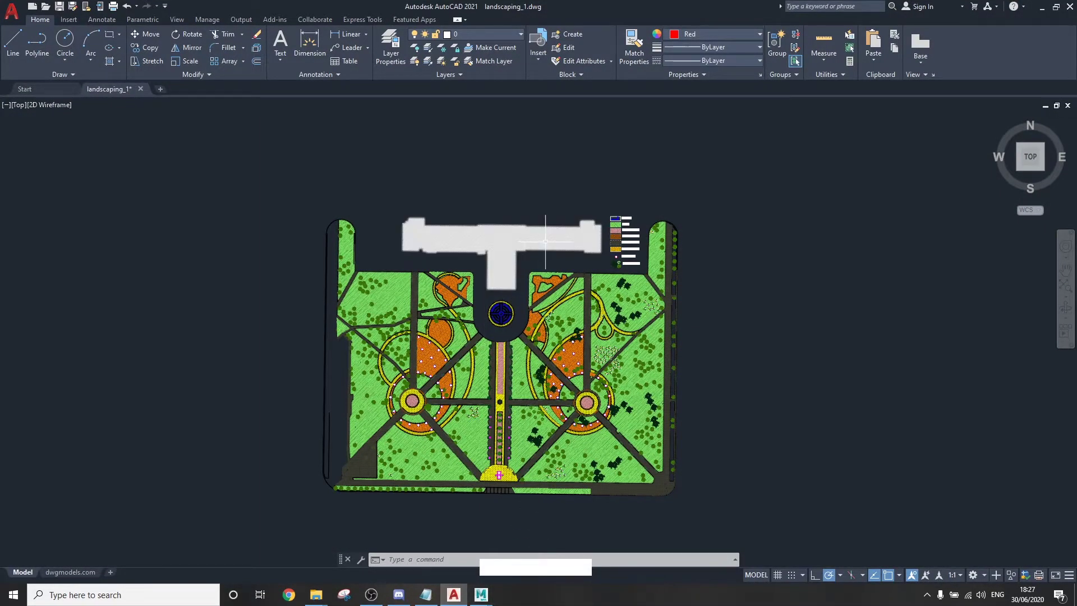
- In AutoCAD, measure the bottom edge of the building's central wing with the quick measure tool
{"action": "scroll", "coordinate": [551, 246], "scroll_direction": "up", "scroll_amount": 2}
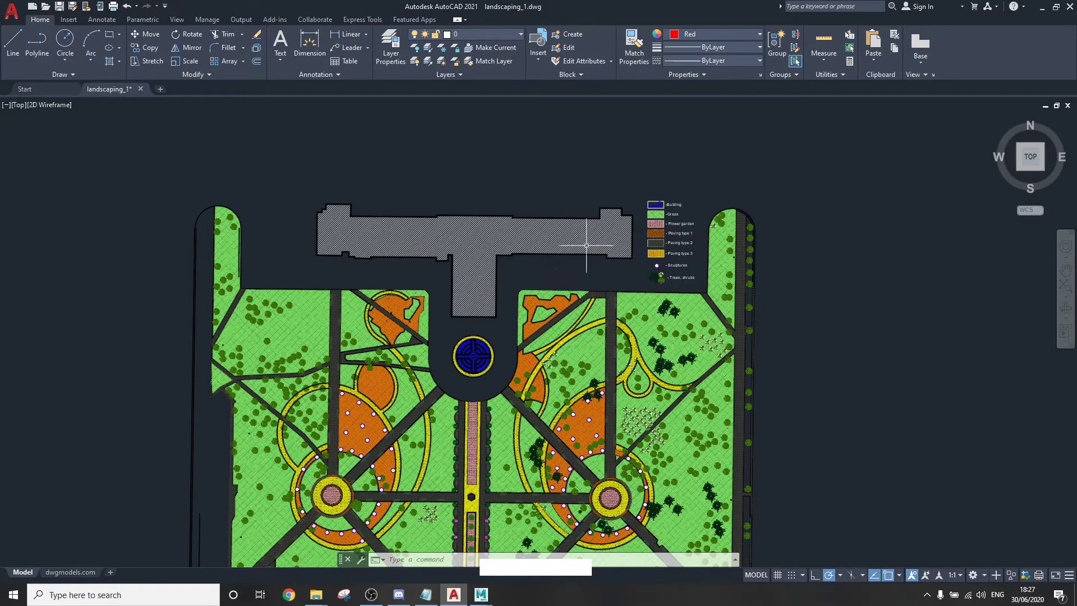
{"action": "scroll", "coordinate": [581, 238], "scroll_direction": "up", "scroll_amount": 3}
{"action": "scroll", "coordinate": [802, 275], "scroll_direction": "up", "scroll_amount": 3}
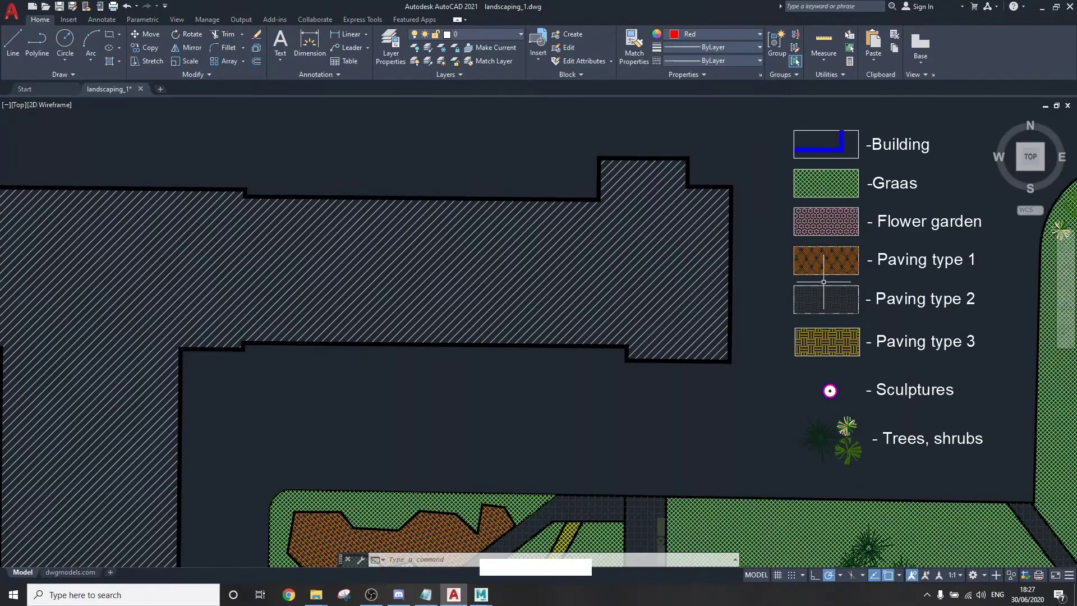
{"action": "scroll", "coordinate": [586, 406], "scroll_direction": "up", "scroll_amount": 2}
{"action": "scroll", "coordinate": [584, 349], "scroll_direction": "up", "scroll_amount": 2}
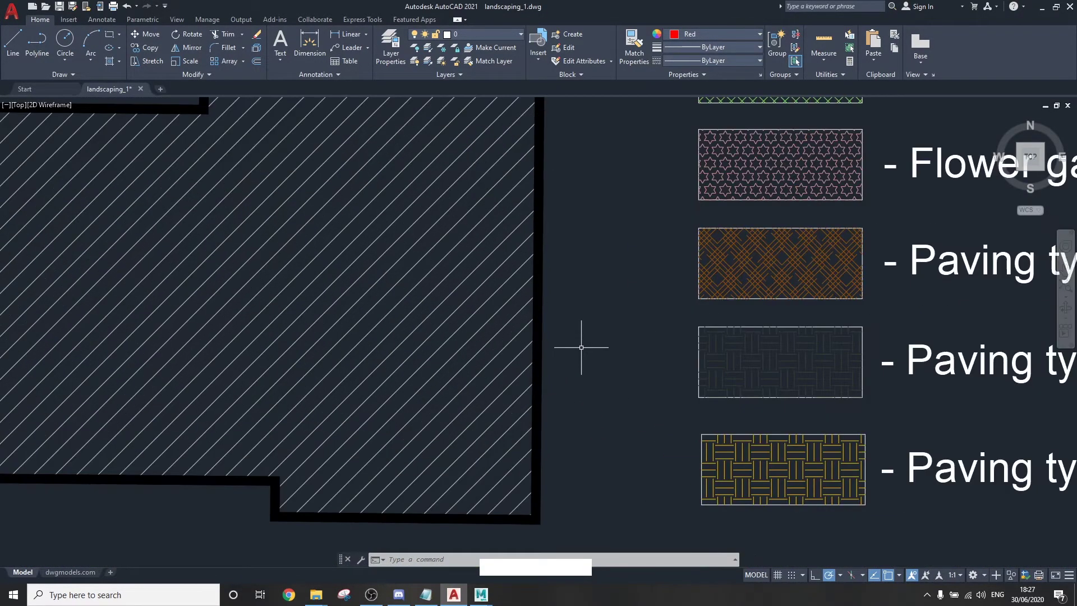
{"action": "scroll", "coordinate": [581, 353], "scroll_direction": "down", "scroll_amount": 2}
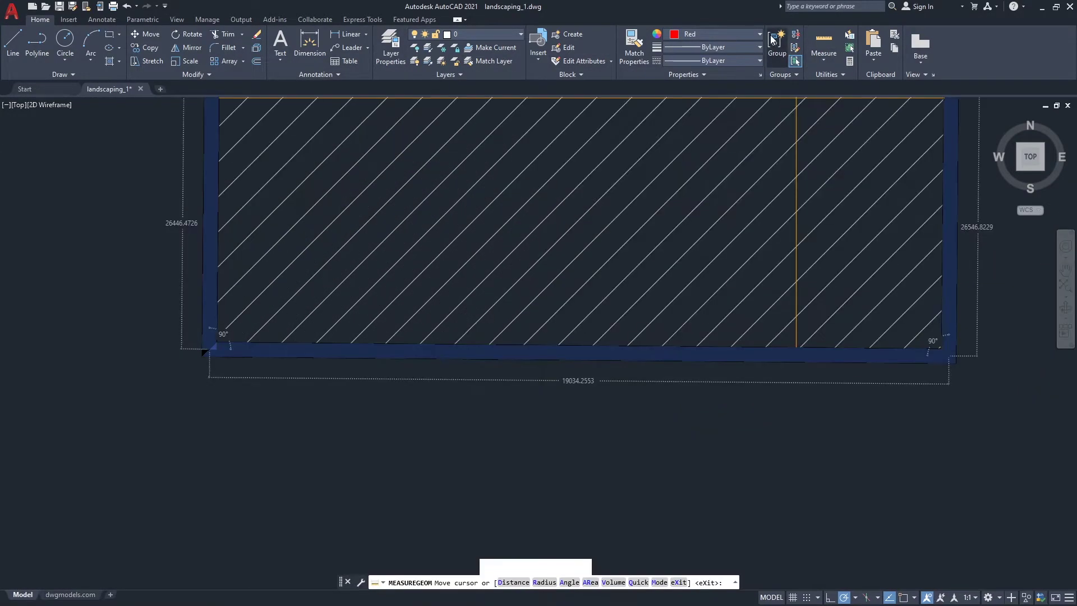
{"action": "left_click", "coordinate": [818, 59]}
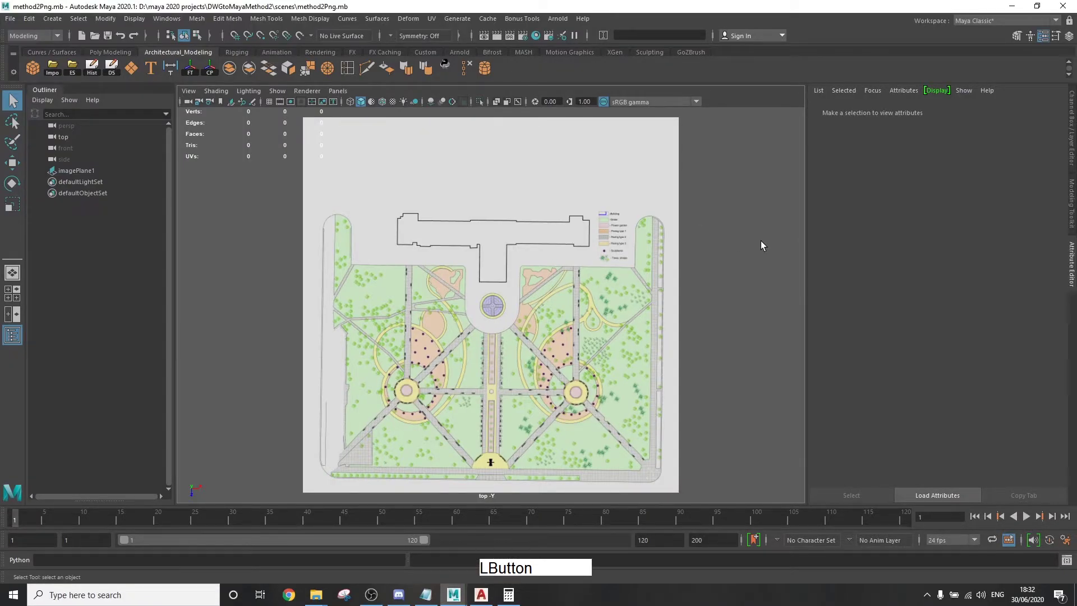
- Back in Maya, move the image plane's pivot to the bottom-left corner of the building's central wing
{"action": "left_click", "coordinate": [507, 250]}
{"action": "scroll", "coordinate": [507, 253], "scroll_direction": "up", "scroll_amount": 3}
{"action": "key", "text": "w"}
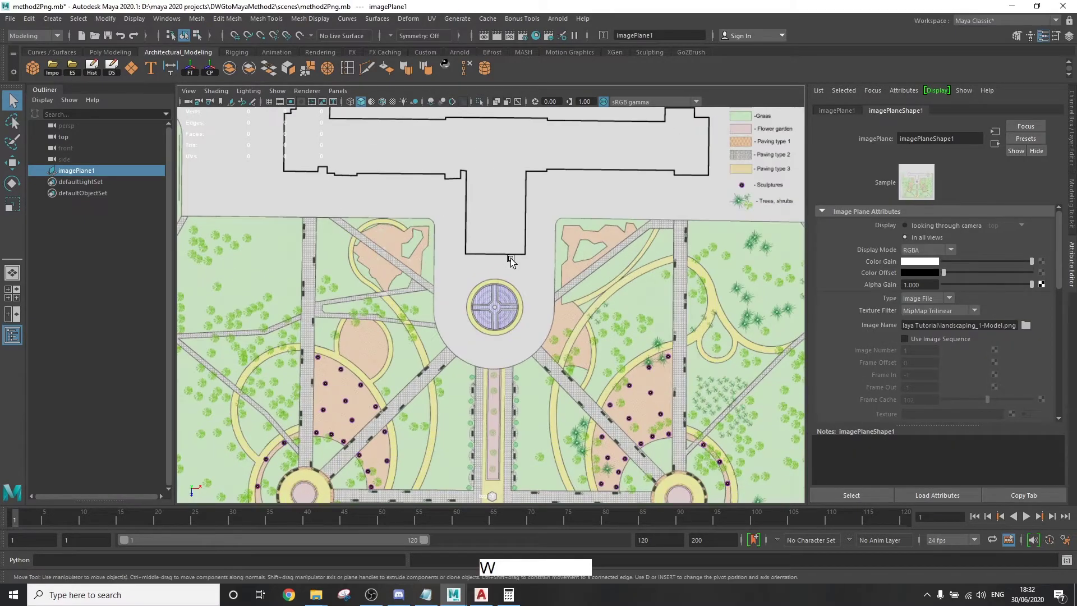
{"action": "scroll", "coordinate": [507, 252], "scroll_direction": "down", "scroll_amount": 3}
{"action": "scroll", "coordinate": [505, 264], "scroll_direction": "up", "scroll_amount": 4}
{"action": "scroll", "coordinate": [502, 273], "scroll_direction": "up", "scroll_amount": 3}
{"action": "middle_click_drag", "start_coordinate": [449, 239], "coordinate": [452, 311], "text": "alt"}
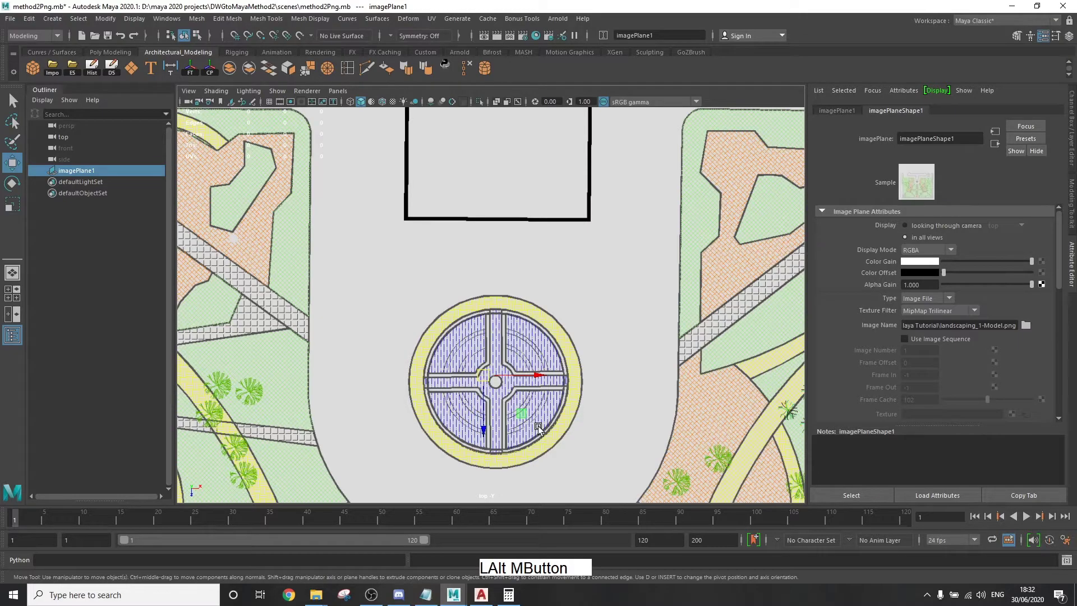
{"action": "key", "text": "d"}
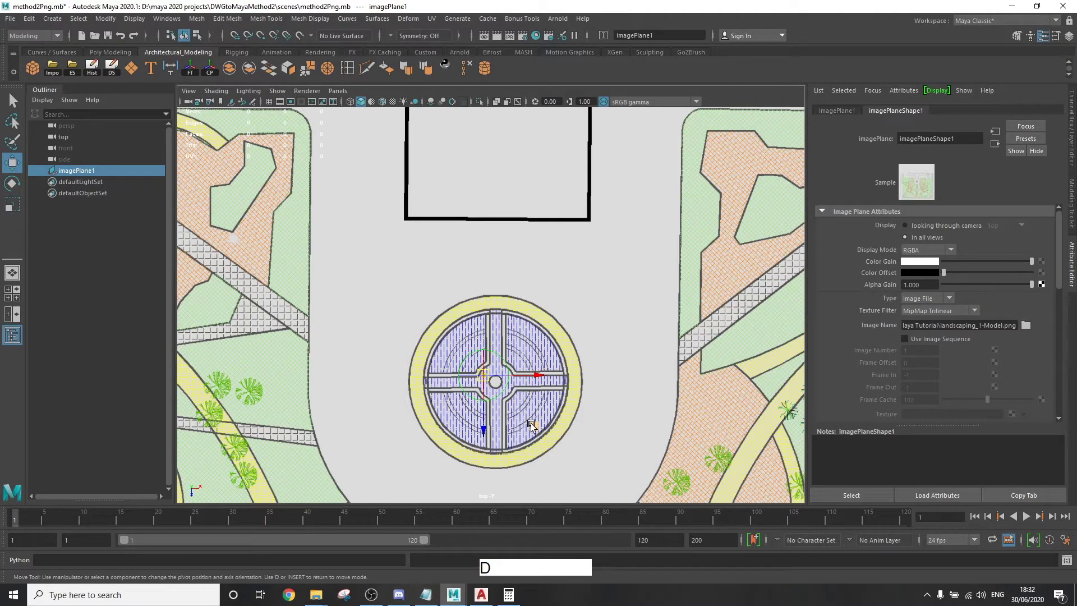
{"action": "left_click_drag", "start_coordinate": [531, 425], "coordinate": [529, 421]}
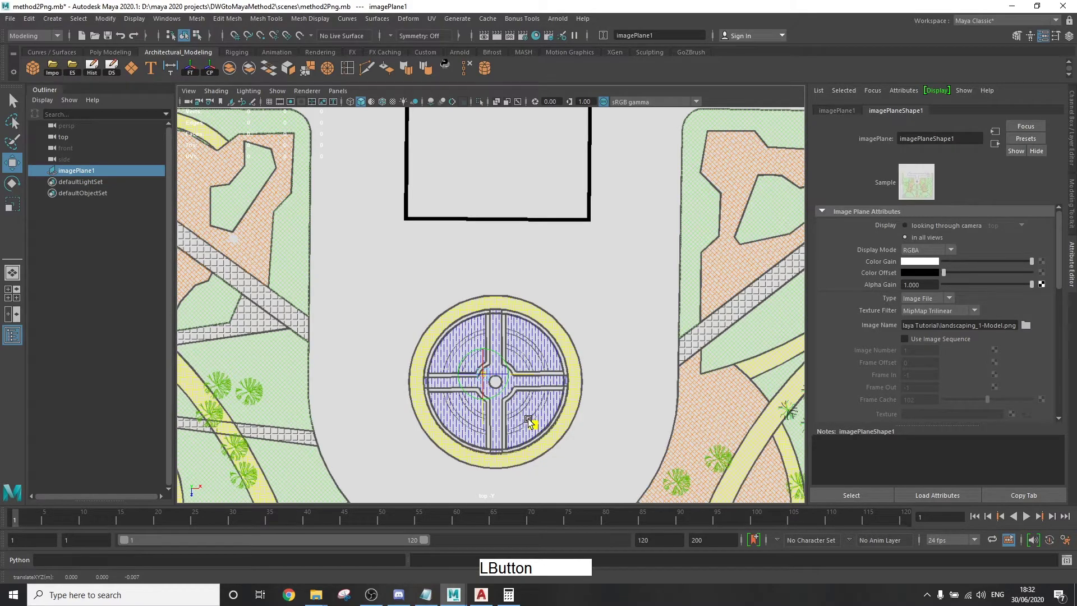
{"action": "left_click_drag", "start_coordinate": [528, 421], "coordinate": [405, 219]}
- Fine-tune the pivot so it sits exactly on the wing's bottom-left corner line, and leave pivot editing
{"action": "scroll", "coordinate": [441, 236], "scroll_direction": "up", "scroll_amount": 5}
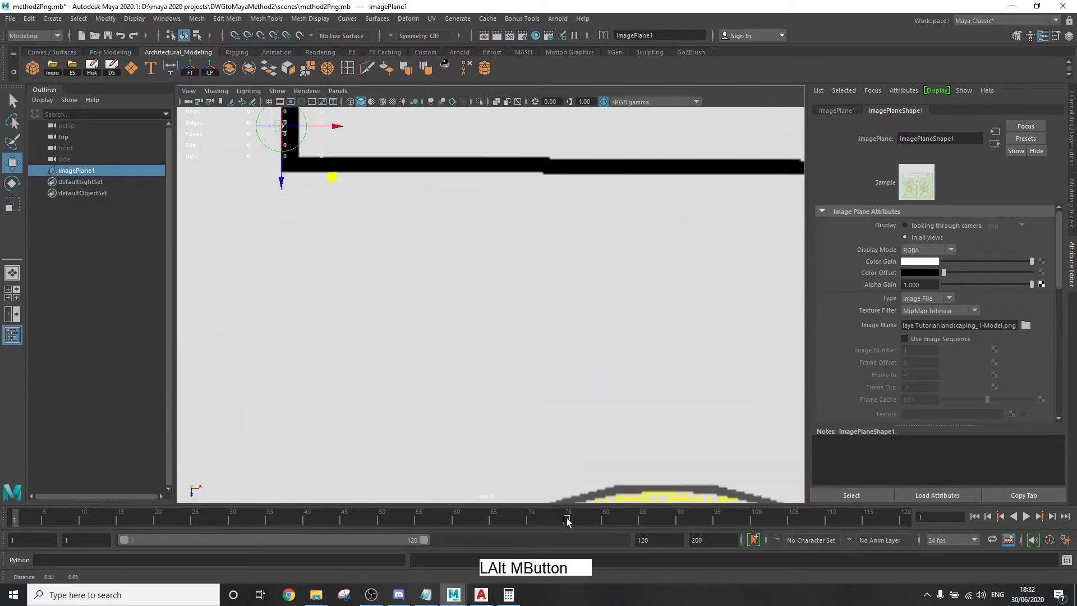
{"action": "middle_click_drag", "start_coordinate": [566, 520], "coordinate": [543, 449], "text": "alt"}
{"action": "scroll", "coordinate": [459, 392], "scroll_direction": "up", "scroll_amount": 3}
{"action": "middle_click_drag", "start_coordinate": [459, 392], "coordinate": [464, 289], "text": "alt"}
{"action": "left_click_drag", "start_coordinate": [463, 288], "coordinate": [493, 402]}
{"action": "scroll", "coordinate": [491, 401], "scroll_direction": "down", "scroll_amount": 8}
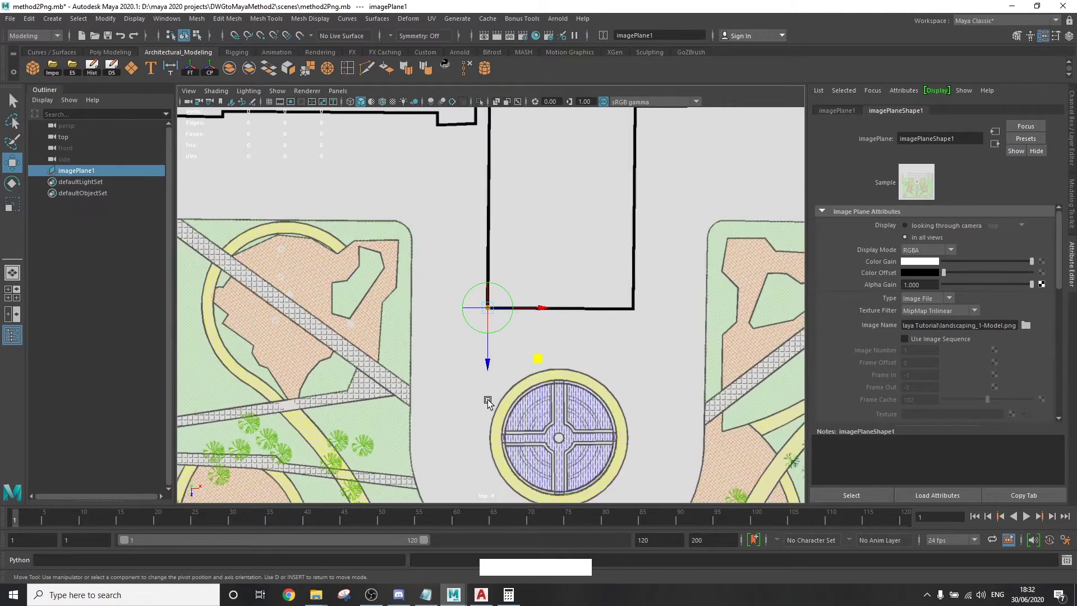
{"action": "middle_click_drag", "start_coordinate": [487, 403], "coordinate": [426, 377], "text": "alt"}
{"action": "right_click_drag", "start_coordinate": [426, 377], "coordinate": [617, 339], "text": "alt"}
{"action": "key", "text": "w"}
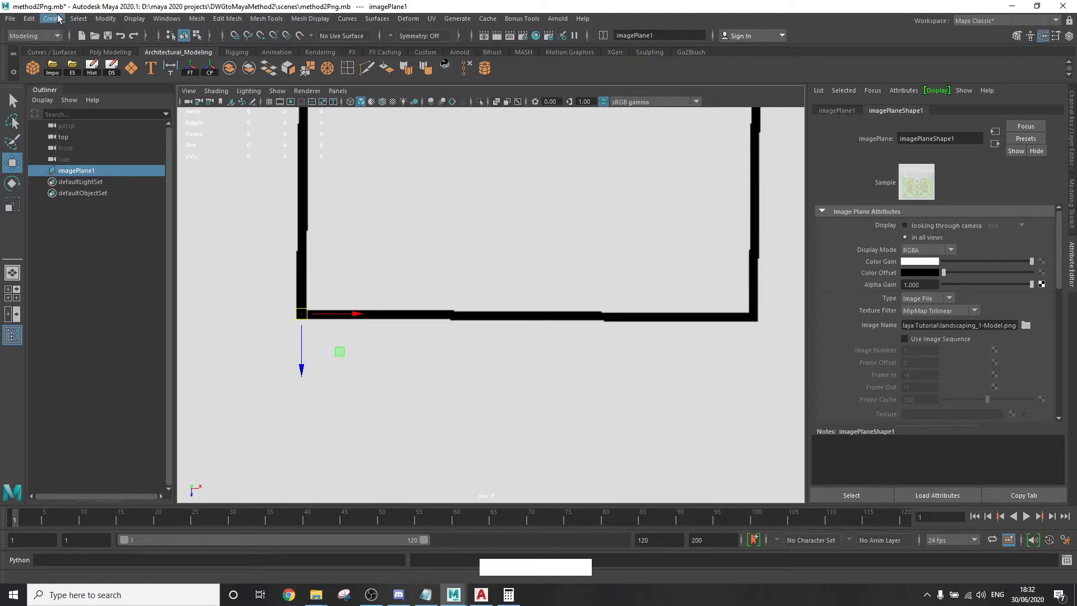
- Create a distance dimension with the Distance Tool from the bottom-left to the bottom-right corner of the building's central wing
{"action": "left_click", "coordinate": [60, 19]}
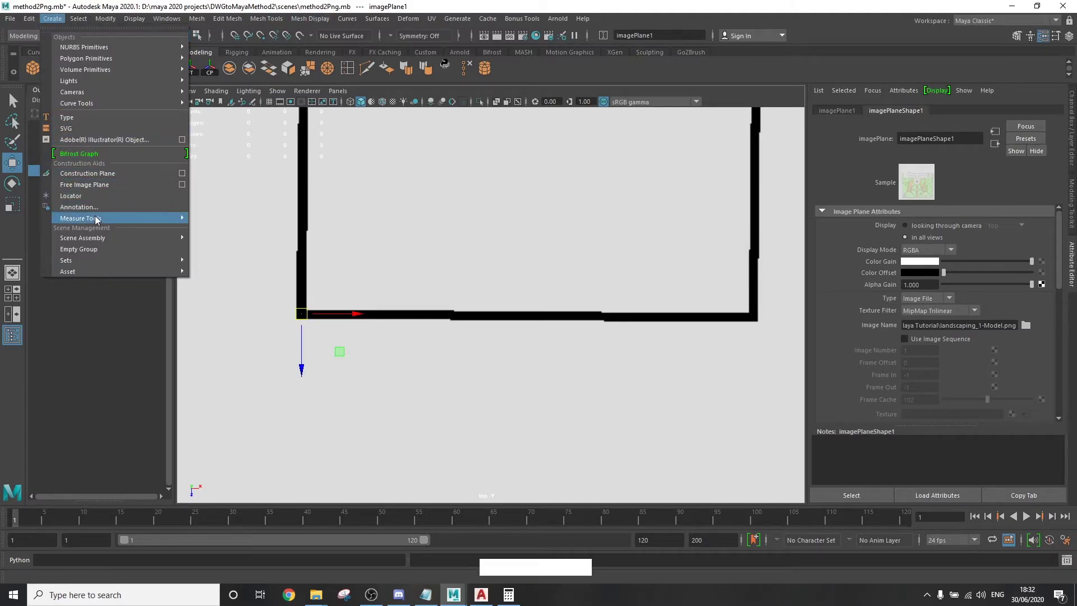
{"action": "mouse_move", "coordinate": [99, 219]}
{"action": "left_click", "coordinate": [220, 217]}
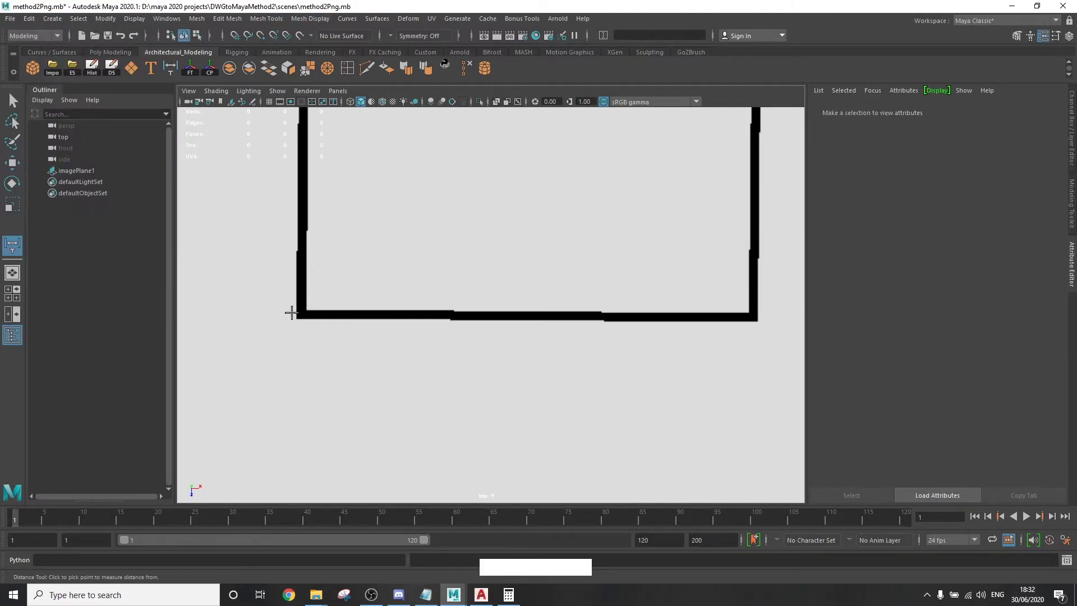
{"action": "middle_click_drag", "start_coordinate": [291, 310], "coordinate": [444, 309], "text": "alt"}
{"action": "scroll", "coordinate": [457, 224], "scroll_direction": "up", "scroll_amount": 5, "text": "alt"}
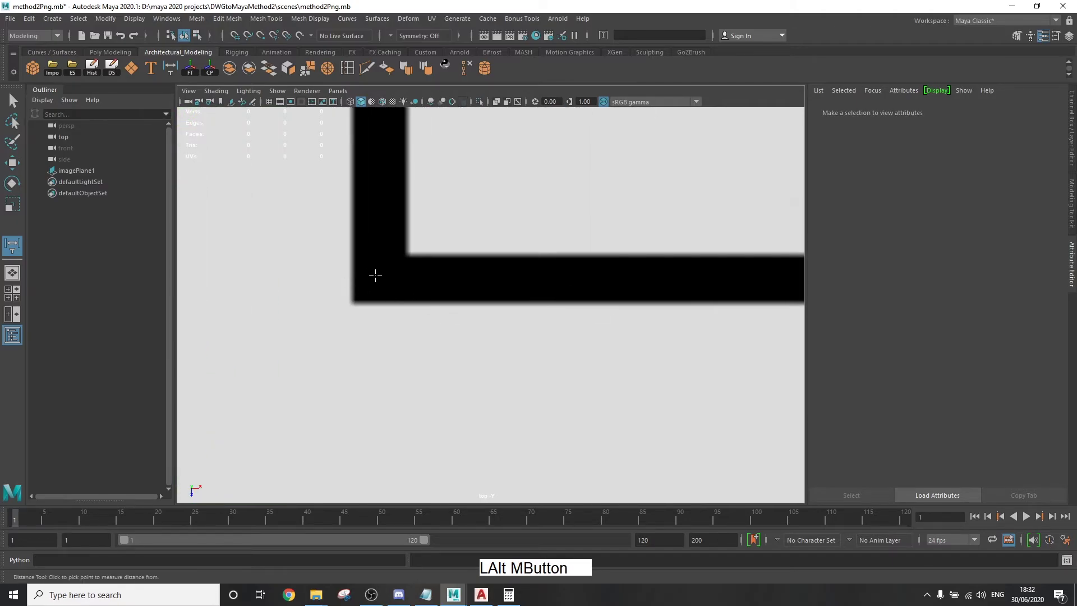
{"action": "left_click", "coordinate": [382, 275]}
{"action": "scroll", "coordinate": [493, 361], "scroll_direction": "down", "scroll_amount": 3, "text": "alt"}
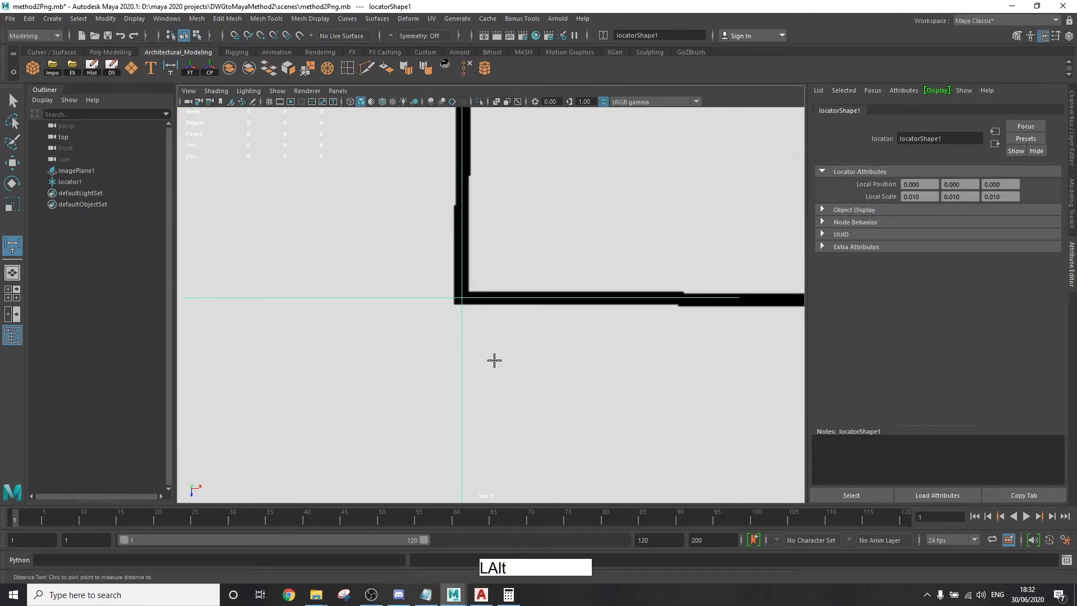
{"action": "middle_click_drag", "start_coordinate": [249, 357], "coordinate": [505, 365], "text": "alt"}
{"action": "right_click_drag", "start_coordinate": [504, 365], "coordinate": [654, 373], "text": "alt"}
{"action": "middle_click_drag", "start_coordinate": [363, 315], "coordinate": [443, 314], "text": "alt"}
{"action": "right_click_drag", "start_coordinate": [442, 315], "coordinate": [410, 331], "text": "alt"}
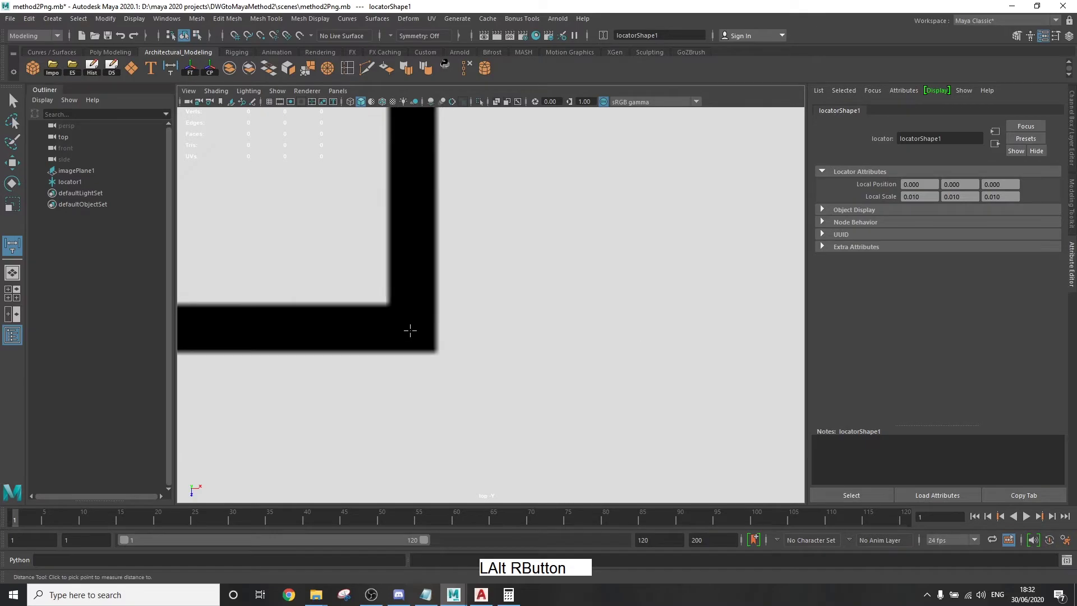
{"action": "left_click", "coordinate": [435, 320]}
{"action": "scroll", "coordinate": [450, 317], "scroll_direction": "down", "scroll_amount": 3}
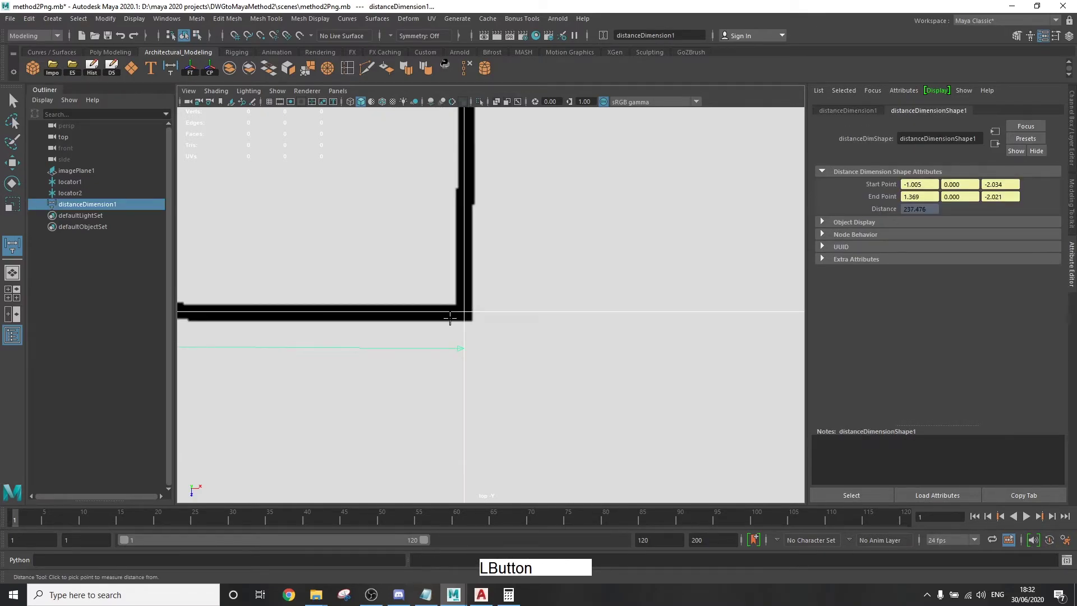
- Select the distance dimension's end locator and move it along X from the central wing's corner far across the eastern part of the garden
{"action": "scroll", "coordinate": [410, 336], "scroll_direction": "down", "scroll_amount": 2}
{"action": "scroll", "coordinate": [368, 355], "scroll_direction": "up", "scroll_amount": 3}
{"action": "middle_click_drag", "start_coordinate": [370, 359], "coordinate": [392, 363], "text": "alt"}
{"action": "right_click_drag", "start_coordinate": [392, 362], "coordinate": [618, 361], "text": "alt"}
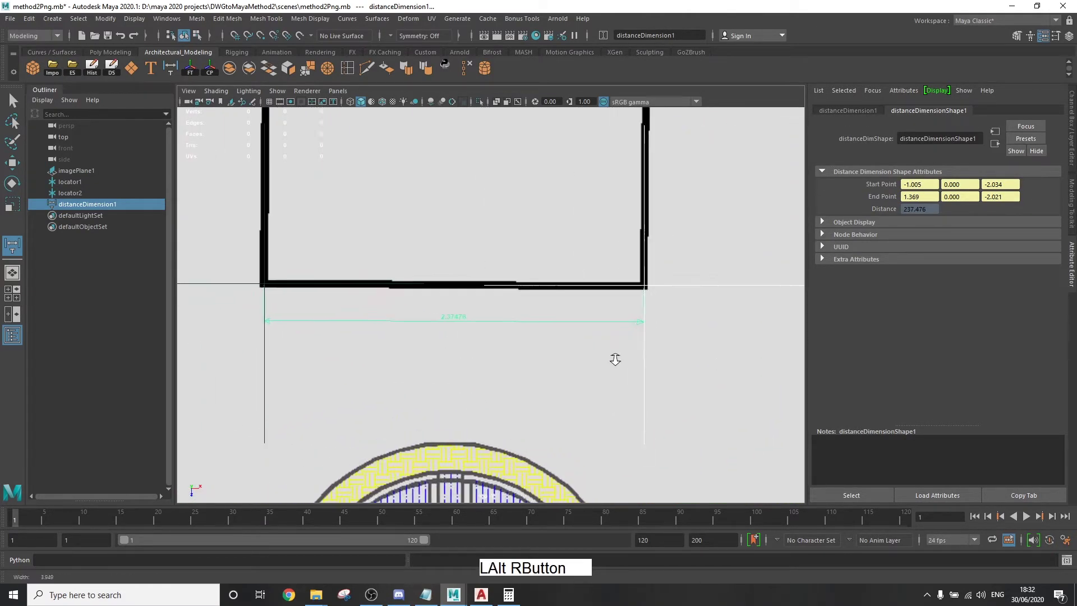
{"action": "scroll", "coordinate": [453, 343], "scroll_direction": "up", "scroll_amount": 2}
{"action": "key", "text": "w"}
{"action": "scroll", "coordinate": [485, 351], "scroll_direction": "down", "scroll_amount": 4}
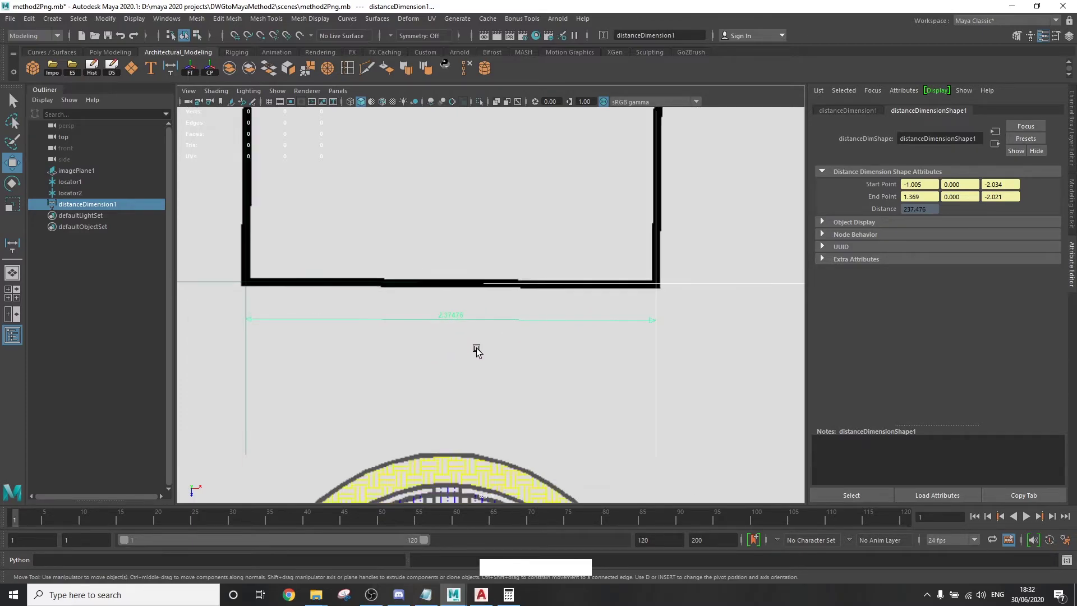
{"action": "left_click", "coordinate": [613, 288]}
{"action": "left_click", "coordinate": [590, 269]}
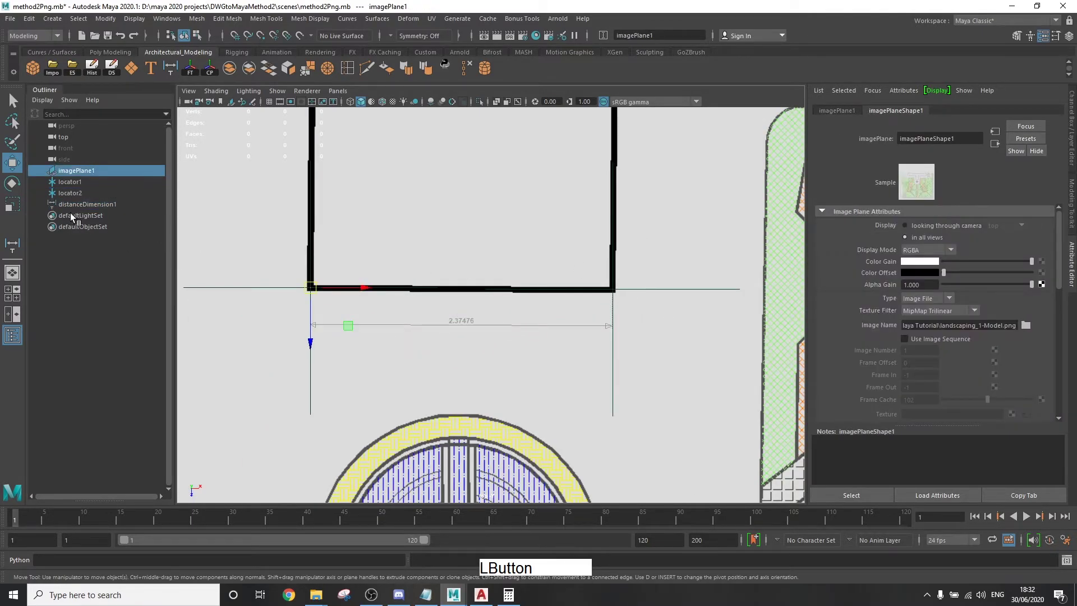
{"action": "left_click", "coordinate": [62, 192]}
{"action": "left_click_drag", "start_coordinate": [671, 288], "coordinate": [742, 288]}
{"action": "scroll", "coordinate": [480, 360], "scroll_direction": "down", "scroll_amount": 8}
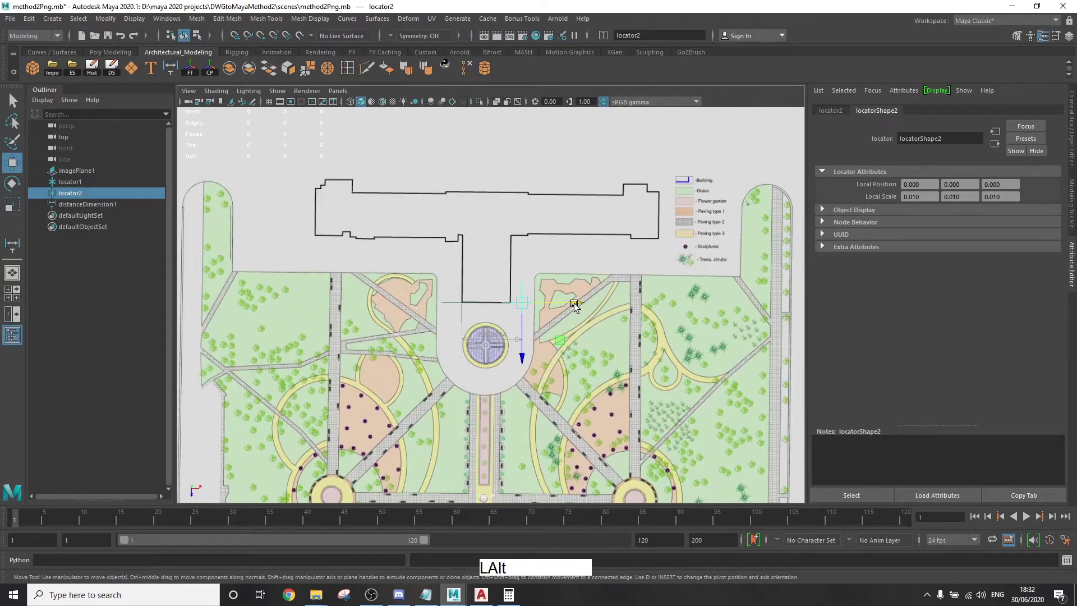
{"action": "left_click_drag", "start_coordinate": [574, 303], "coordinate": [739, 302]}
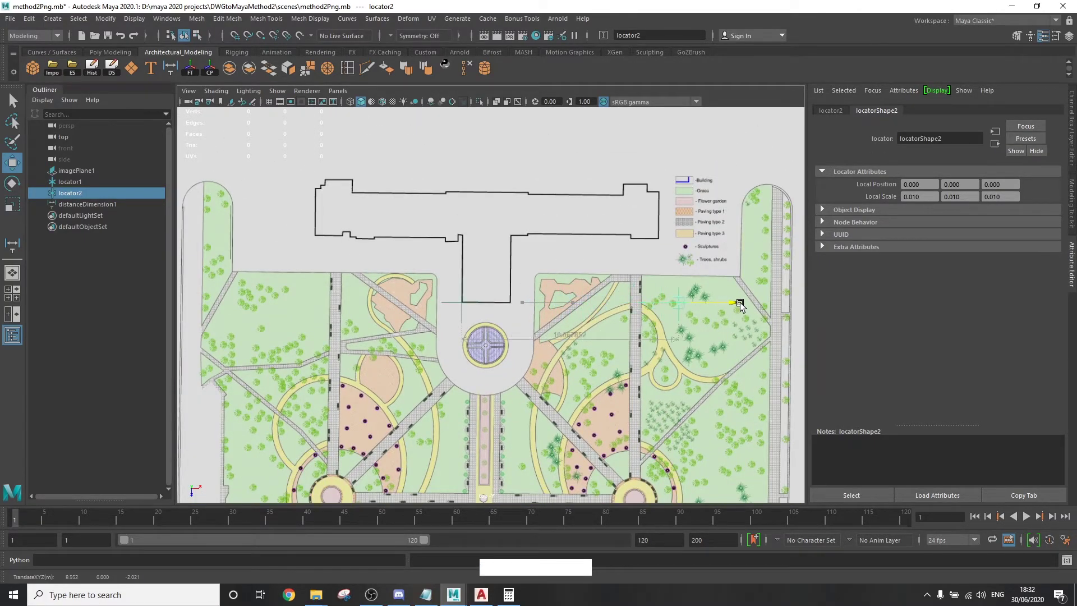
- Keep moving the end locator along X past the plan's edge until the distance dimension reads about 19.03 m
{"action": "scroll", "coordinate": [617, 308], "scroll_direction": "up", "scroll_amount": 3}
{"action": "middle_click_drag", "start_coordinate": [584, 312], "coordinate": [557, 315], "text": "alt"}
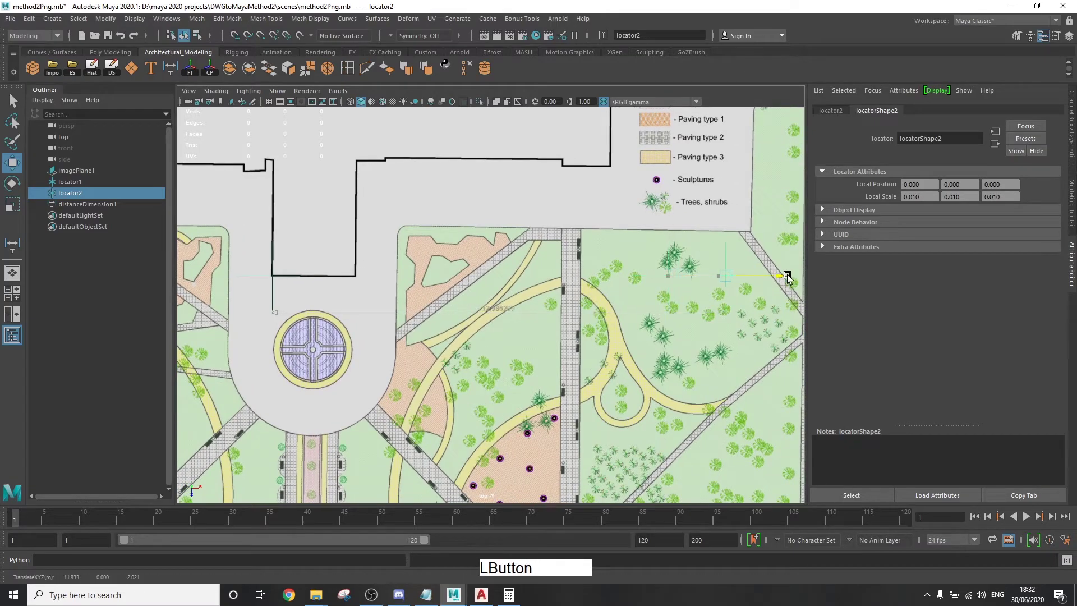
{"action": "scroll", "coordinate": [524, 324], "scroll_direction": "down", "scroll_amount": 5}
{"action": "scroll", "coordinate": [509, 335], "scroll_direction": "down", "scroll_amount": 3}
{"action": "left_click_drag", "start_coordinate": [586, 301], "coordinate": [624, 300]}
{"action": "right_click_drag", "start_coordinate": [624, 300], "coordinate": [778, 308], "text": "alt"}
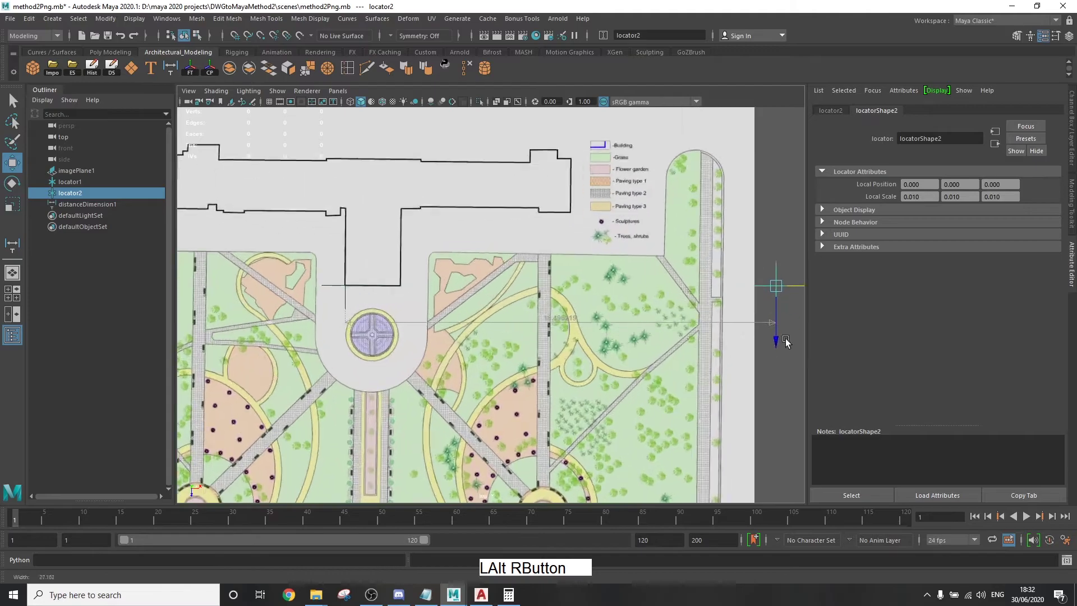
{"action": "middle_click_drag", "start_coordinate": [777, 307], "coordinate": [517, 315], "text": "alt"}
{"action": "right_click_drag", "start_coordinate": [517, 315], "coordinate": [628, 294], "text": "alt"}
{"action": "left_click_drag", "start_coordinate": [627, 294], "coordinate": [644, 295]}
{"action": "middle_click_drag", "start_coordinate": [644, 296], "coordinate": [730, 292], "text": "alt"}
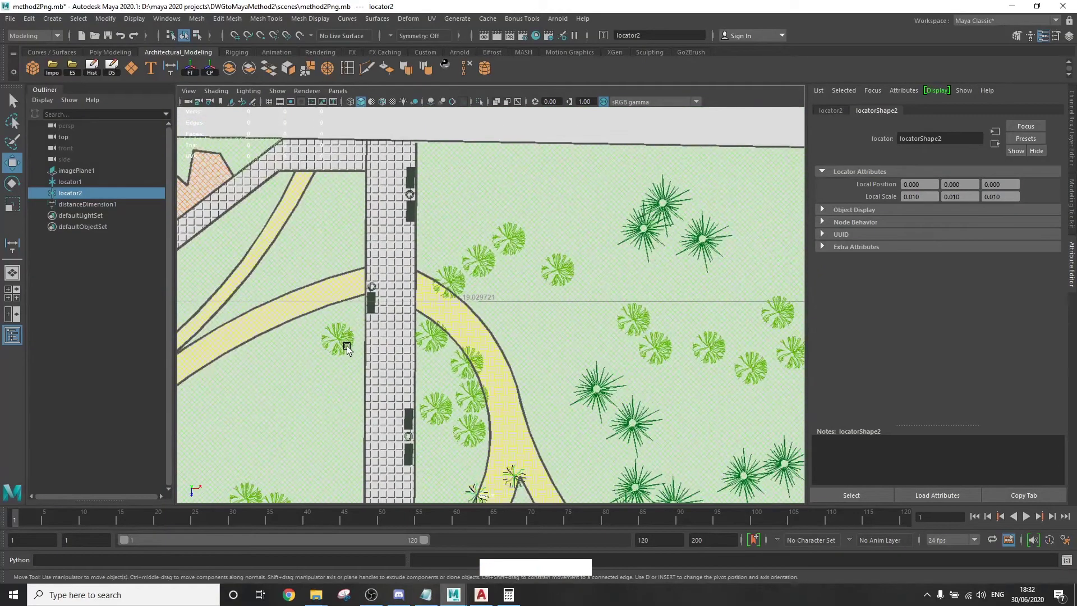
{"action": "scroll", "coordinate": [347, 346], "scroll_direction": "down", "scroll_amount": 8}
{"action": "scroll", "coordinate": [409, 335], "scroll_direction": "down", "scroll_amount": 3}
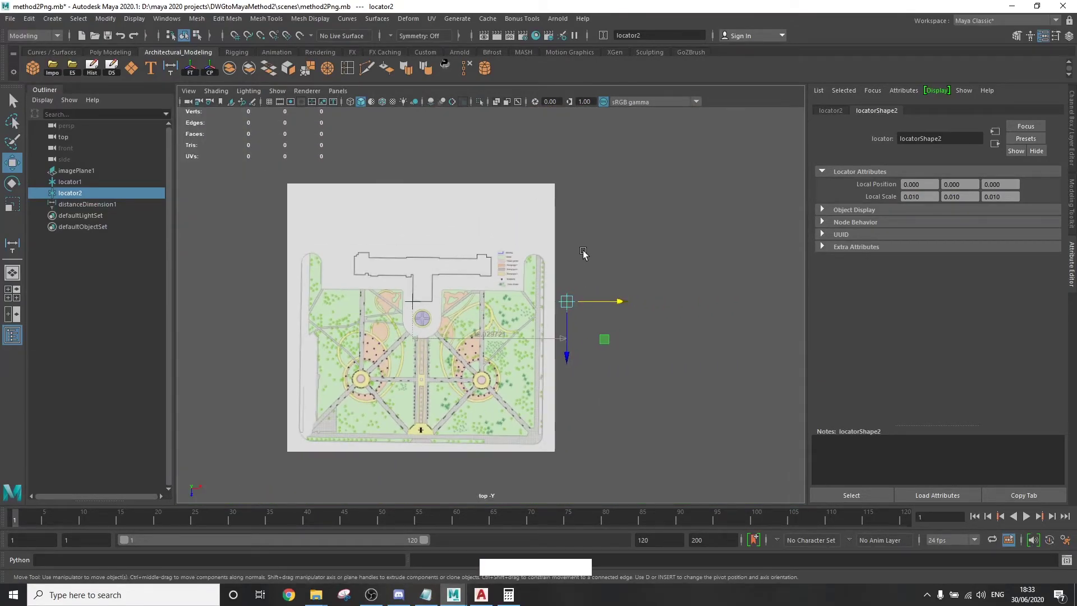
- Scale the image plane uniformly to about 531.856 so the wing's bottom-right corner meets the end locator
{"action": "left_click", "coordinate": [457, 240]}
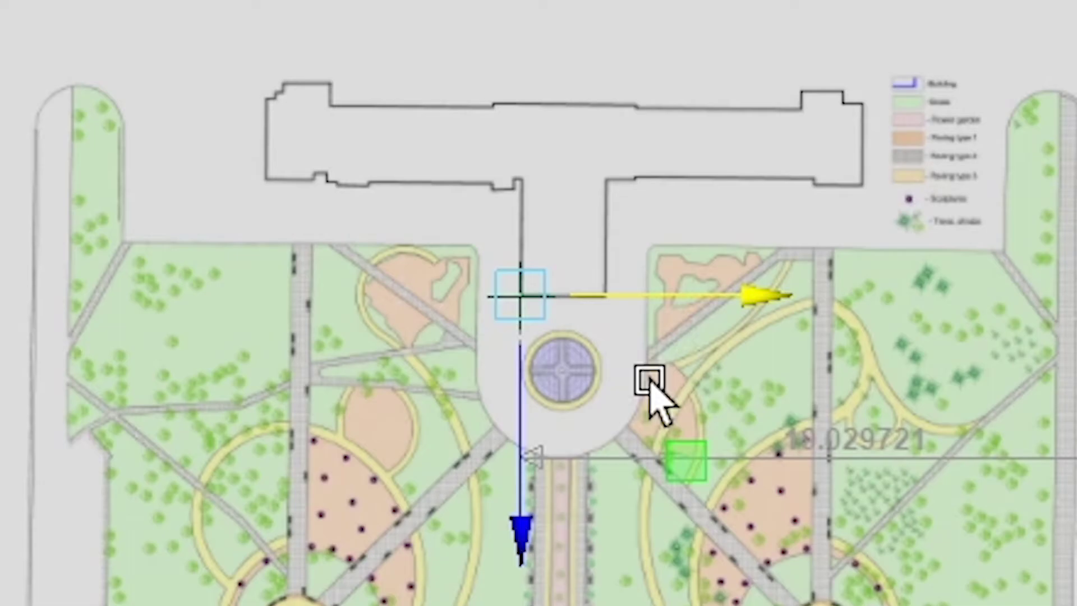
{"action": "key", "text": "r"}
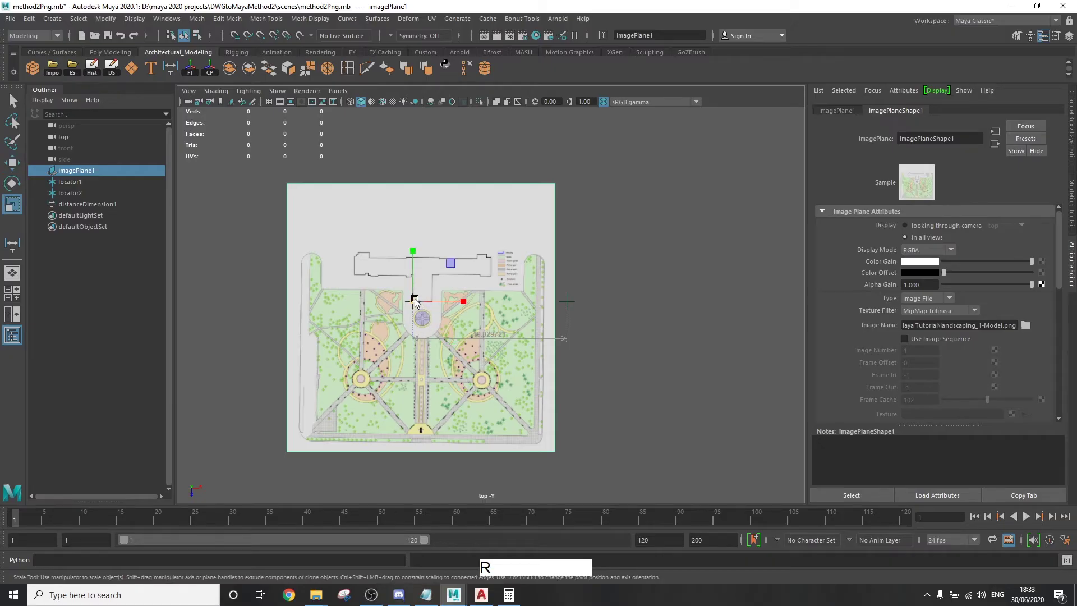
{"action": "left_click_drag", "start_coordinate": [415, 301], "coordinate": [590, 313]}
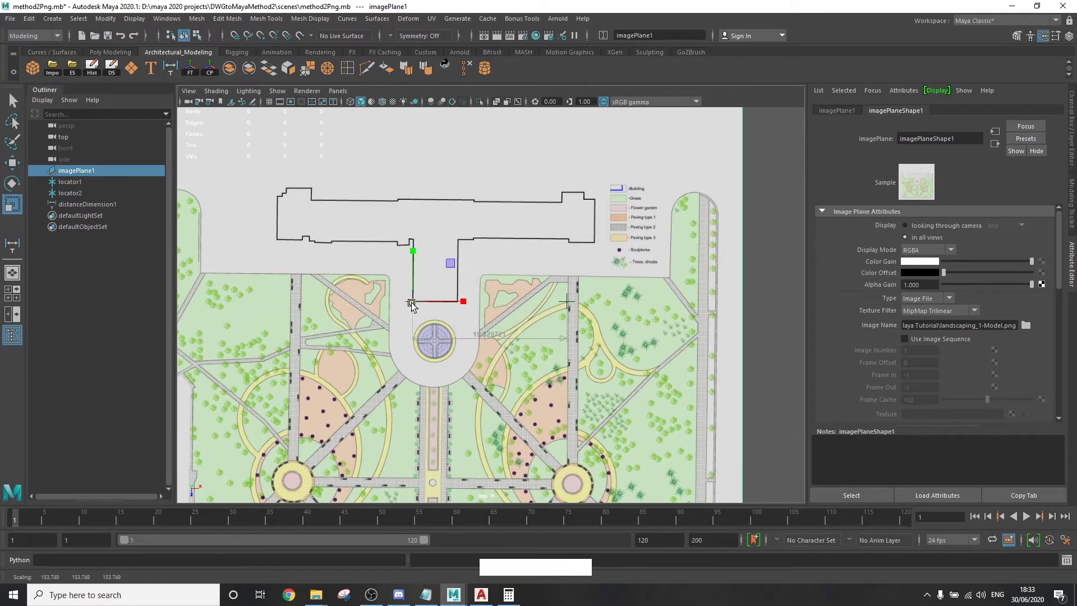
{"action": "left_click_drag", "start_coordinate": [411, 301], "coordinate": [603, 307]}
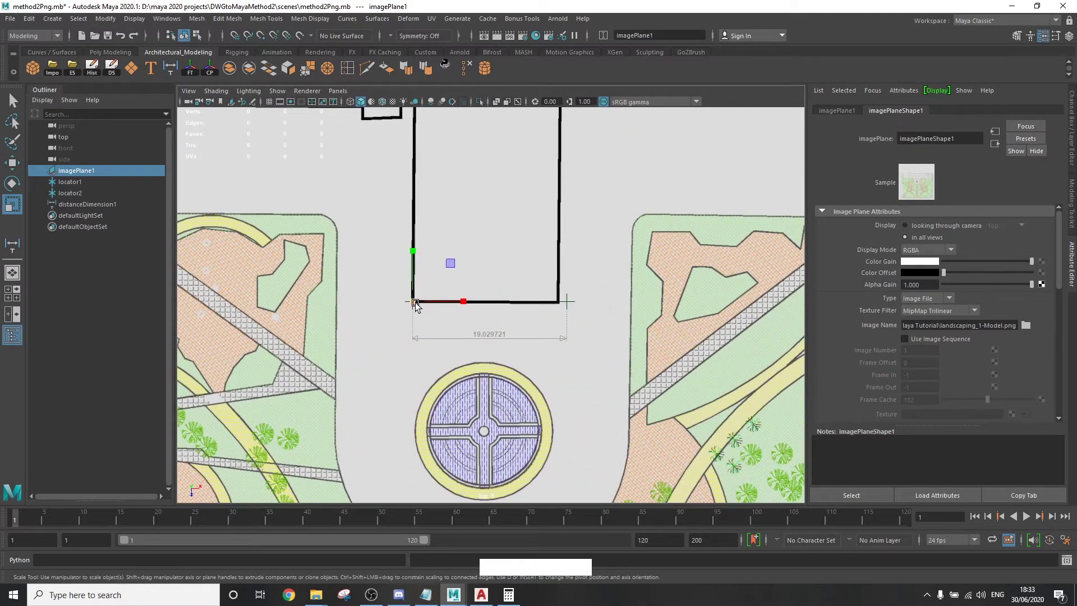
{"action": "left_click_drag", "start_coordinate": [415, 305], "coordinate": [508, 305]}
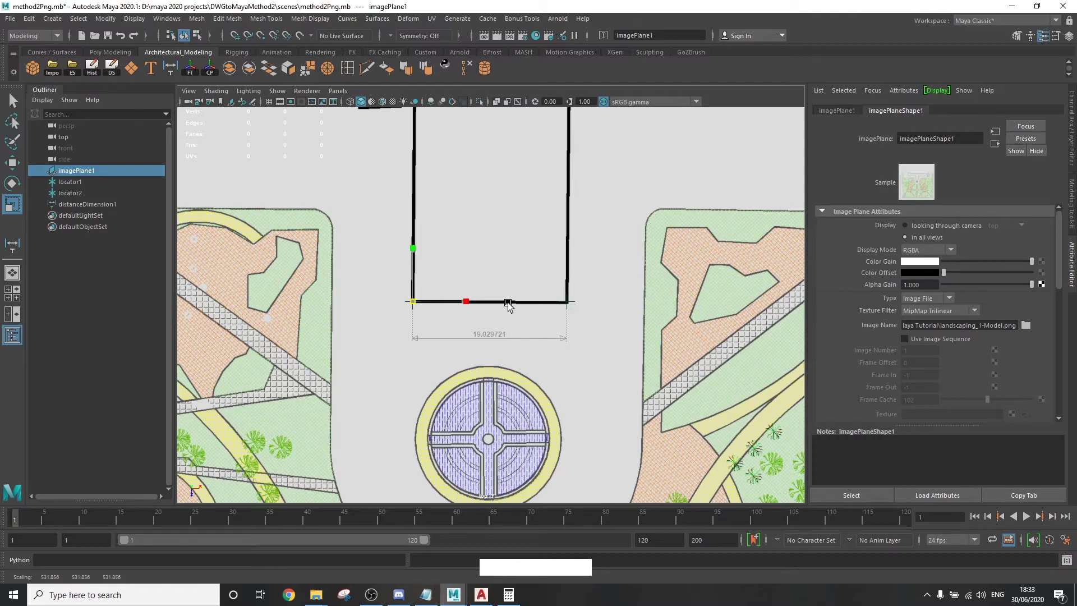
- Switch to the perspective view and raise its camera's far clip plane to a very large value by adding zeros
{"action": "scroll", "coordinate": [508, 303], "scroll_direction": "down", "scroll_amount": 3}
{"action": "key", "text": "space"}
{"action": "key", "text": "space"}
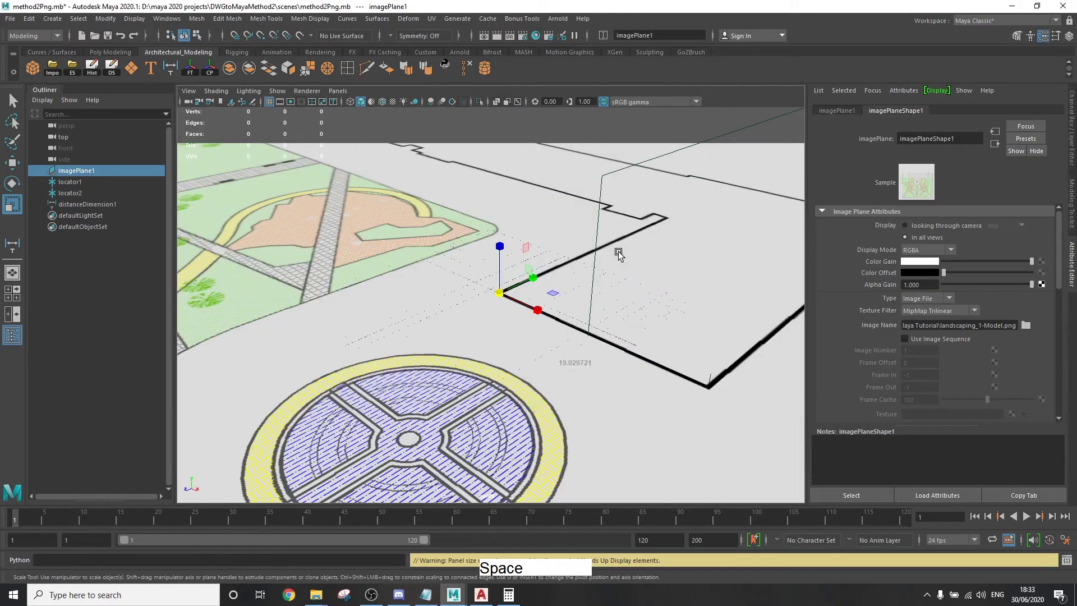
{"action": "key", "text": "w"}
{"action": "left_click", "coordinate": [188, 91]}
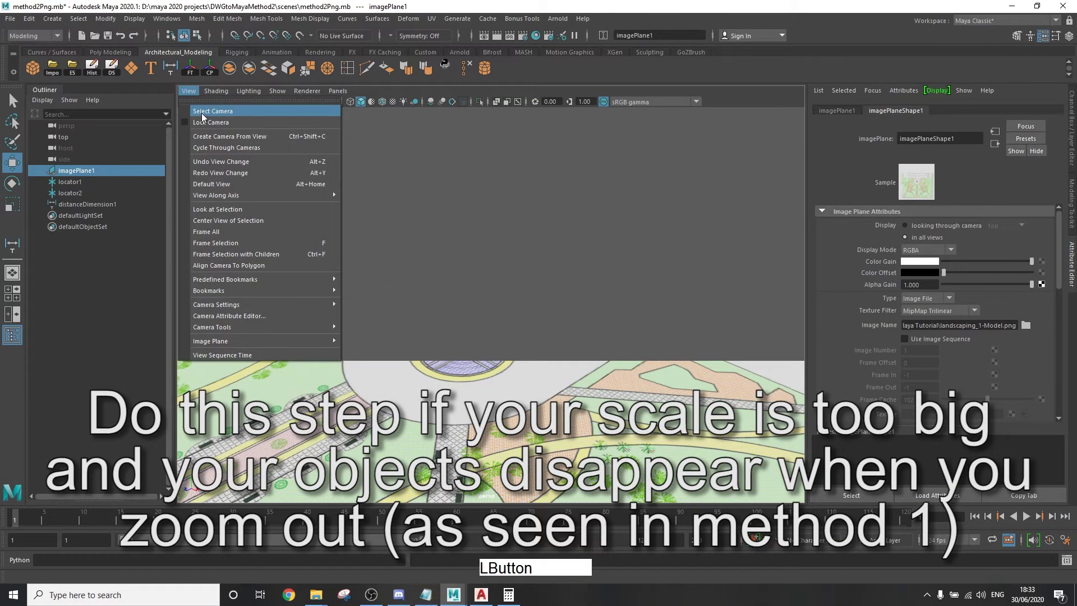
{"action": "left_click", "coordinate": [203, 112]}
{"action": "left_click", "coordinate": [905, 300]}
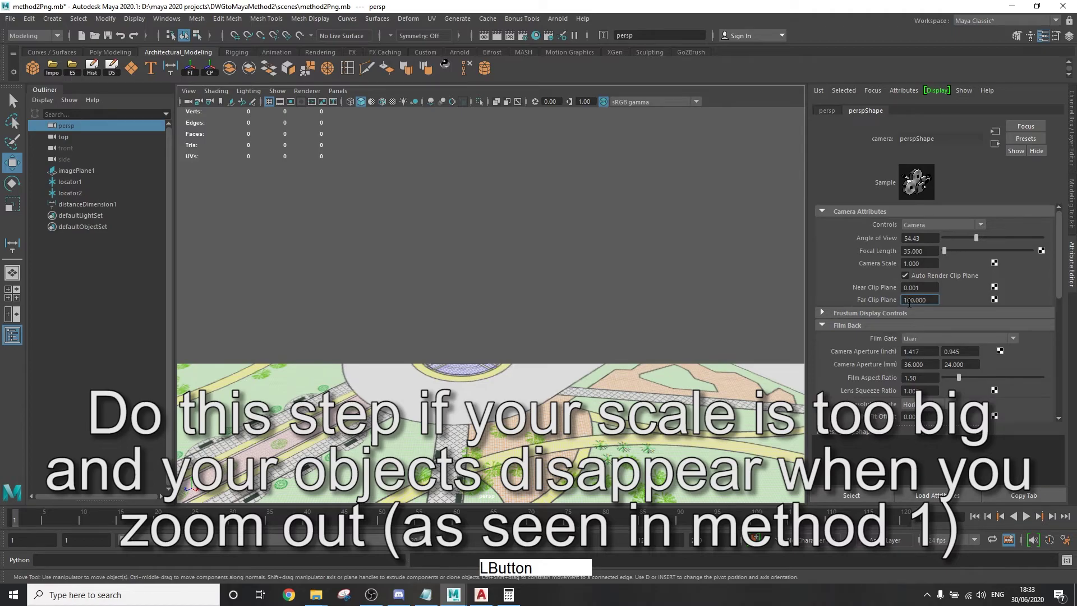
{"action": "type", "text": "0000000"}
{"action": "key", "text": "Return"}
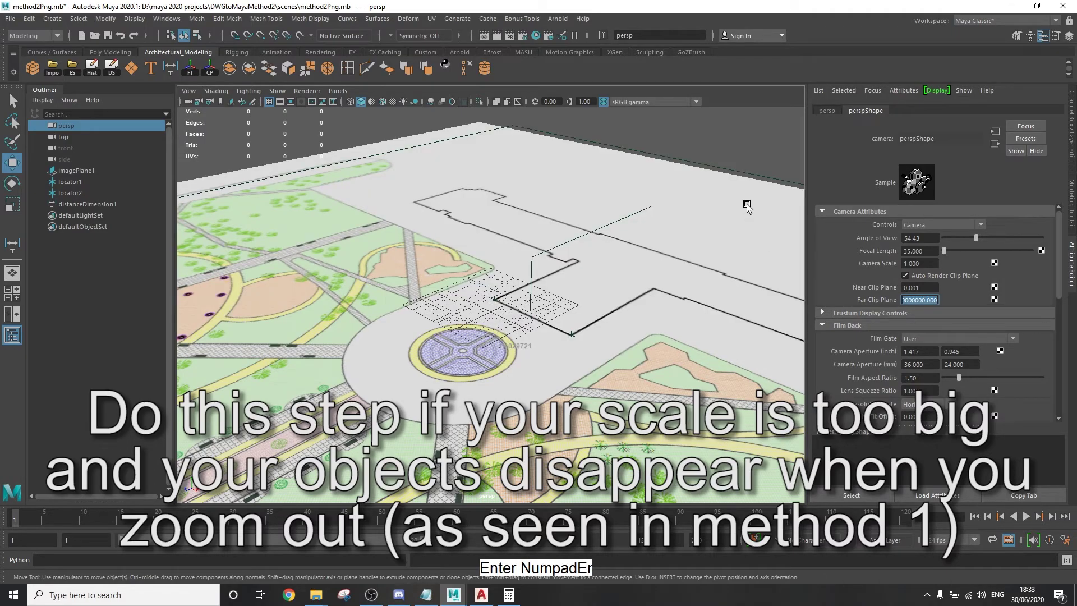
- Clear the camera selection and delete the distance dimension together with its two locators
{"action": "left_click", "coordinate": [750, 158]}
{"action": "left_click", "coordinate": [475, 298], "text": "alt"}
{"action": "left_click_drag", "start_coordinate": [475, 298], "coordinate": [449, 291], "text": "alt"}
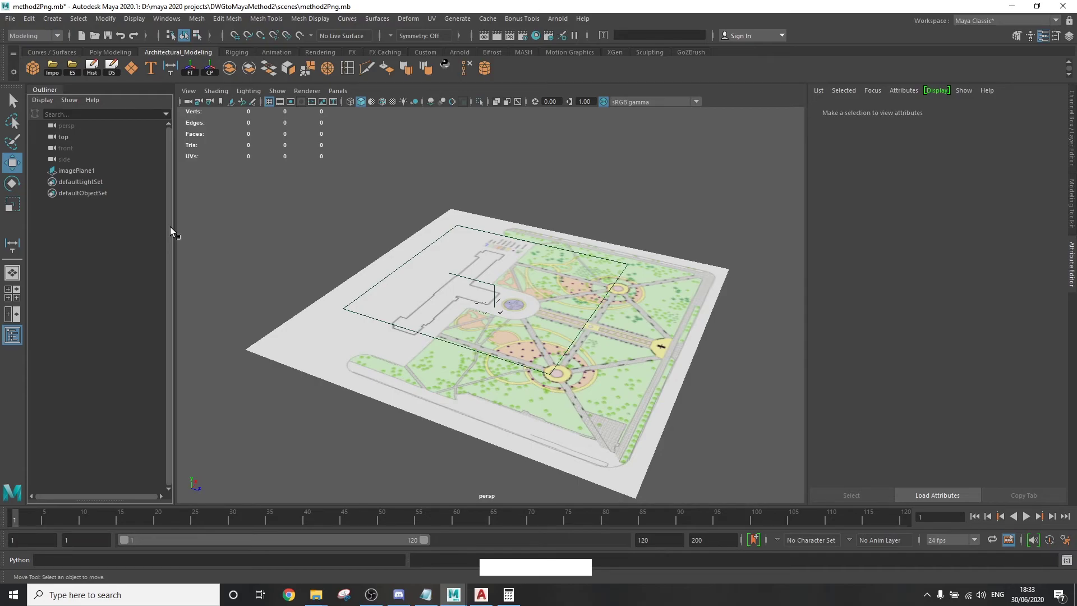
- Create a display layer containing the image plane and name it RefImage
{"action": "left_click", "coordinate": [443, 363]}
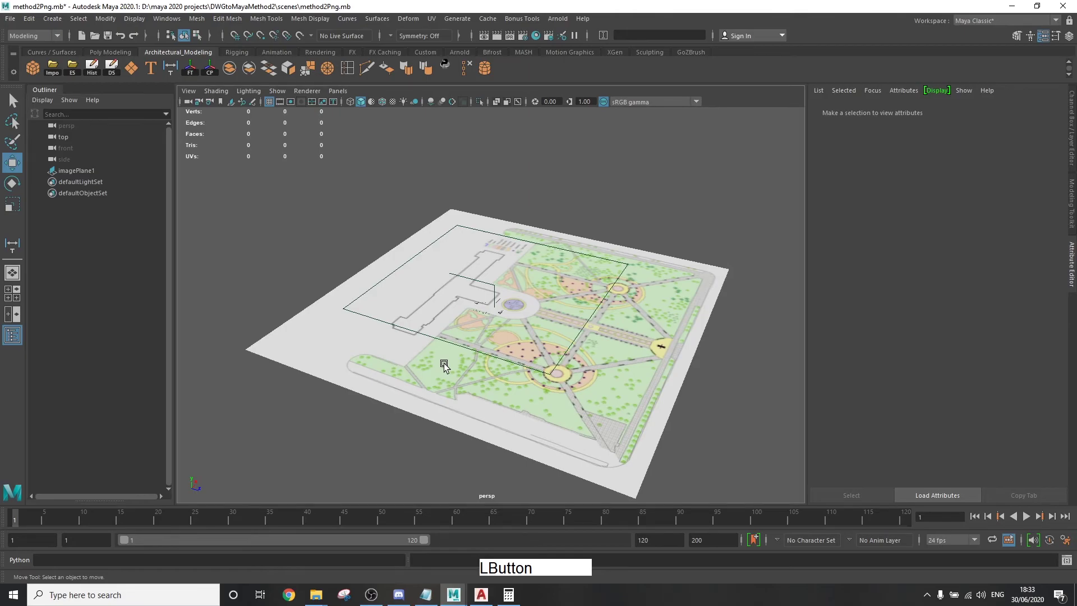
{"action": "left_click", "coordinate": [1072, 124]}
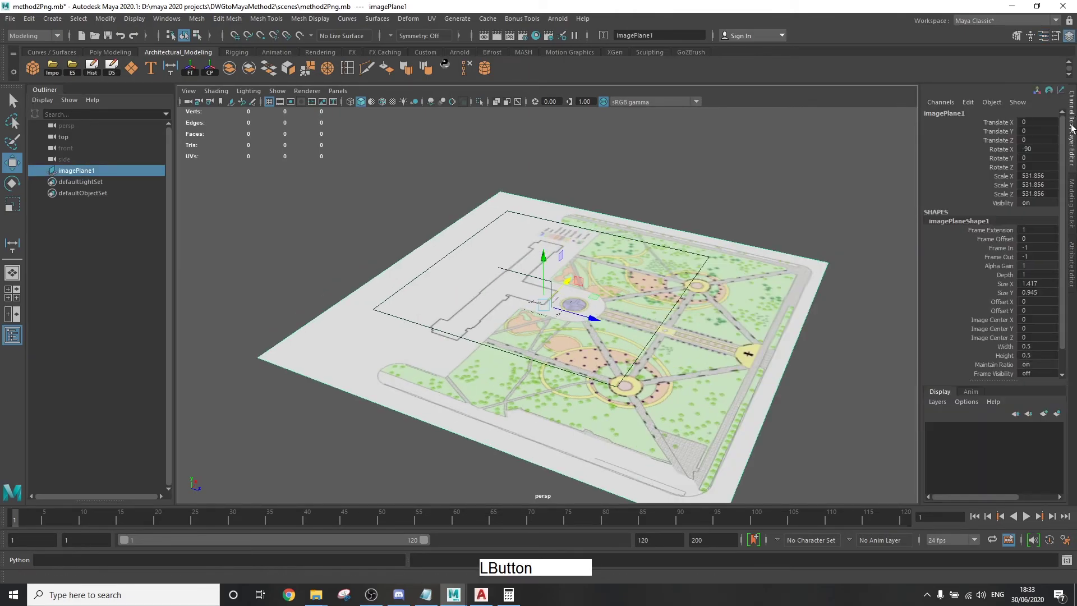
{"action": "left_click", "coordinate": [1056, 413]}
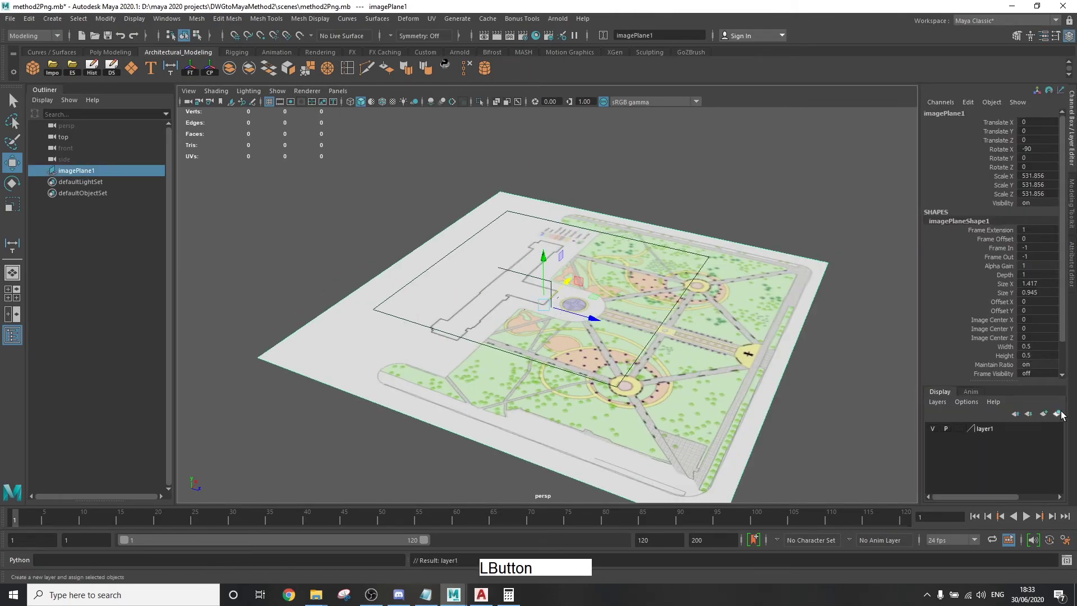
{"action": "double_click", "coordinate": [1010, 428]}
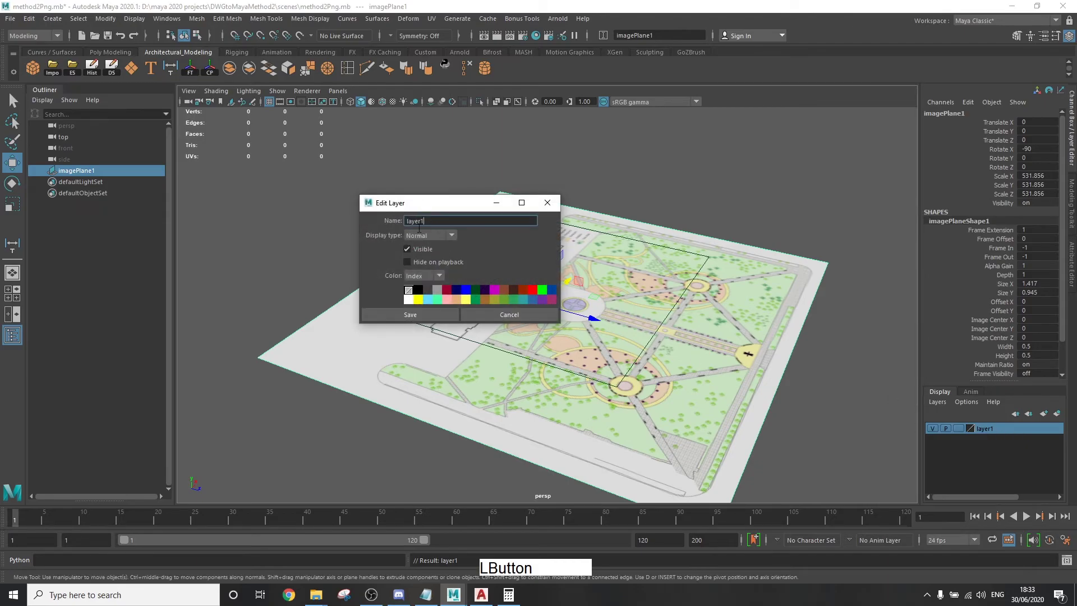
{"action": "type", "text": "RefImage"}
{"action": "key", "text": "Return"}
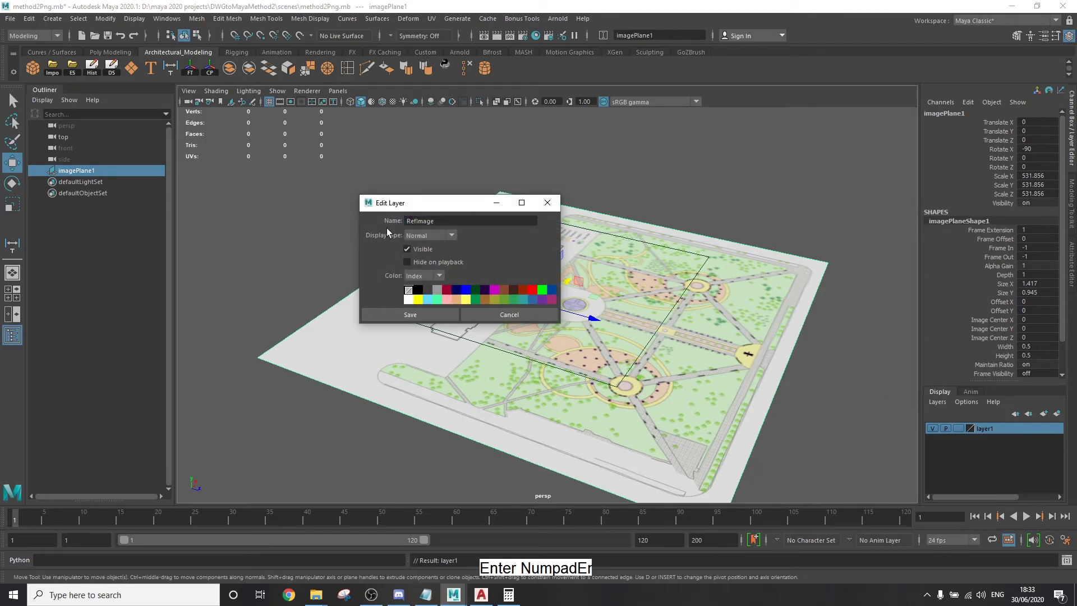
{"action": "left_click", "coordinate": [410, 314]}
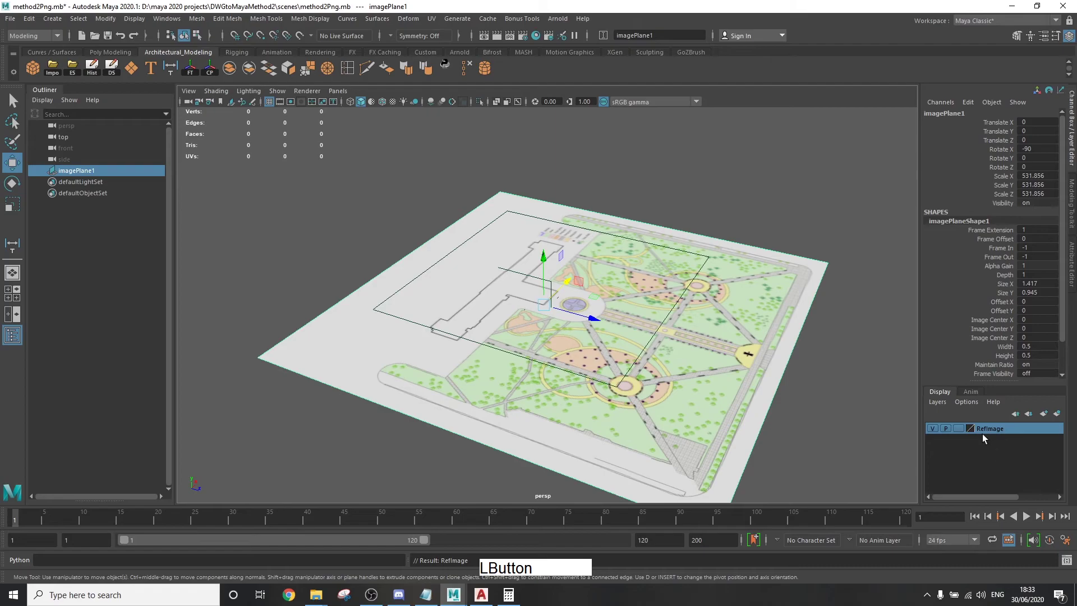
- Toggle the RefImage layer's visibility off and on, set the layer to reference mode, and test that the plan is unselectable
{"action": "left_click", "coordinate": [932, 429]}
{"action": "left_click", "coordinate": [931, 428]}
{"action": "left_click", "coordinate": [958, 429]}
{"action": "left_click", "coordinate": [958, 428]}
{"action": "left_click_drag", "start_coordinate": [289, 256], "coordinate": [694, 418]}
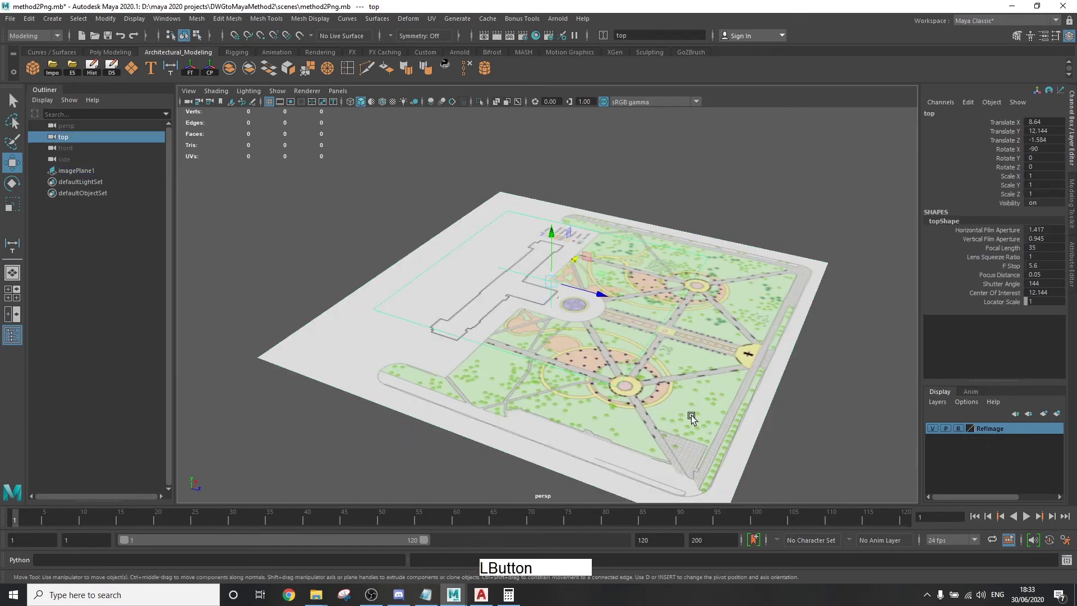
{"action": "left_click", "coordinate": [403, 220]}
- Examine the scaled plan close up around the building, the circular fountain and the scene grid in perspective
{"action": "left_click_drag", "start_coordinate": [440, 390], "coordinate": [517, 348], "text": "alt"}
{"action": "right_click_drag", "start_coordinate": [517, 348], "coordinate": [715, 387], "text": "alt"}
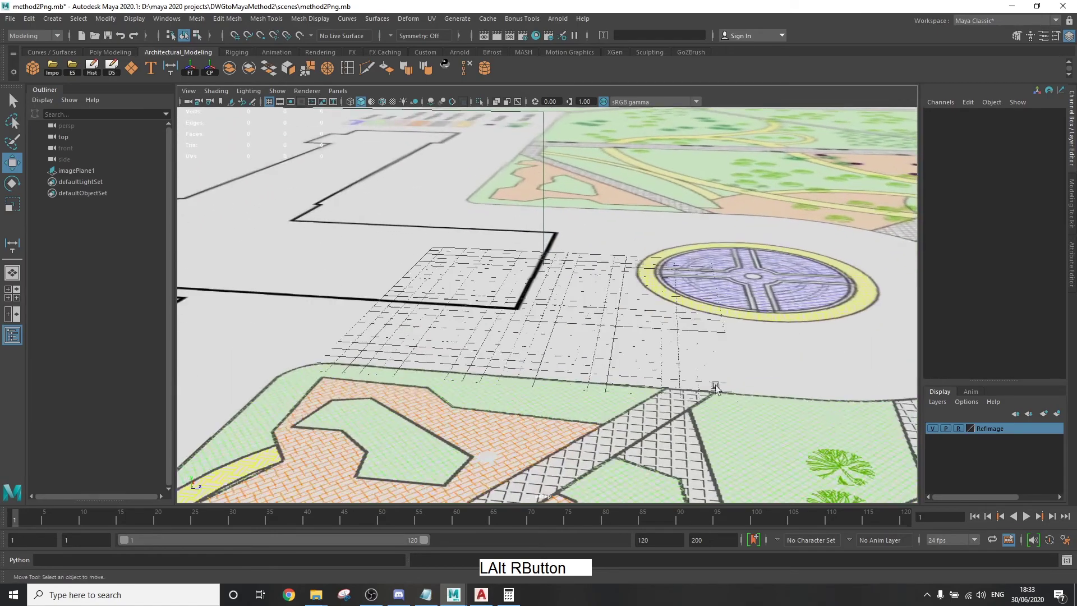
{"action": "left_click_drag", "start_coordinate": [716, 387], "coordinate": [678, 380], "text": "alt"}
{"action": "middle_click_drag", "start_coordinate": [678, 380], "coordinate": [491, 384], "text": "alt"}
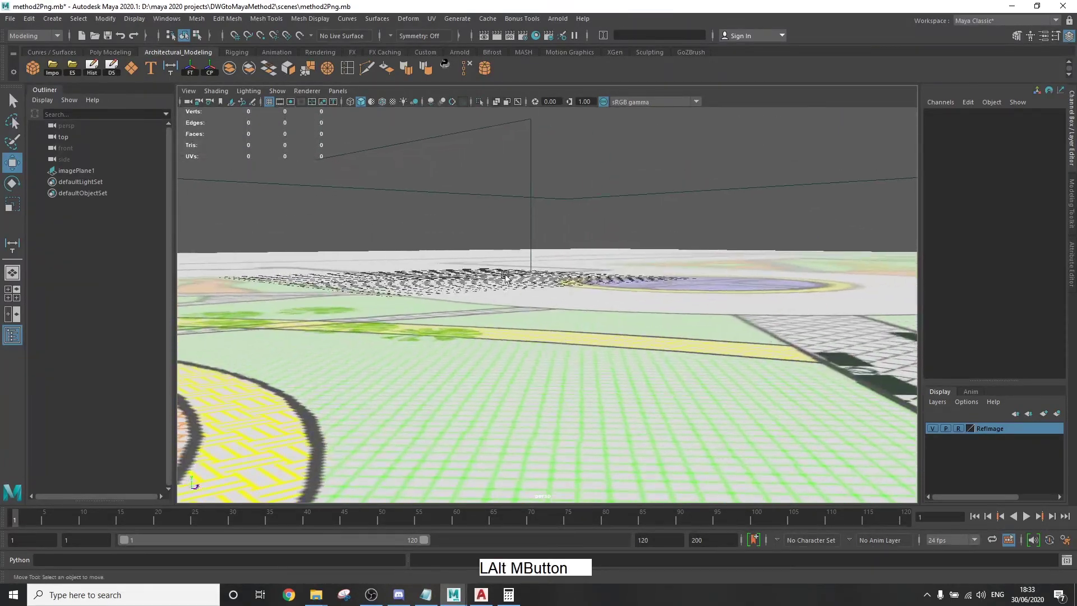
{"action": "left_click", "coordinate": [491, 384]}
{"action": "left_click", "coordinate": [290, 237]}
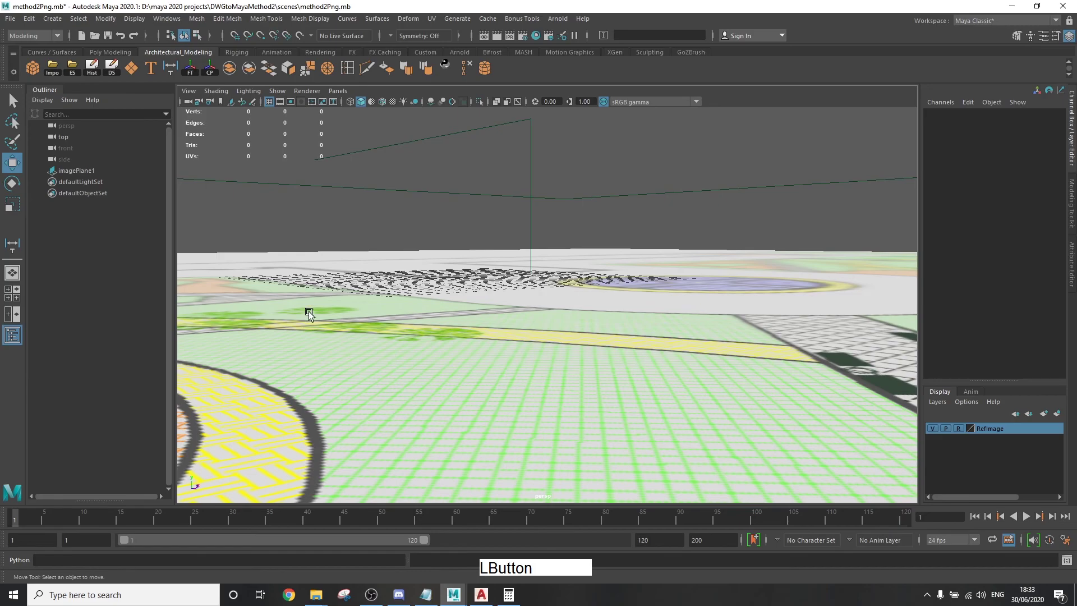
{"action": "left_click_drag", "start_coordinate": [493, 498], "coordinate": [481, 404], "text": "alt"}
- Frame the whole landscaping plan in the perspective view and save the scene
{"action": "key", "text": "f"}
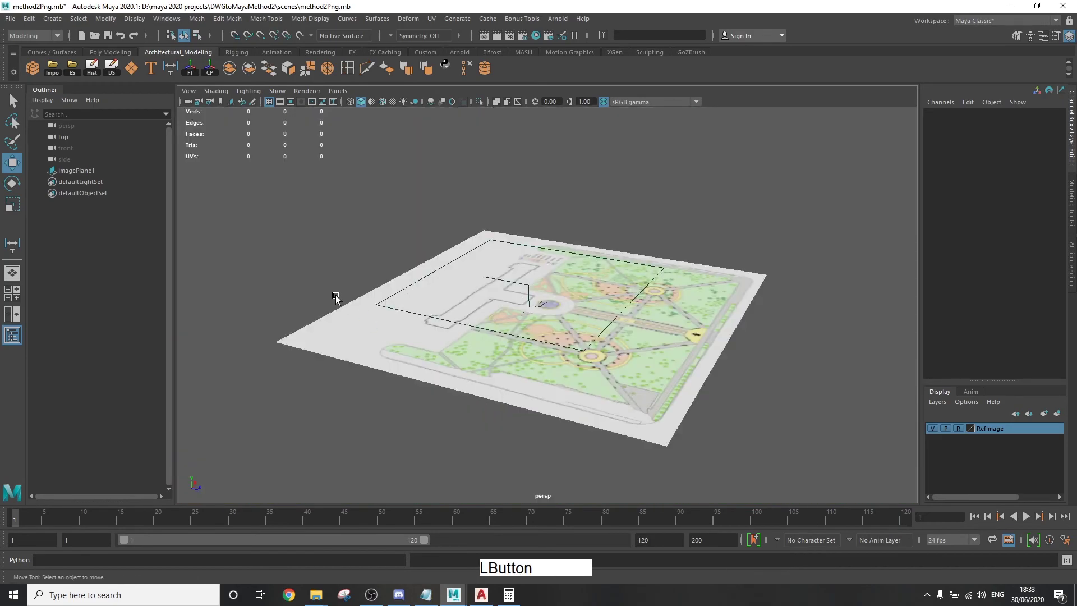
{"action": "left_click_drag", "start_coordinate": [335, 297], "coordinate": [561, 345], "text": "alt"}
{"action": "key", "text": "ctrl+s"}
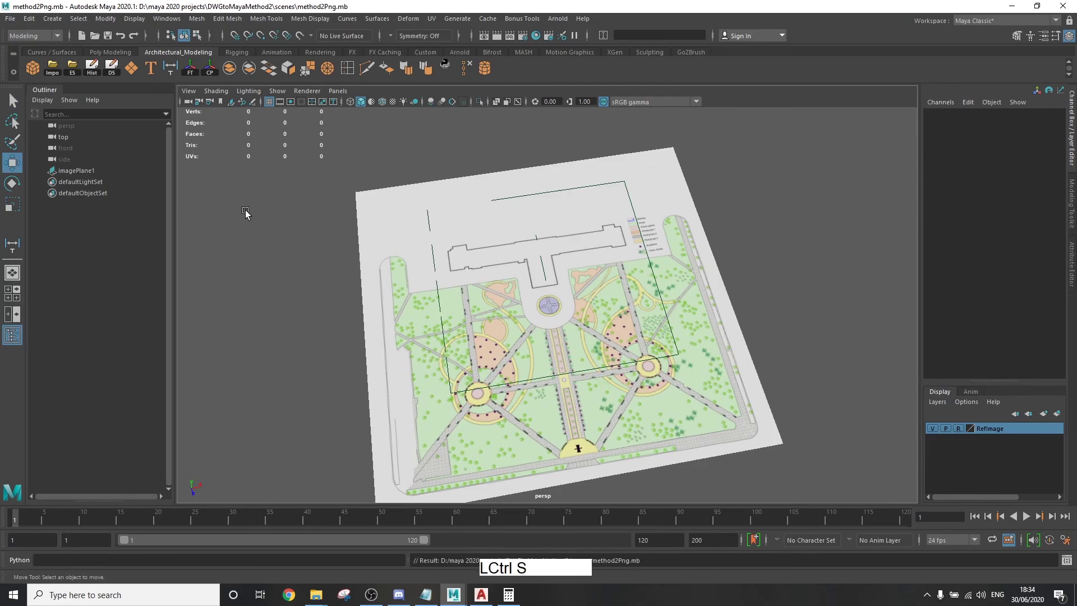